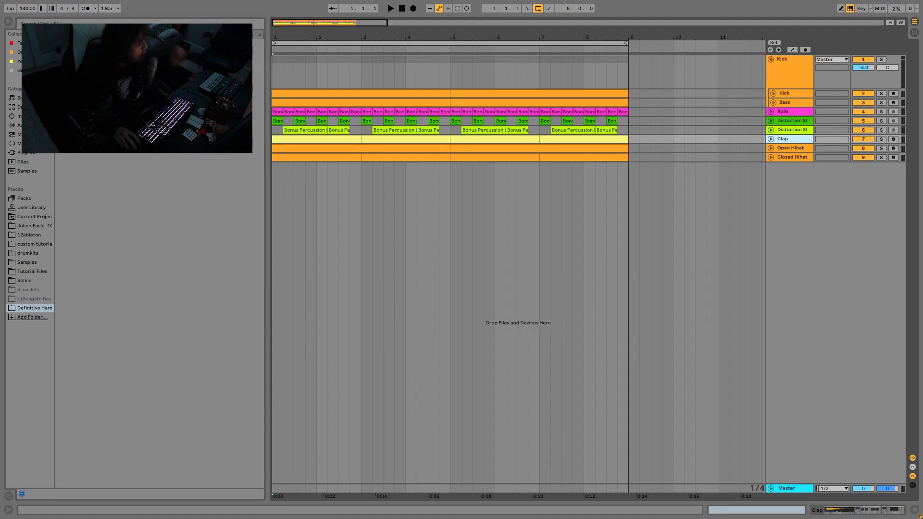
# - Open the sample pack's drum loops folder and preview several of its samples, including Drum Loop 3.wav
pyautogui.click(111, 52)
pyautogui.click(58, 52)
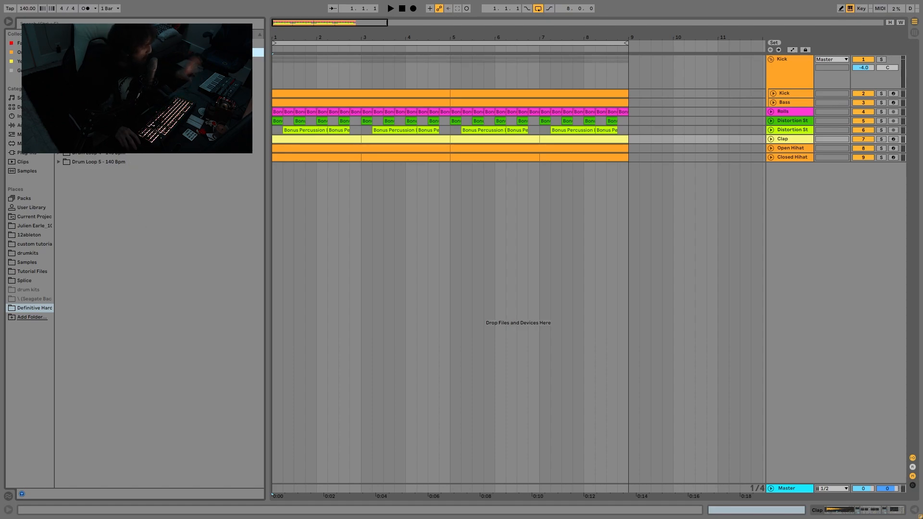
pyautogui.click(101, 125)
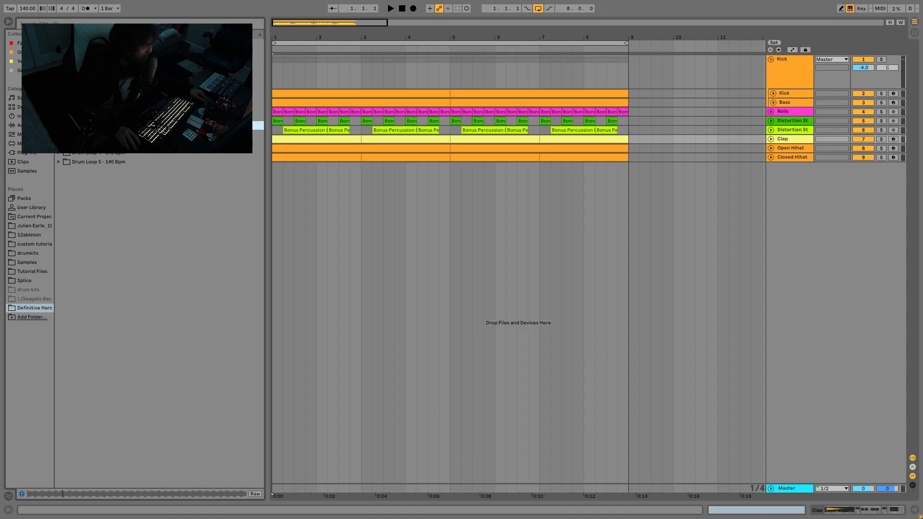
pyautogui.click(101, 61)
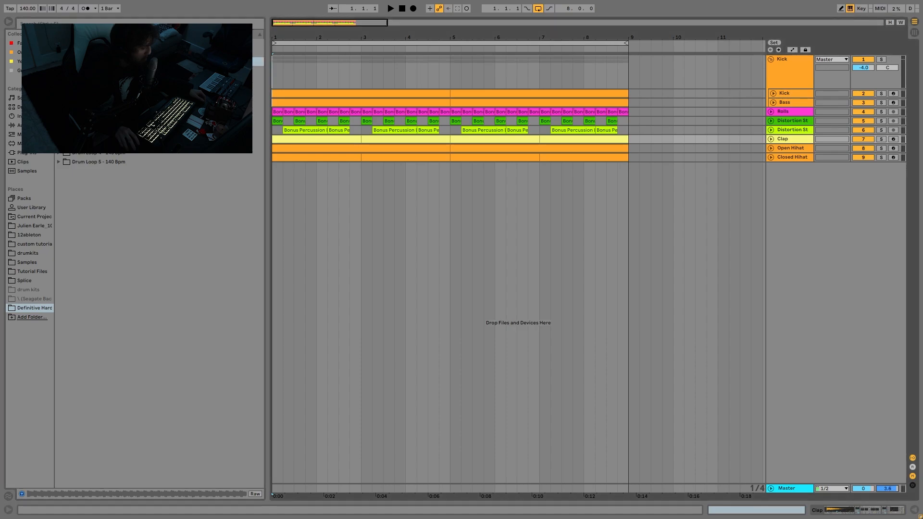
pyautogui.click(241, 135)
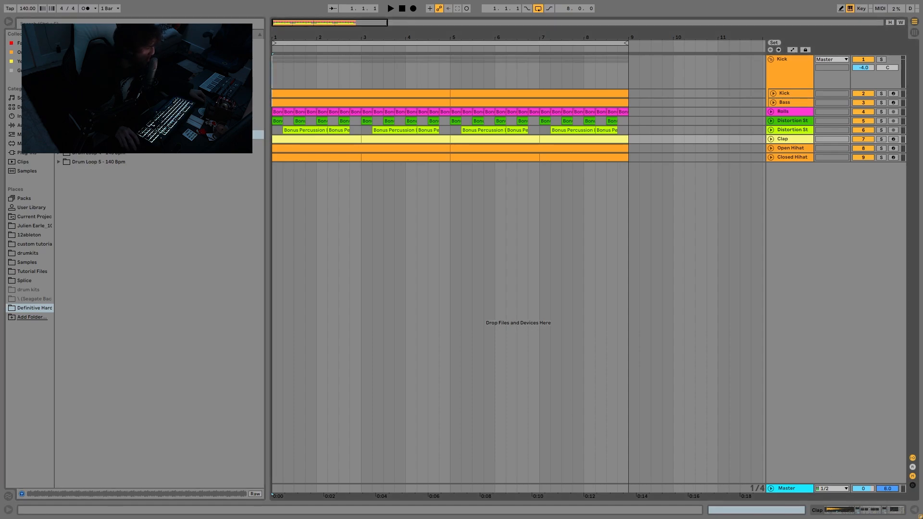
pyautogui.scroll(2, 122, 182)
pyautogui.click(122, 181)
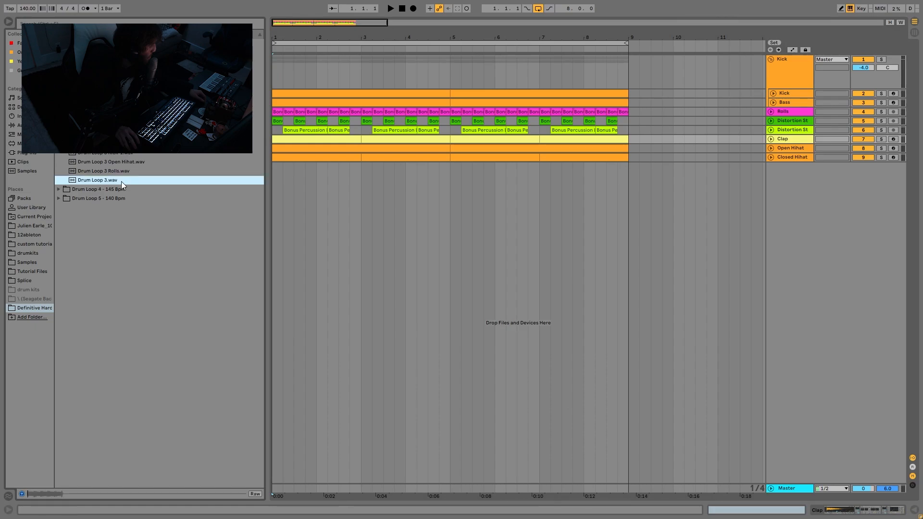
# - Preview more samples around the Drum Loop 4 - 145 Bpm folder and collapse the drum loops folder
pyautogui.click(106, 191)
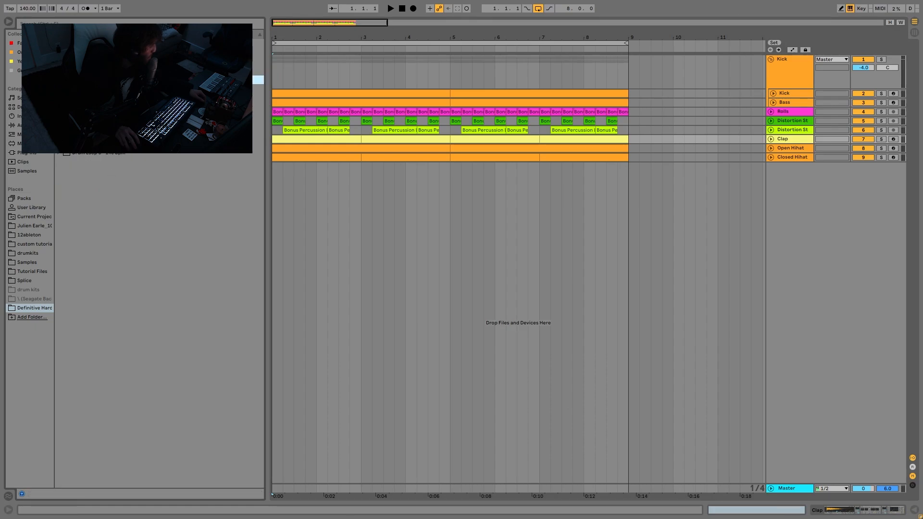
pyautogui.click(110, 143)
pyautogui.click(109, 154)
pyautogui.click(109, 143)
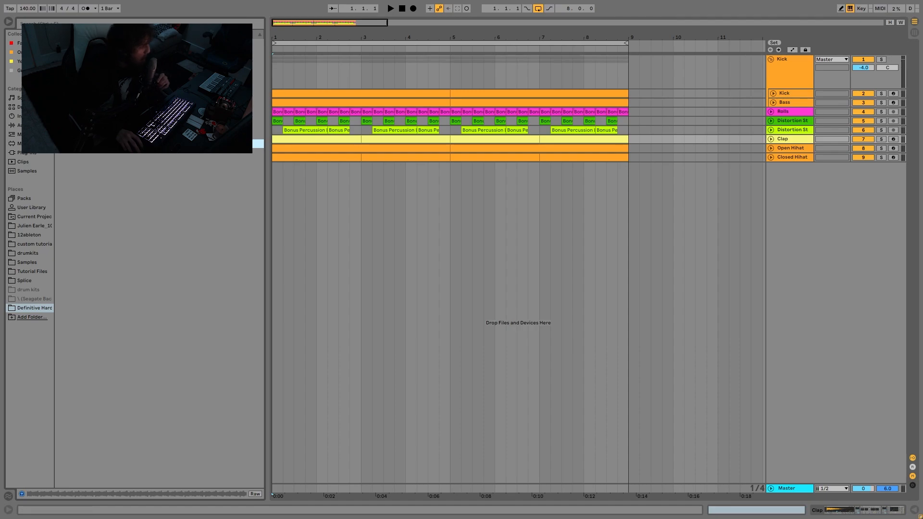
pyautogui.click(58, 53)
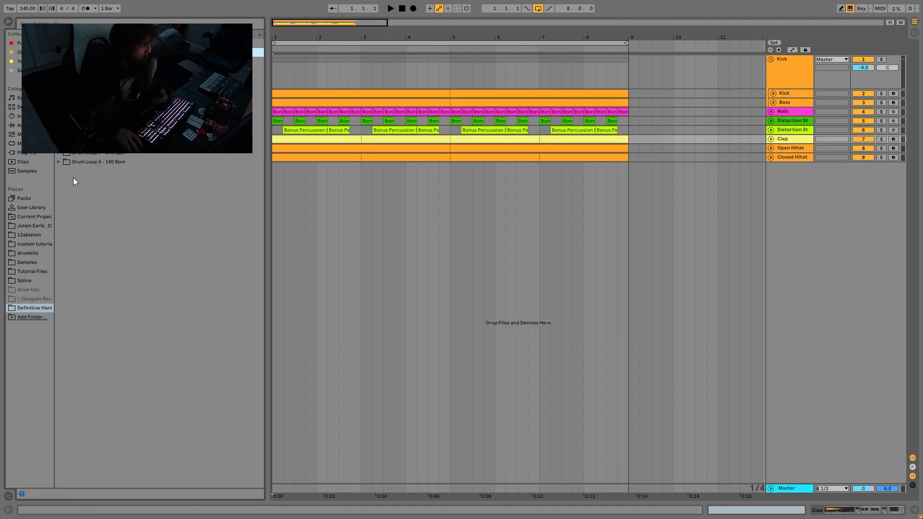
pyautogui.click(58, 53)
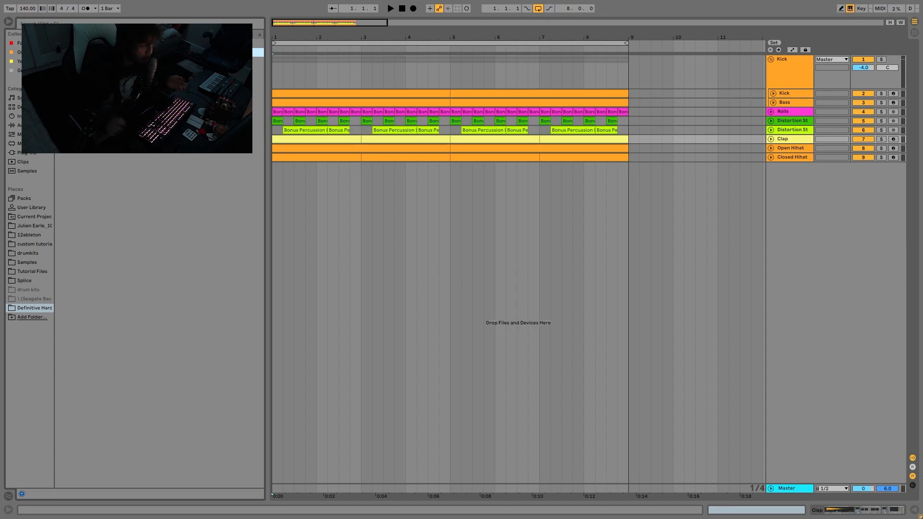
# - Expand the folder above the drum loops and preview its samples one after another, returning to the parent folder
pyautogui.press('Up')
pyautogui.press('Right')
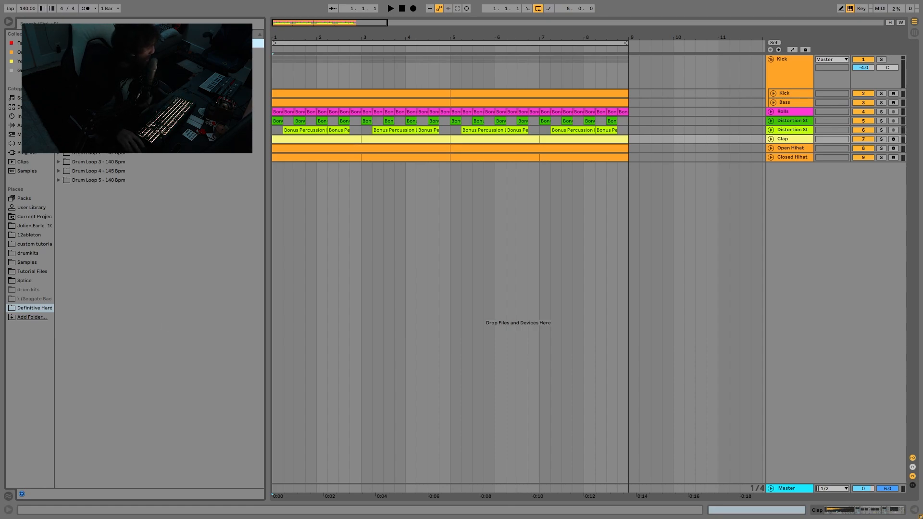
pyautogui.click(106, 117)
pyautogui.press('Up')
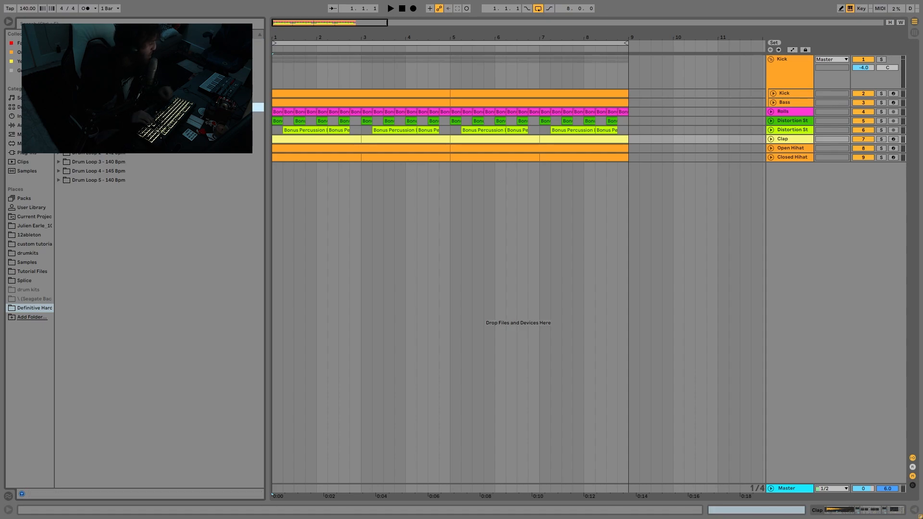
pyautogui.press('Up')
pyautogui.press('Down')
pyautogui.press('Down')
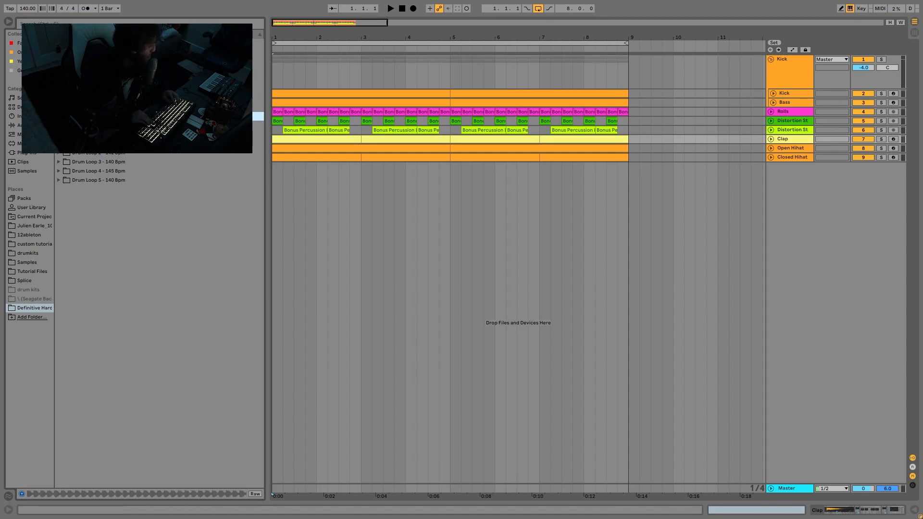
pyautogui.press('Up')
pyautogui.press('Up')
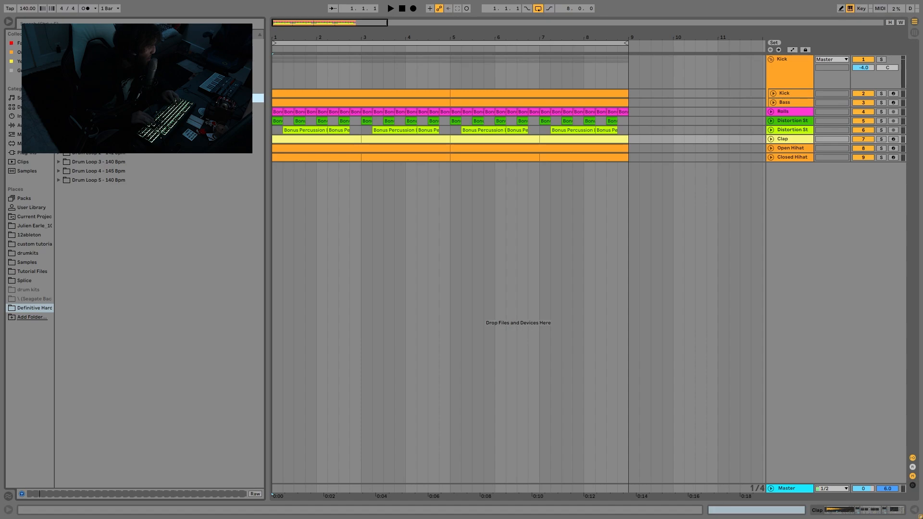
pyautogui.press('Up')
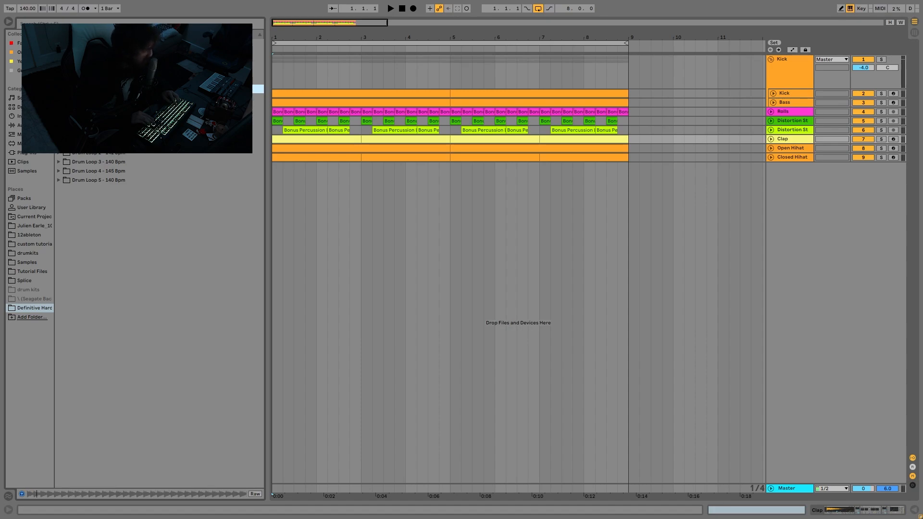
pyautogui.press('Up')
pyautogui.press('Left')
pyautogui.press('Left')
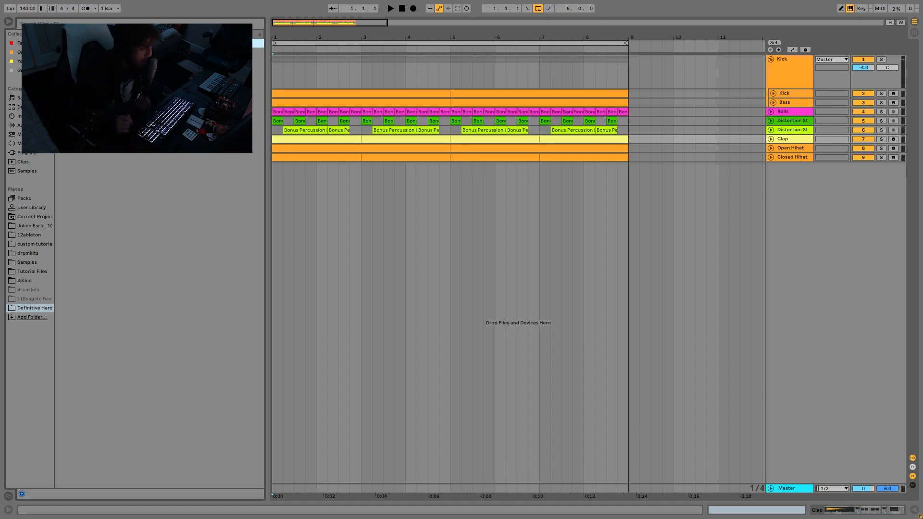
# - Look through the remaining folders below in the sample pack
pyautogui.press('Down')
pyautogui.press('Down')
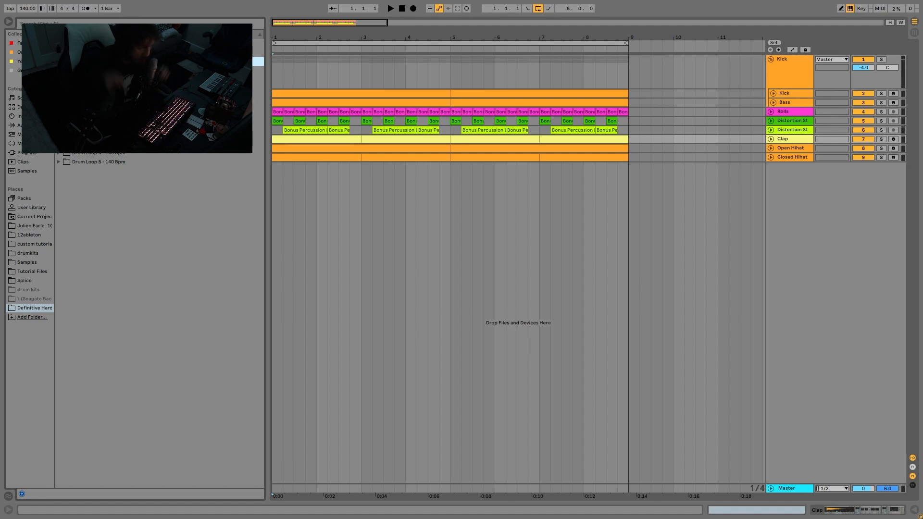
pyautogui.press('Left')
pyautogui.press('Down')
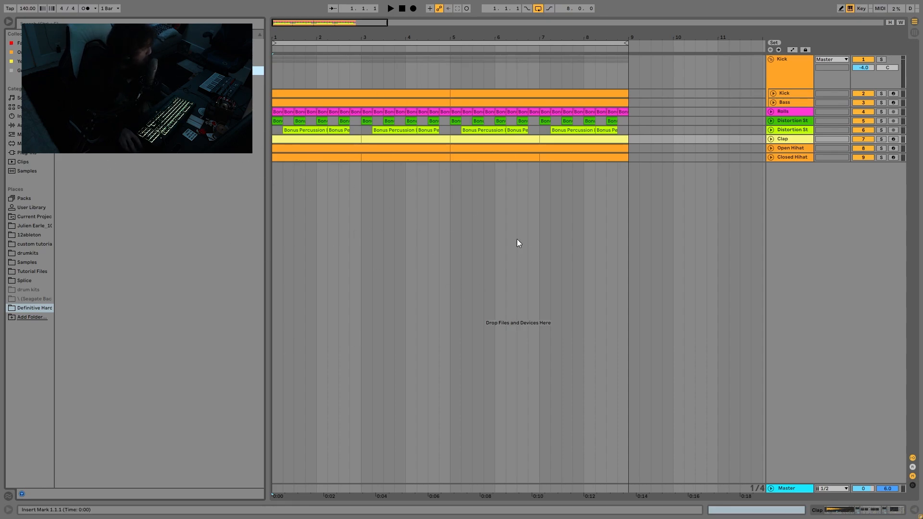
# - Solo the Kick group and play back the combined kick and bass
pyautogui.click(884, 61)
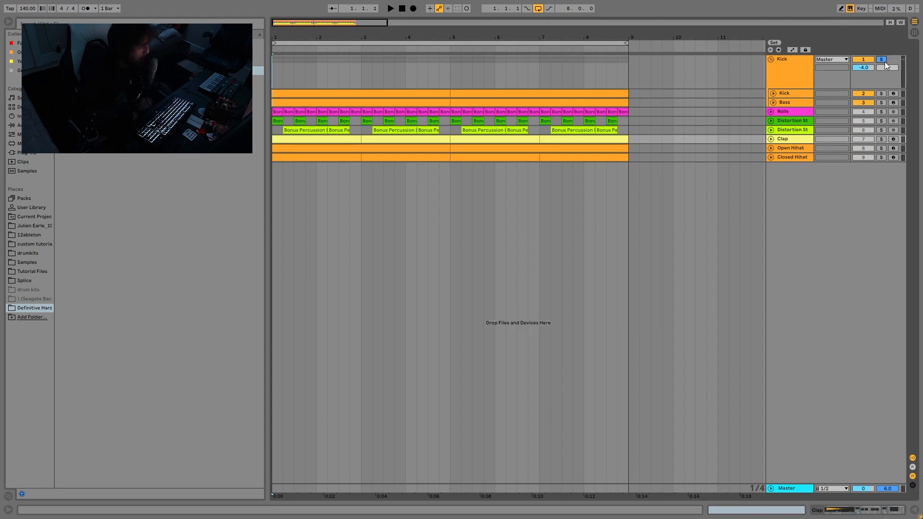
pyautogui.press('space')
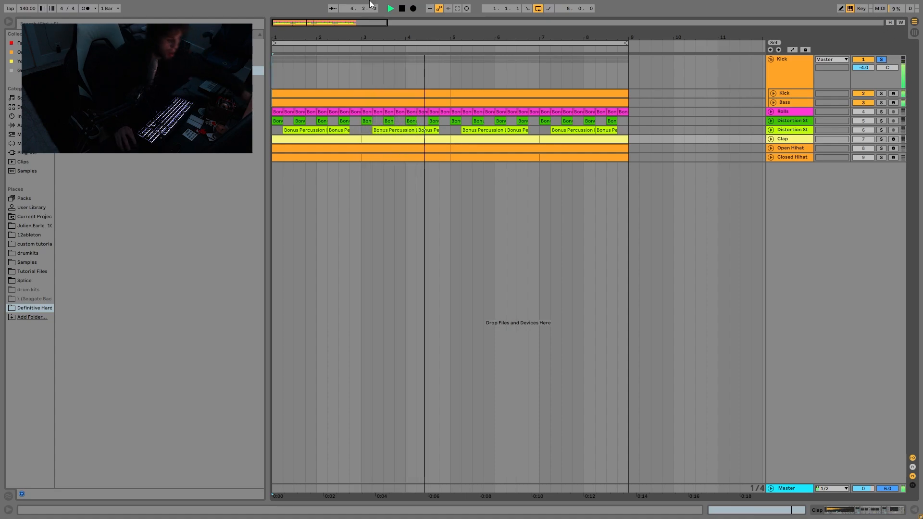
pyautogui.press('space')
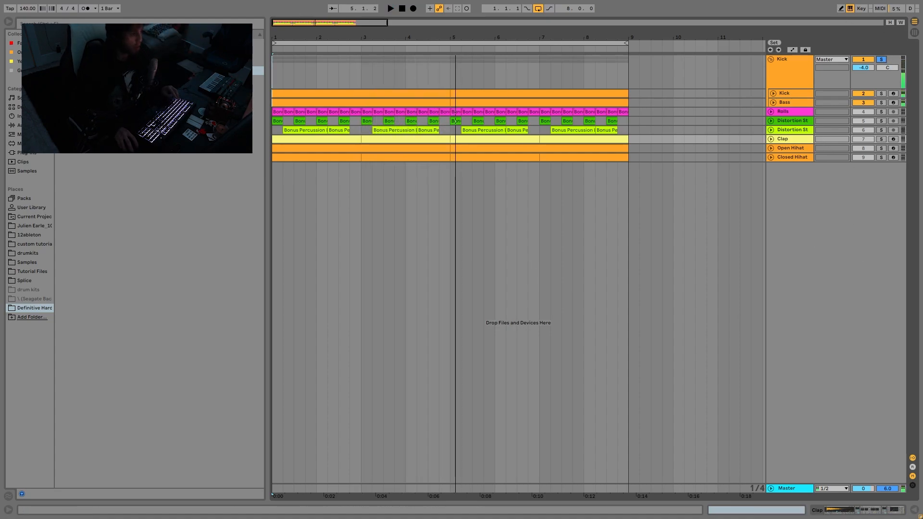
# - Solo the Kick track inside the group, play it and examine the Kick 12 Punch sample's waveform up close
pyautogui.click(797, 91)
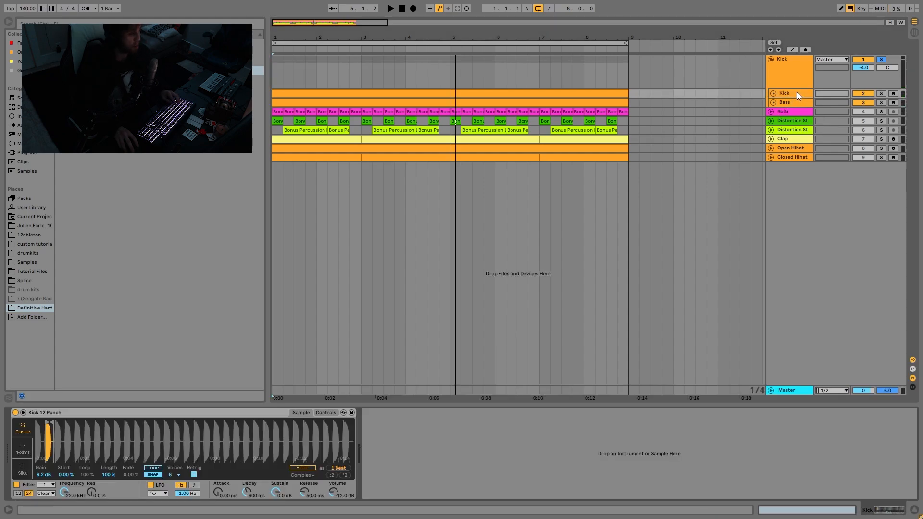
pyautogui.click(880, 93)
pyautogui.press('space')
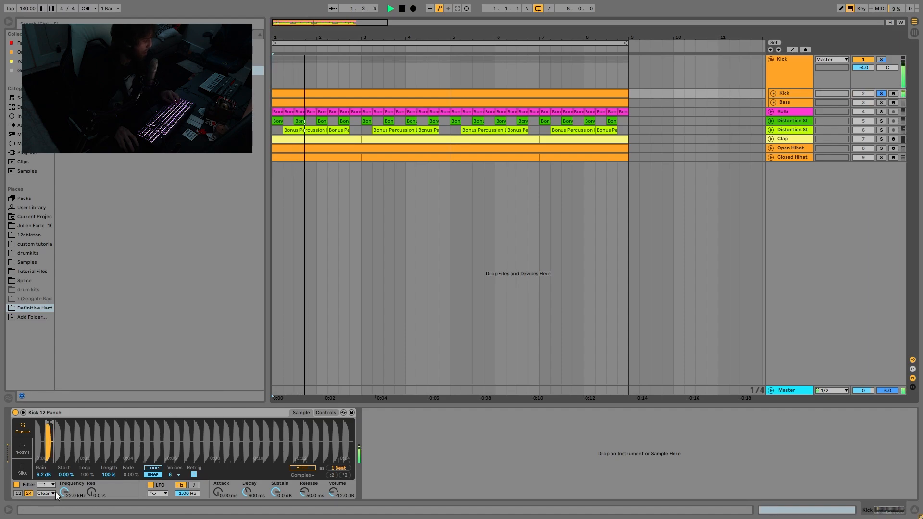
pyautogui.moveTo(49, 439); pyautogui.dragTo(138, 499)
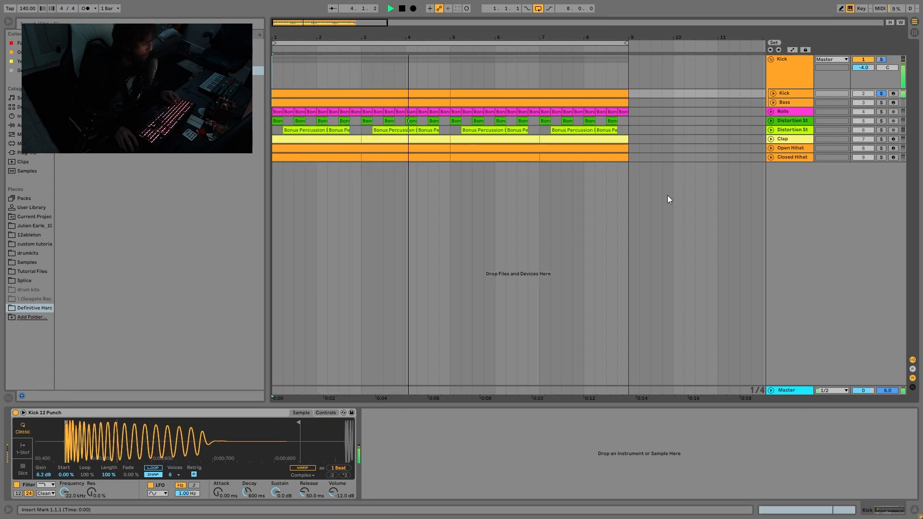
# - Solo the Bass track, play it and examine the waveform section its sampler uses from Kick 12 Punch
pyautogui.click(880, 102)
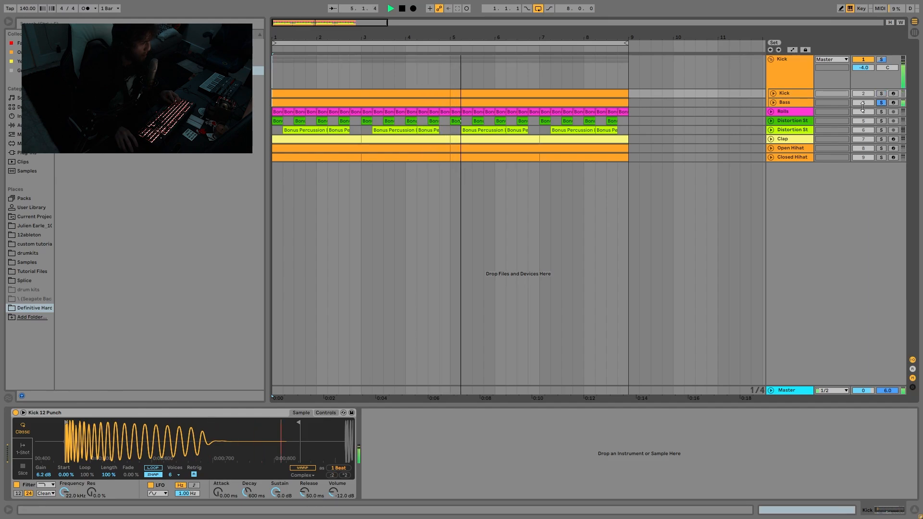
pyautogui.click(862, 105)
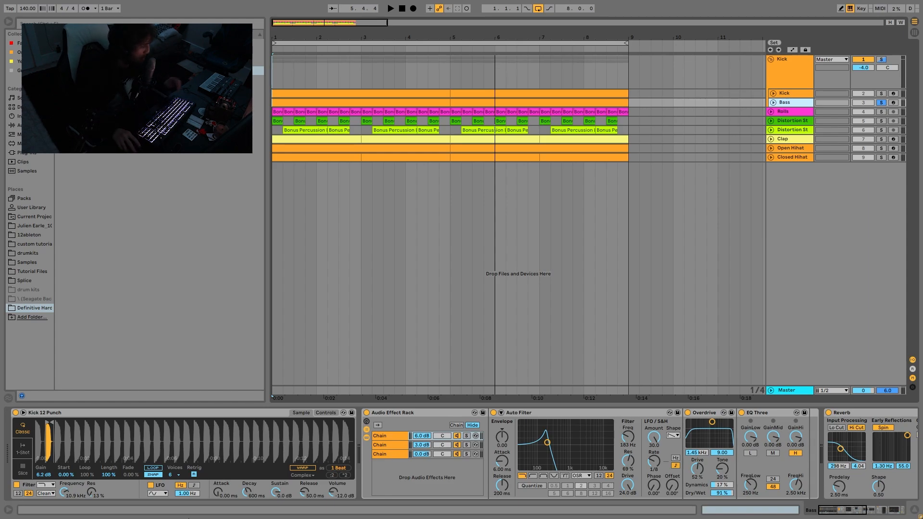
pyautogui.press('space')
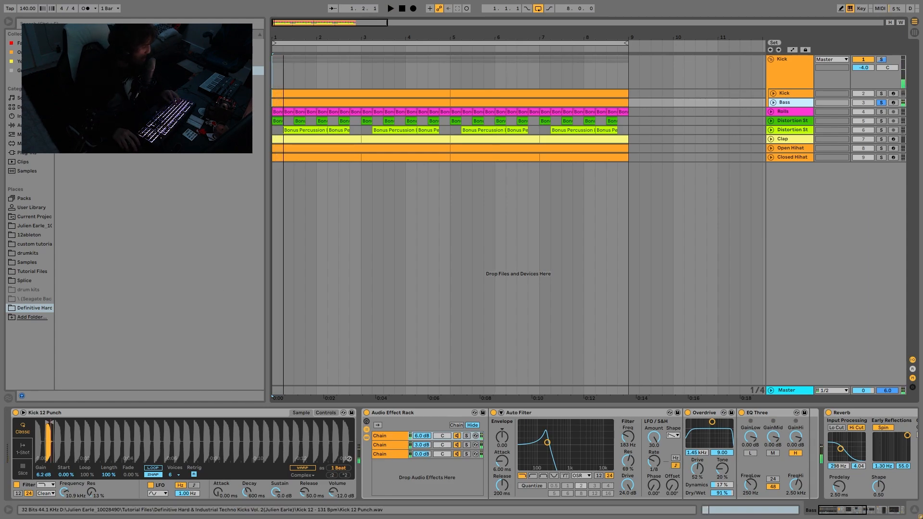
pyautogui.moveTo(48, 433); pyautogui.dragTo(209, 483)
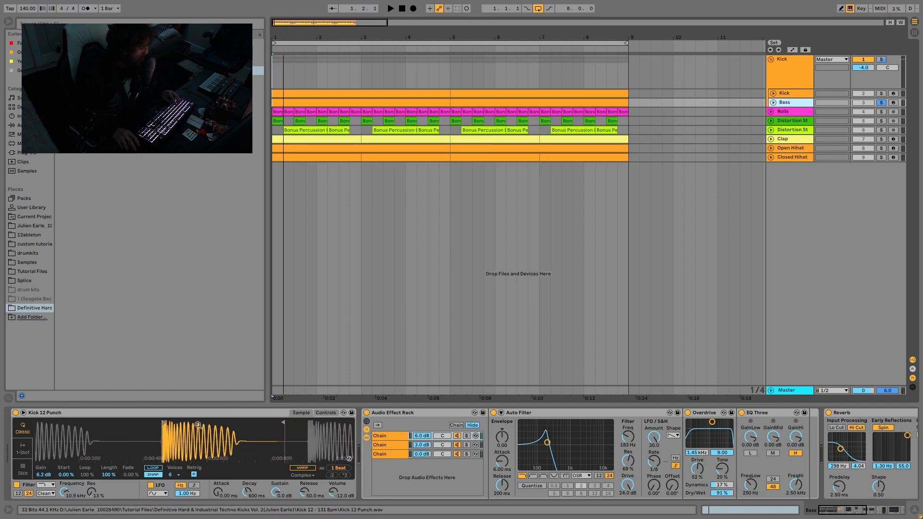
pyautogui.press('space')
pyautogui.press('space')
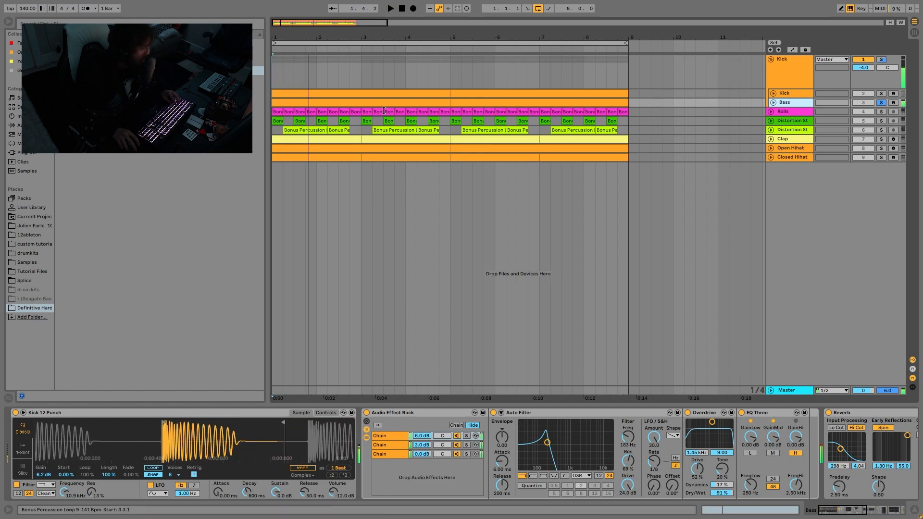
# - Open the Bass track's MIDI clip and solo the whole Kick group for playback
pyautogui.doubleClick(373, 102)
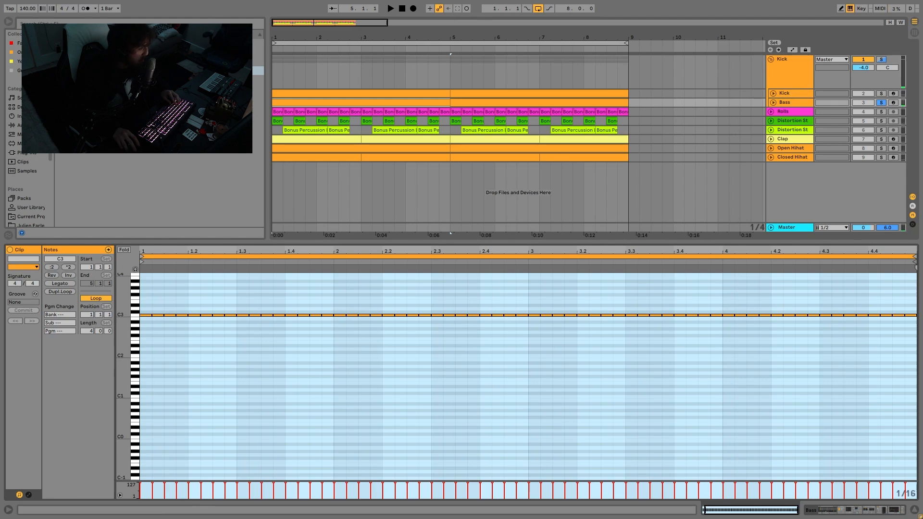
pyautogui.click(882, 60)
pyautogui.press('space')
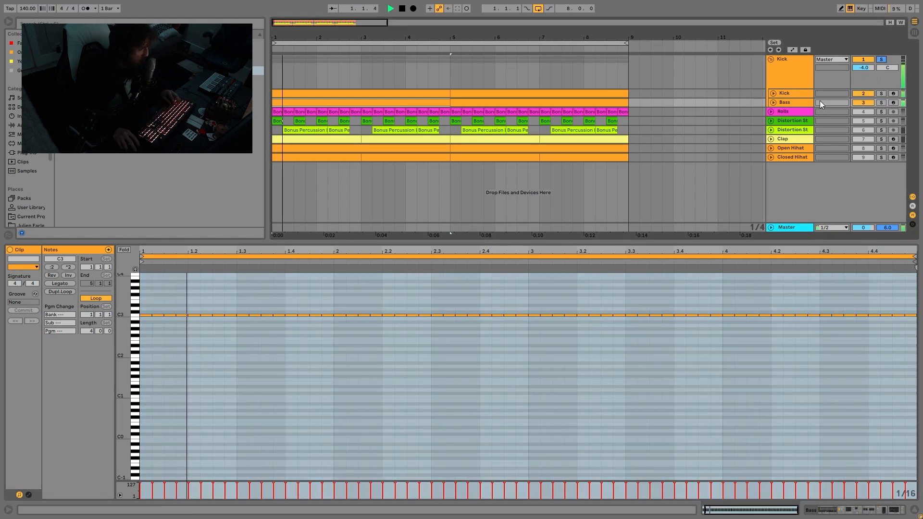
# - Play the Kick group with the Bass track's Audio Effect Rack switched off, and undo that bypass to compare the sound
pyautogui.click(811, 96)
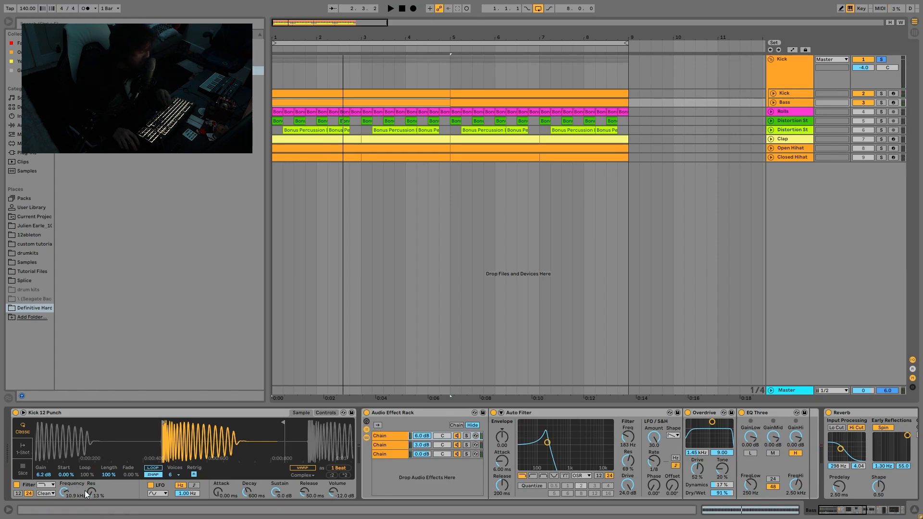
pyautogui.hscroll(5, 352, 430)
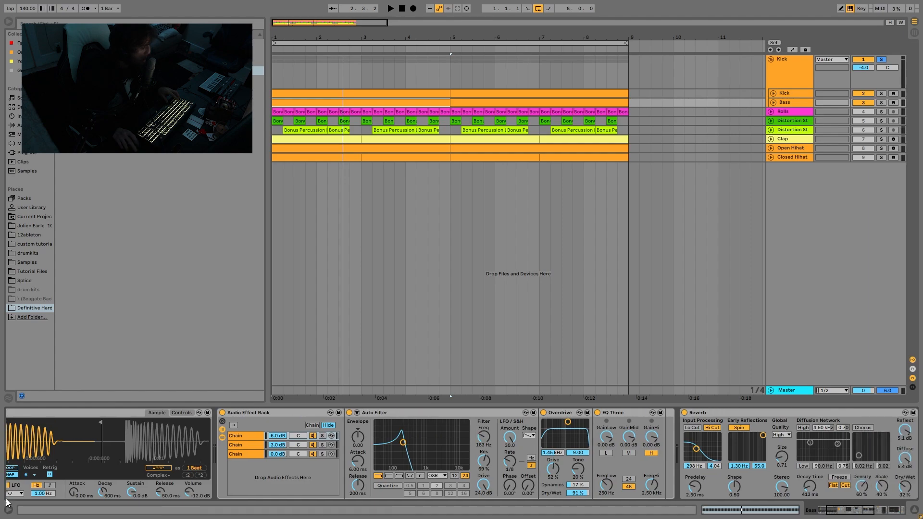
pyautogui.click(223, 413)
pyautogui.press('space')
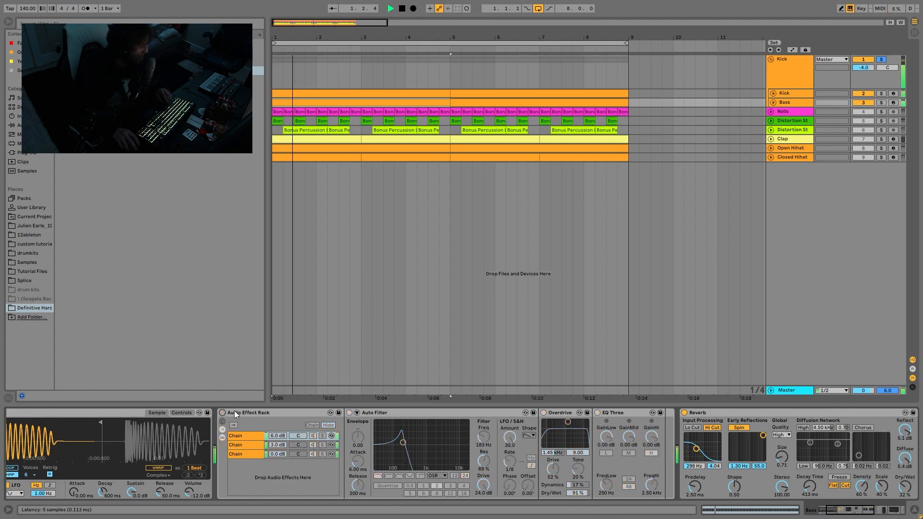
pyautogui.hotkey('ctrl', 'z')
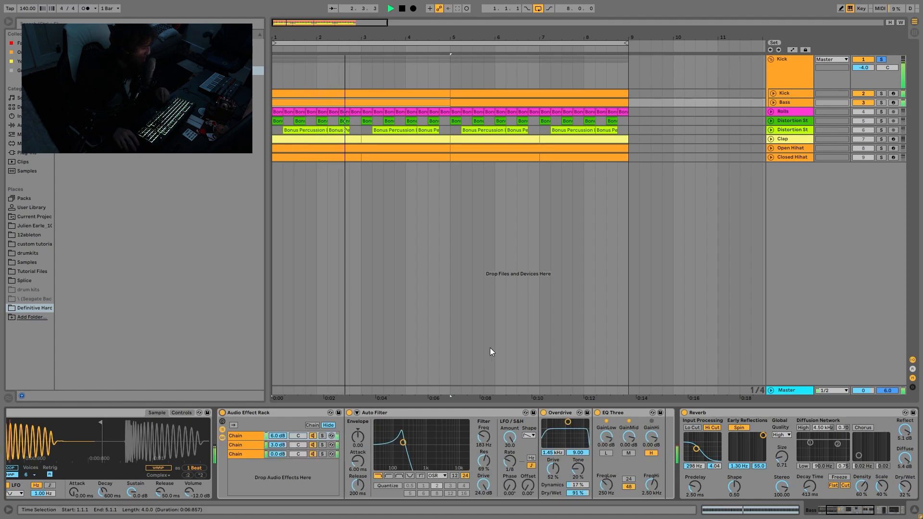
pyautogui.press('space')
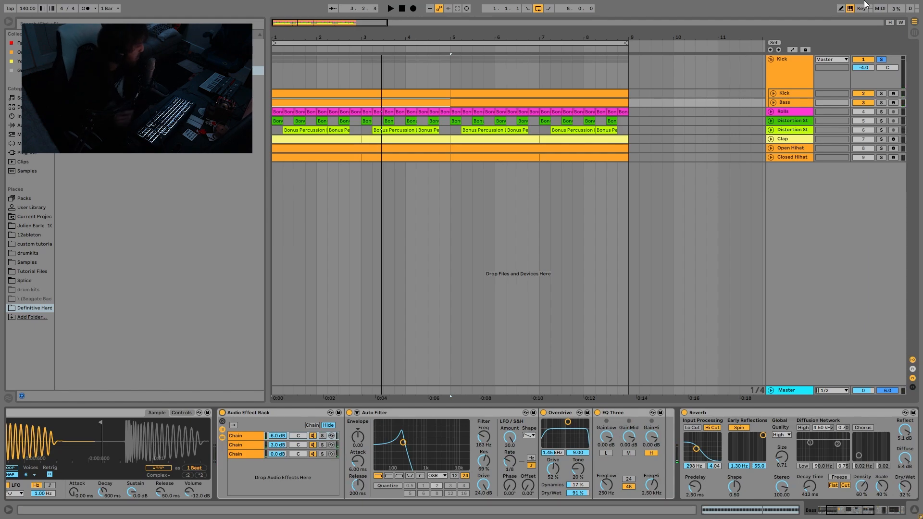
# - Raise the EQ Eight filter band's frequency on the Bass track to about 5.74 kHz and play the Kick group
pyautogui.hscroll(10, 754, 437)
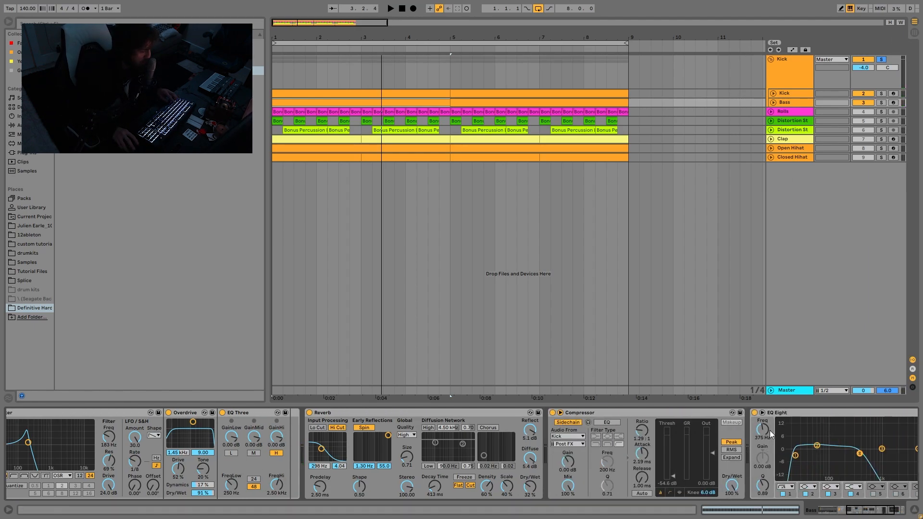
pyautogui.moveTo(769, 430); pyautogui.dragTo(768, 394)
pyautogui.press('space')
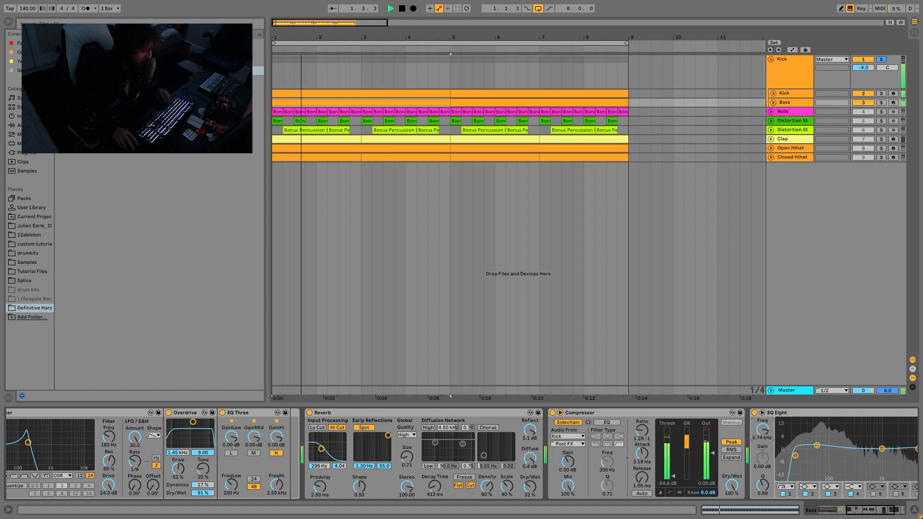
pyautogui.hscroll(-10, 824, 502)
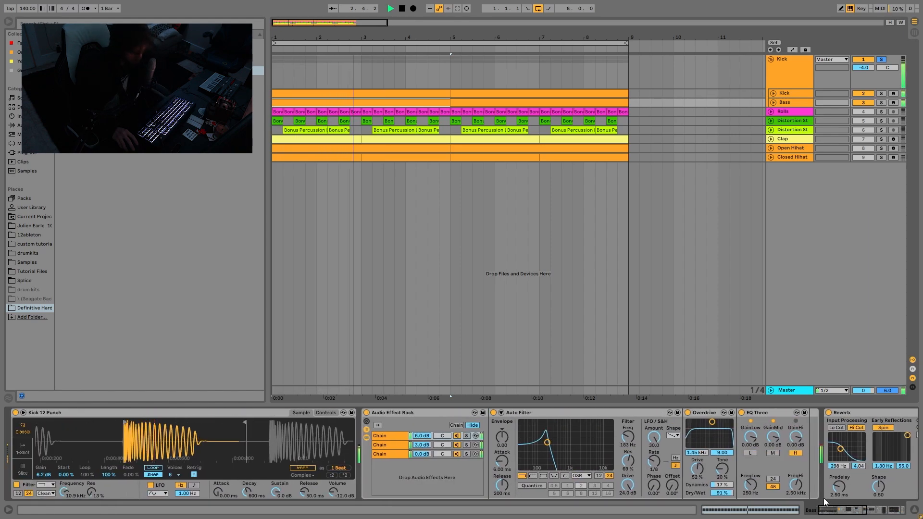
pyautogui.press('space')
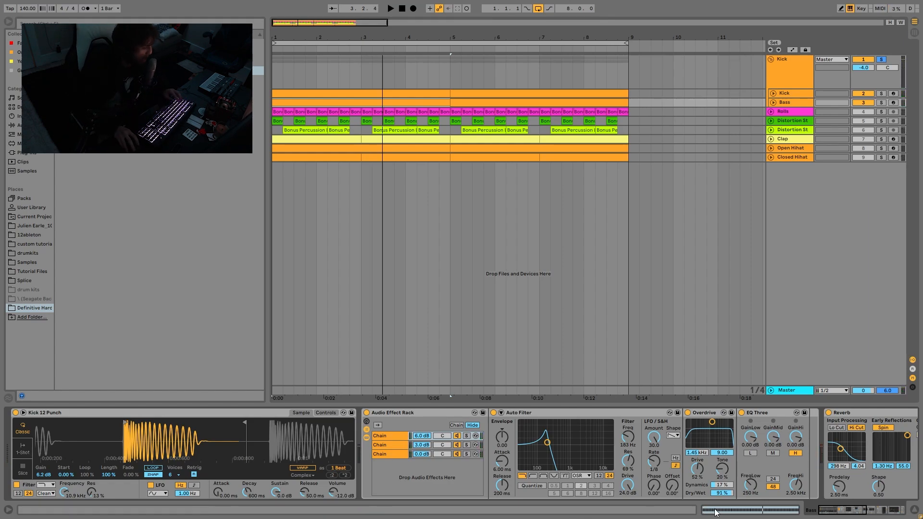
pyautogui.press('space')
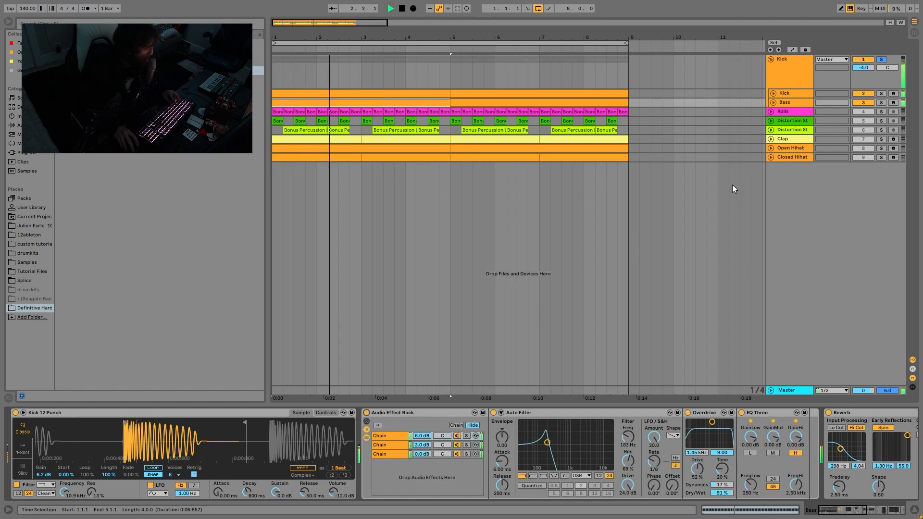
# - Solo the Bass track and audition the three Audio Effect Rack chains one at a time, examining each chain's devices
pyautogui.click(881, 102)
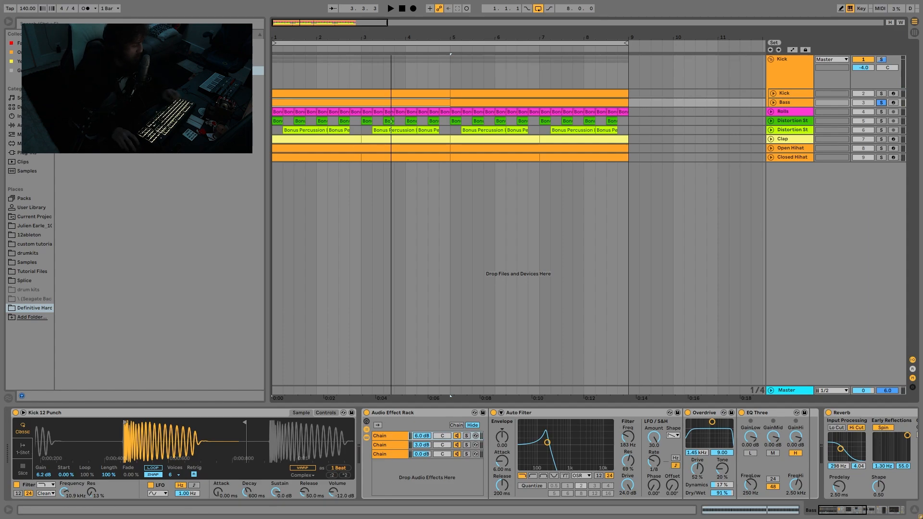
pyautogui.click(466, 435)
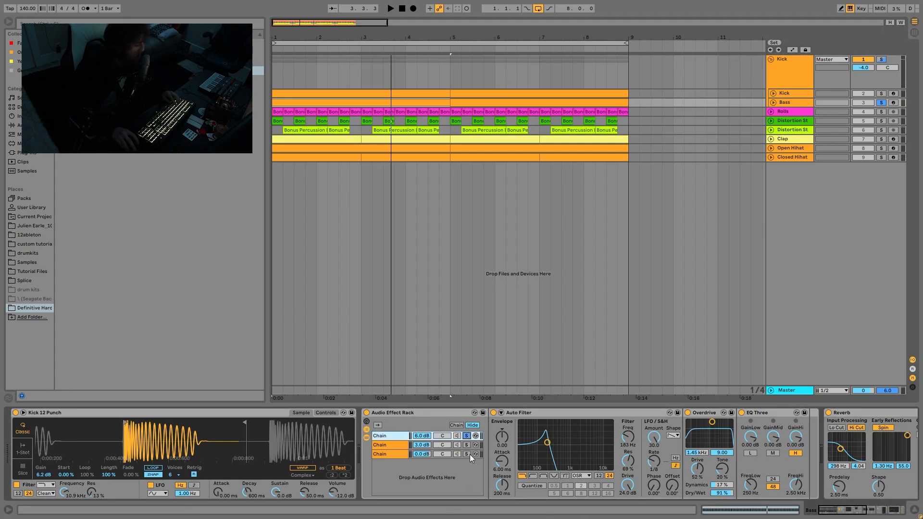
pyautogui.press('space')
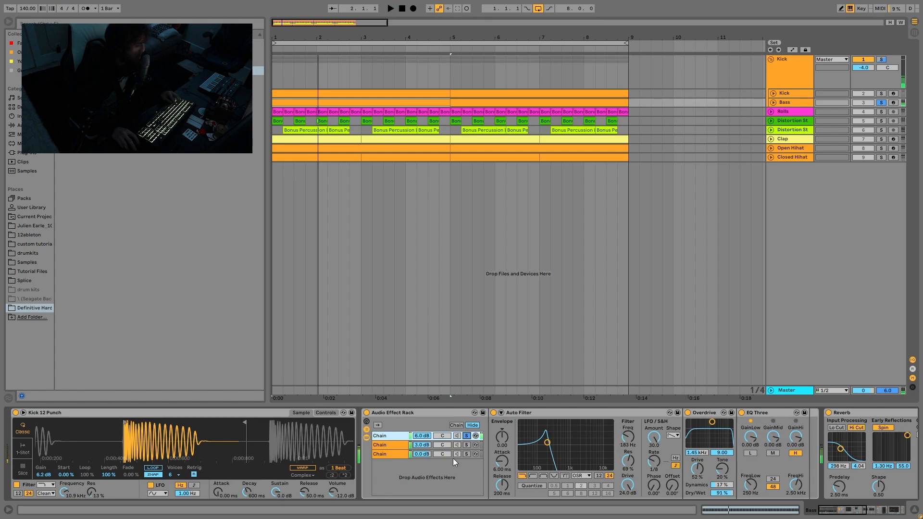
pyautogui.click(466, 445)
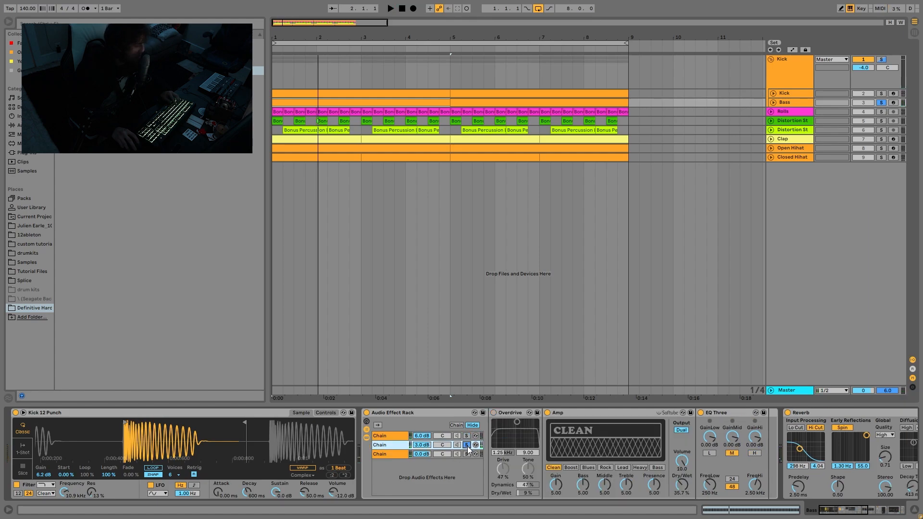
pyautogui.click(466, 454)
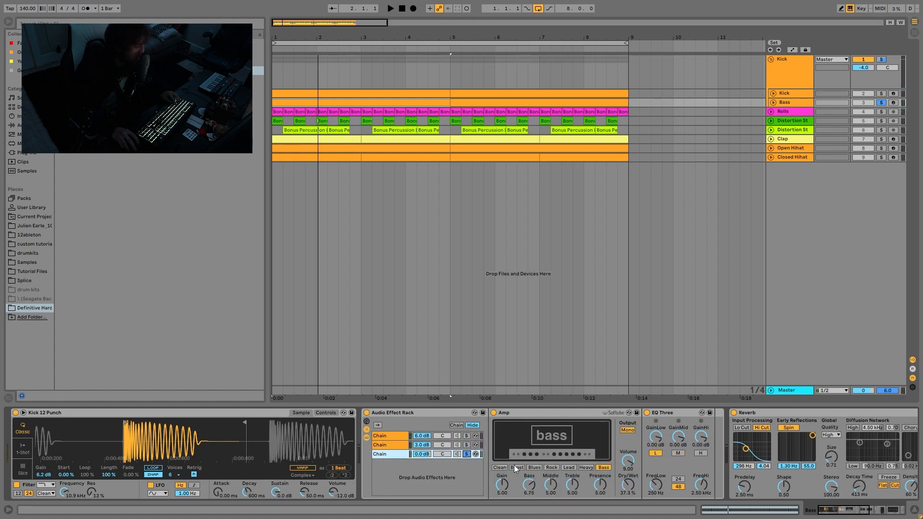
pyautogui.click(467, 445)
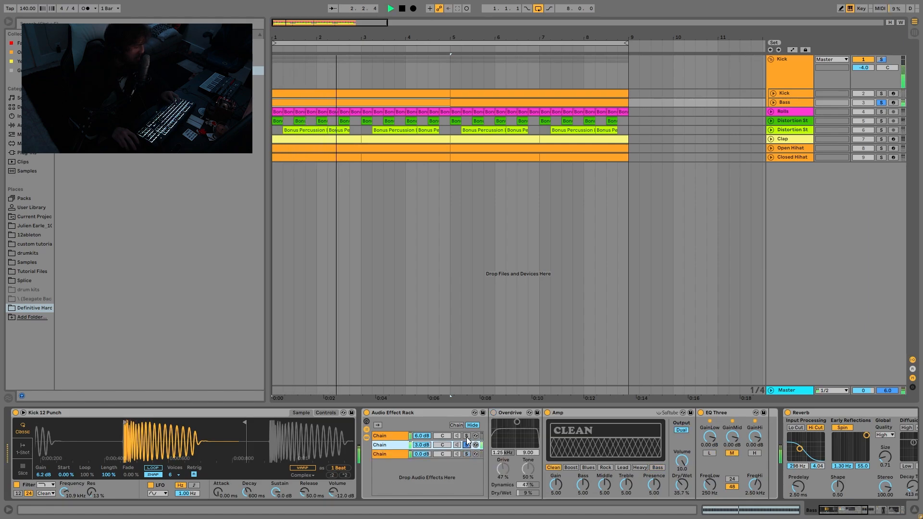
pyautogui.click(467, 436)
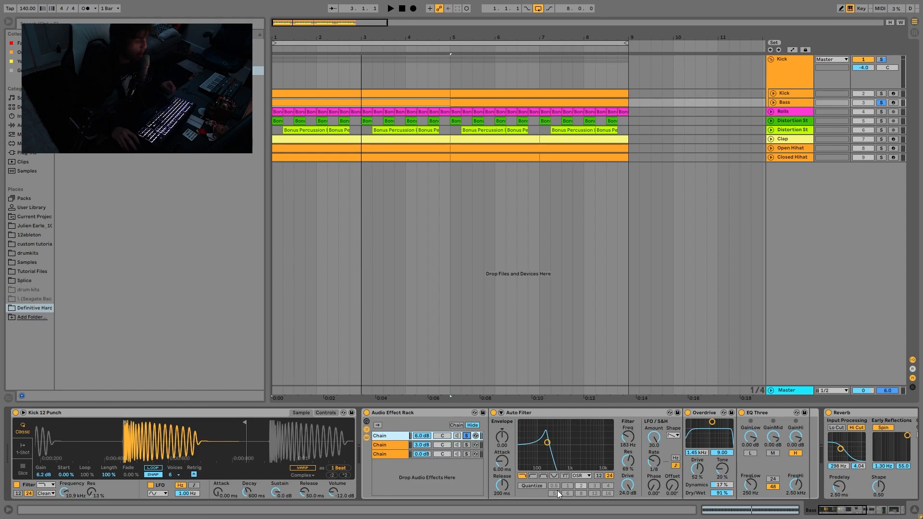
# - Play the first rack chain while switching its Auto Filter off and back on to compare the sound
pyautogui.click(678, 436)
pyautogui.click(678, 437)
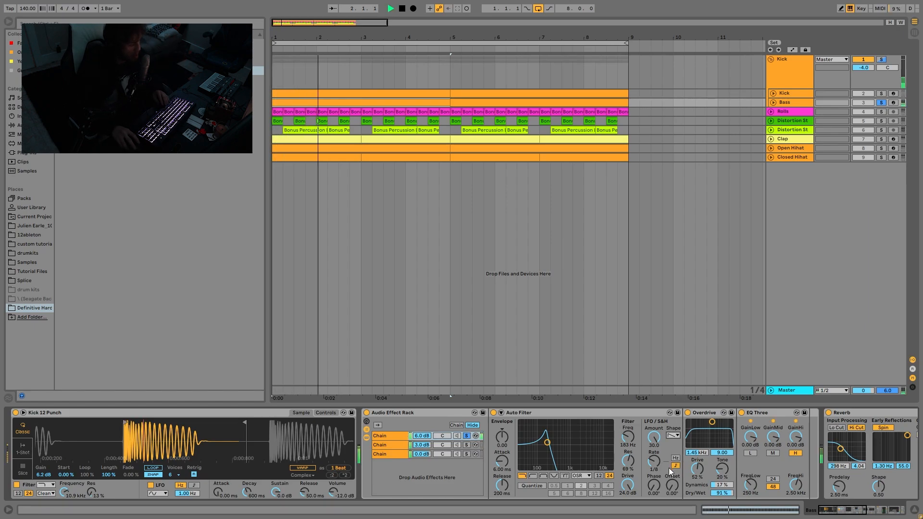
pyautogui.click(494, 412)
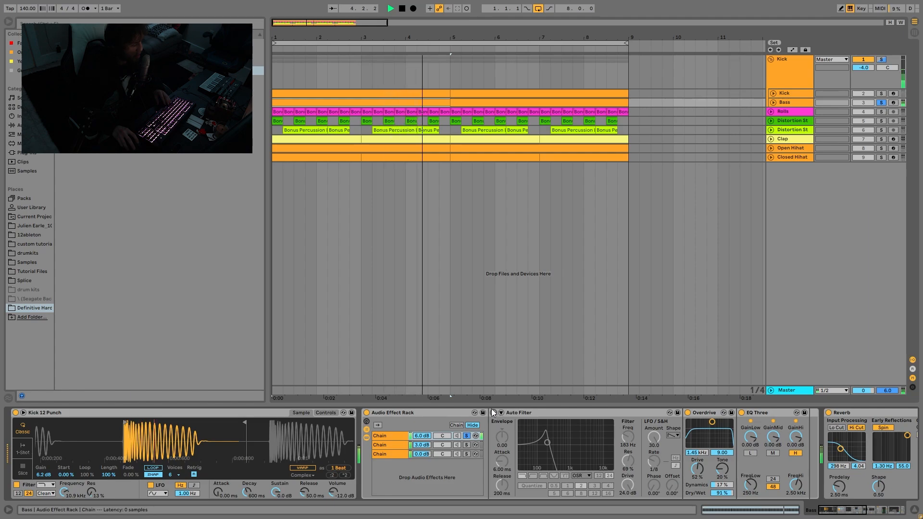
pyautogui.click(494, 414)
pyautogui.click(493, 413)
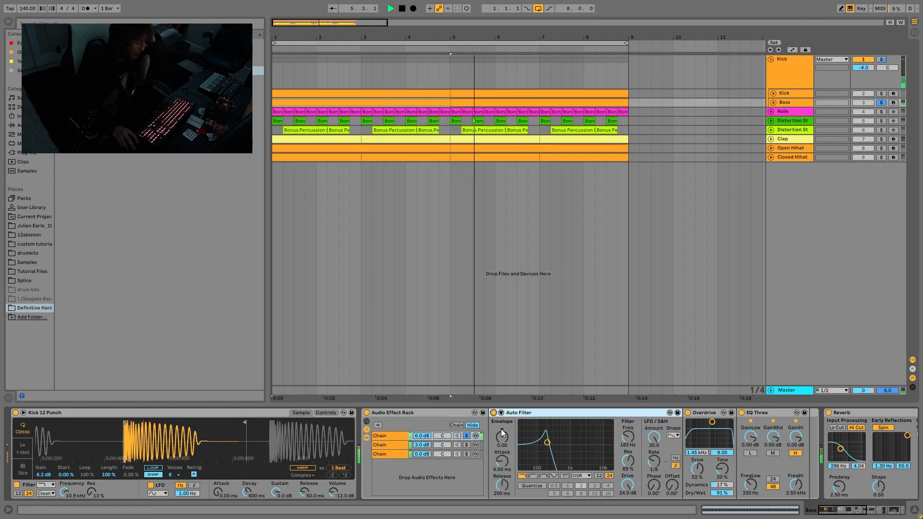
pyautogui.press('space')
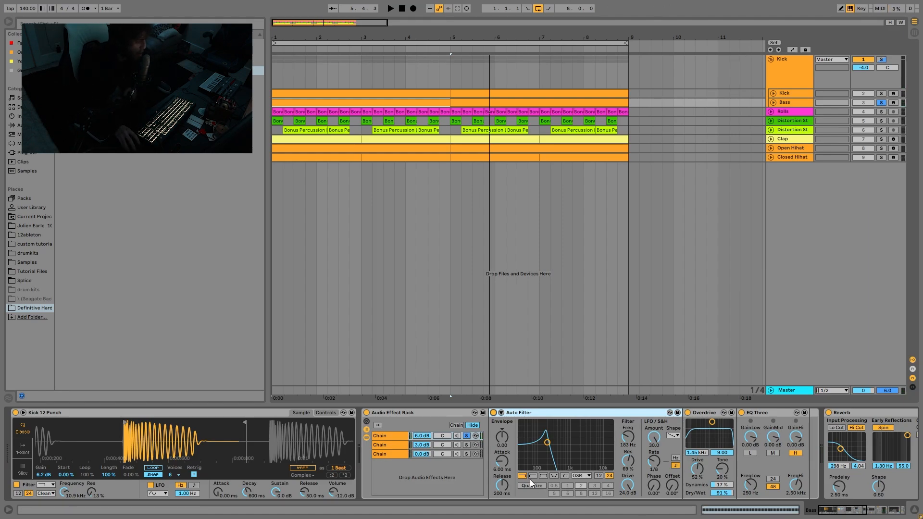
# - Solo the second and third rack chains together, then add the first chain's solo and play the full layering
pyautogui.click(466, 445)
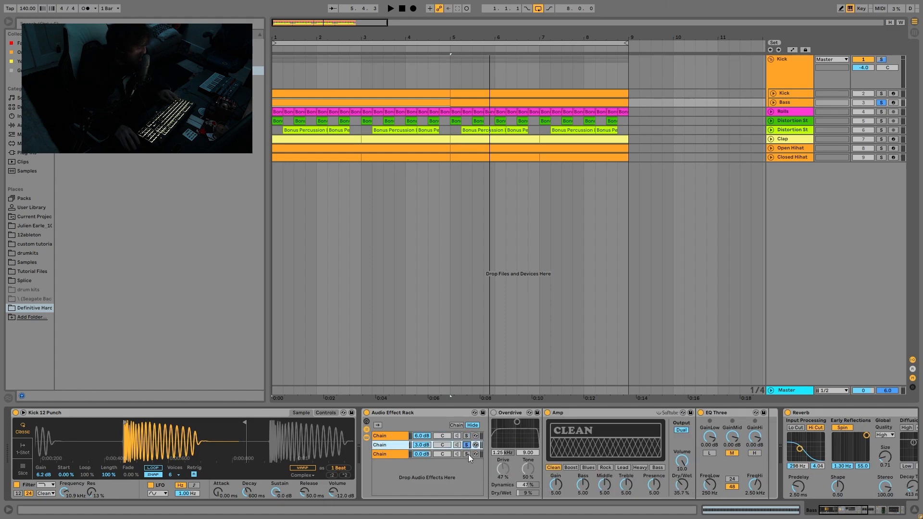
pyautogui.keyDown('ctrl'); pyautogui.click(467, 454); pyautogui.keyUp('ctrl')
pyautogui.press('space')
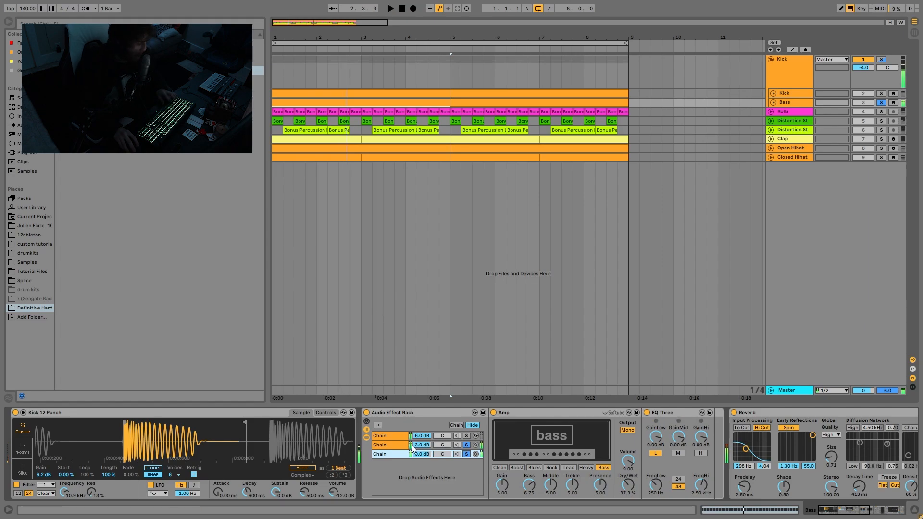
pyautogui.keyDown('ctrl'); pyautogui.click(466, 436); pyautogui.keyUp('ctrl')
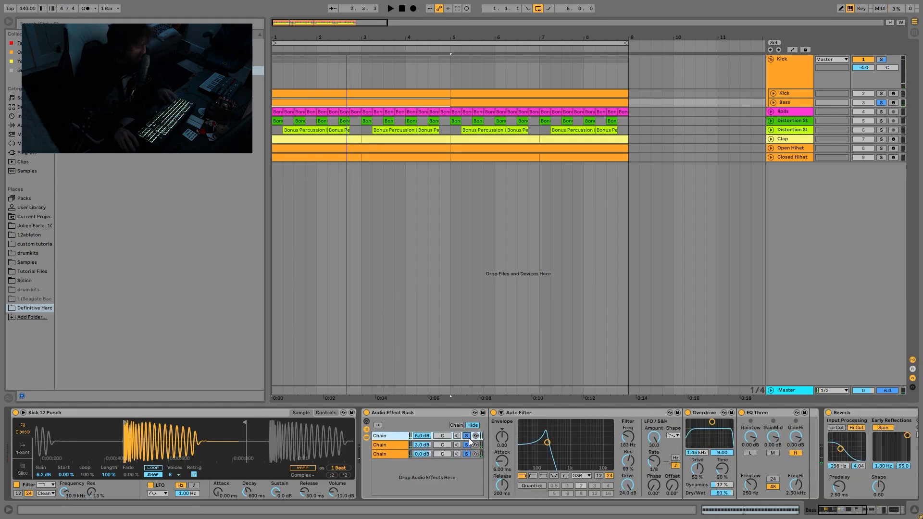
pyautogui.press('space')
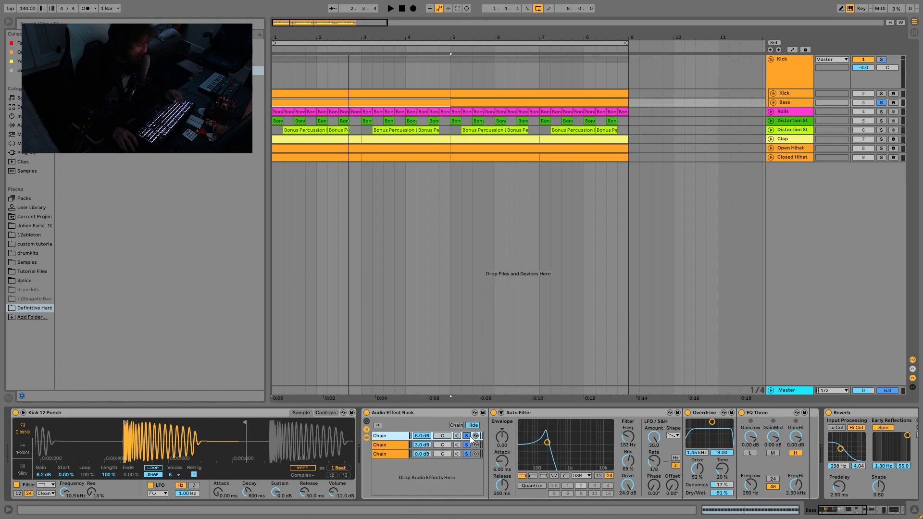
# - Try the first chain's Auto Filter in the second chain after its Overdrive, playing the Bass and the soloed Kick group
pyautogui.click(563, 414)
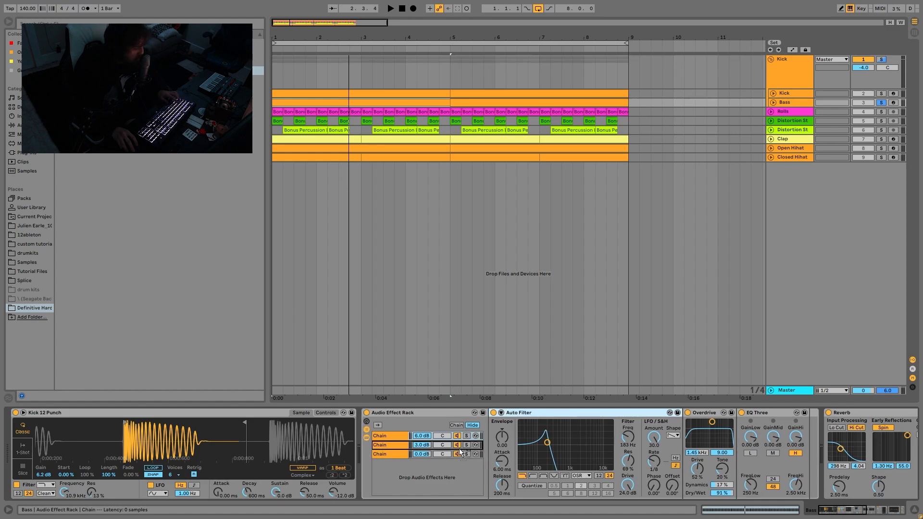
pyautogui.moveTo(459, 450); pyautogui.dragTo(552, 461)
pyautogui.press('space')
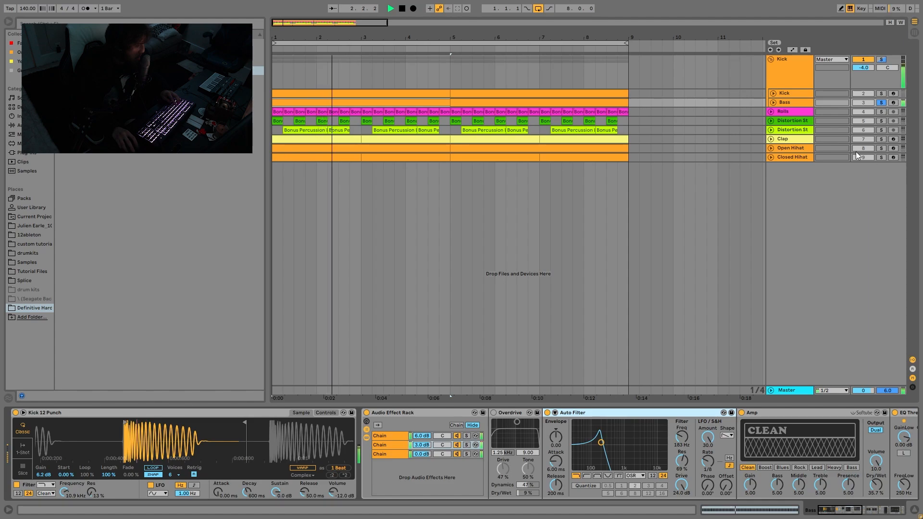
pyautogui.click(880, 59)
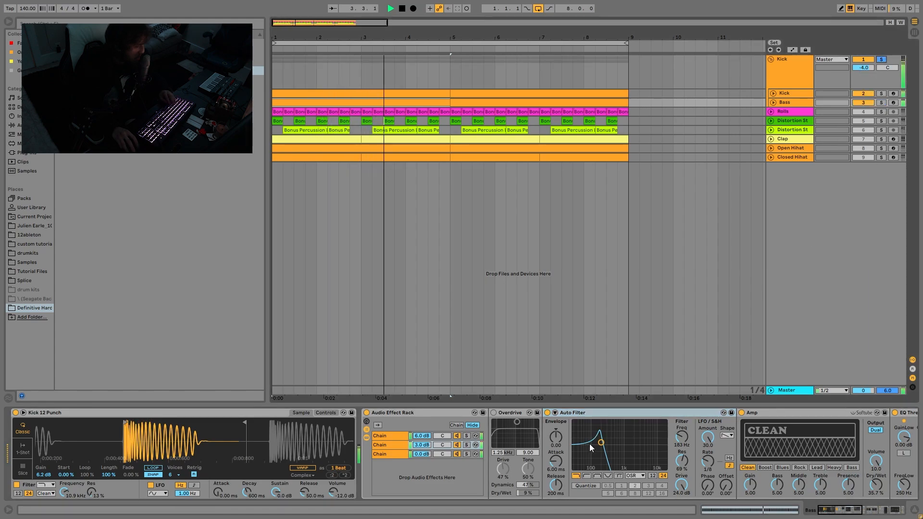
# - Try the moved Auto Filter at 126 Hz with 39% resonance, undo the filter changes and reopen the first chain
pyautogui.moveTo(600, 442)
pyautogui.mouseDown()
pyautogui.moveTo(613, 459)
pyautogui.moveTo(596, 454)
pyautogui.mouseUp()
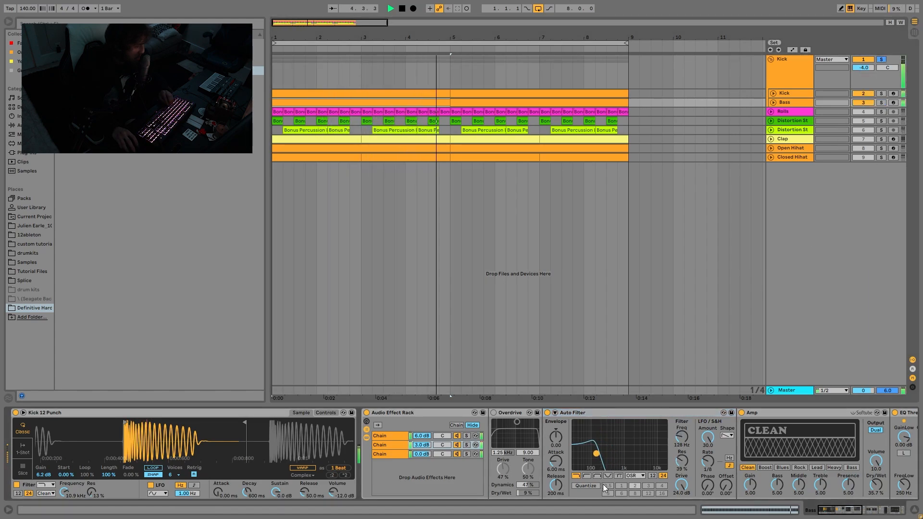
pyautogui.hotkey('ctrl', 'z')
pyautogui.click(383, 436)
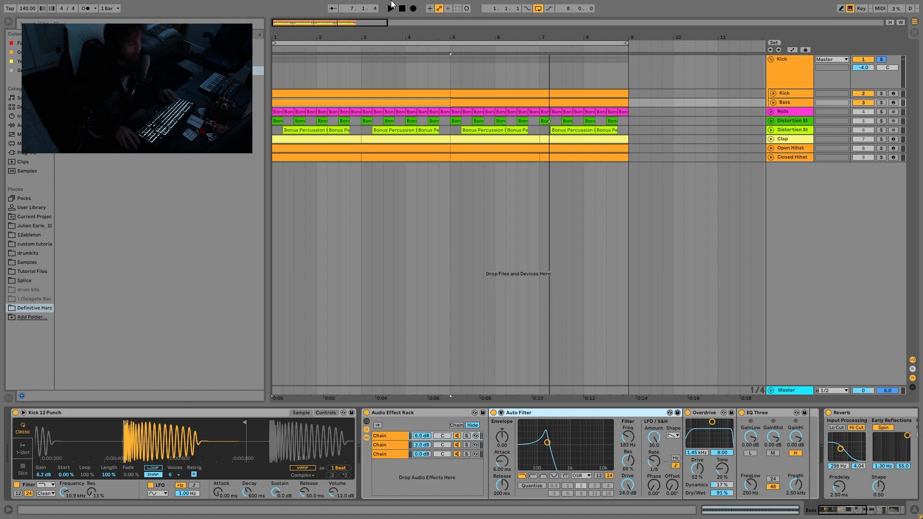
# - Try the Auto Filter after the Overdrive in the first chain, play the Kick group and undo the reordering
pyautogui.hscroll(5, 525, 434)
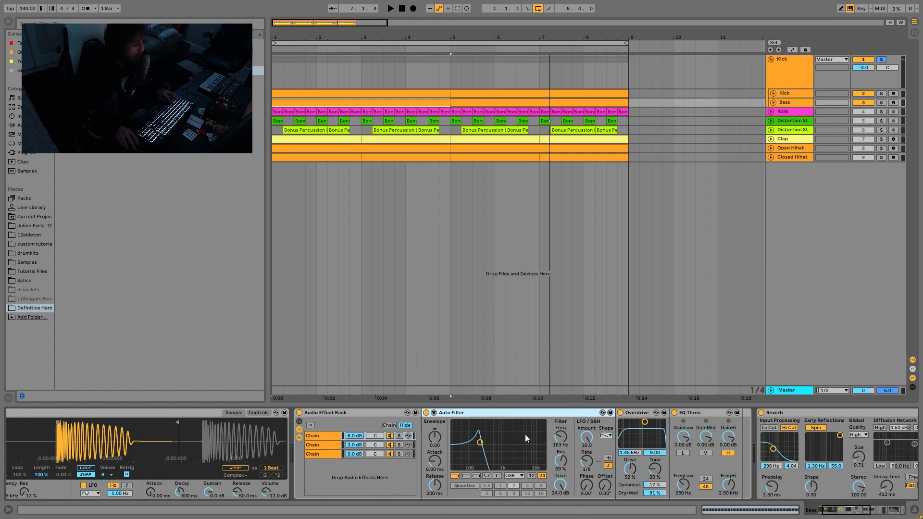
pyautogui.hscroll(-1, 640, 480)
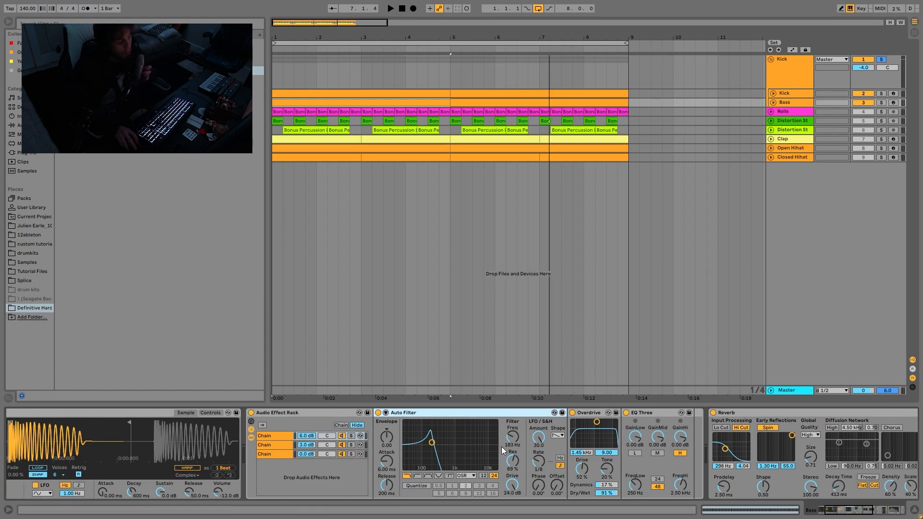
pyautogui.moveTo(427, 411); pyautogui.dragTo(610, 442)
pyautogui.press('space')
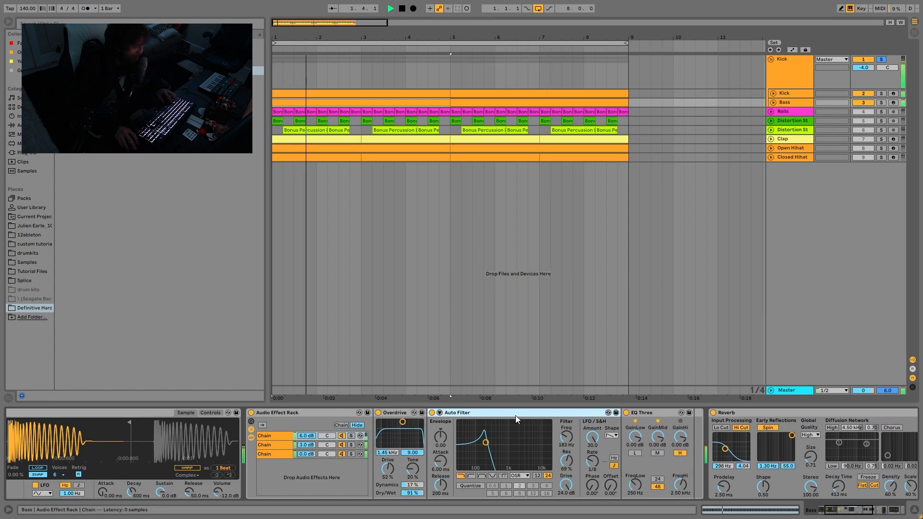
pyautogui.hotkey('ctrl', 'z')
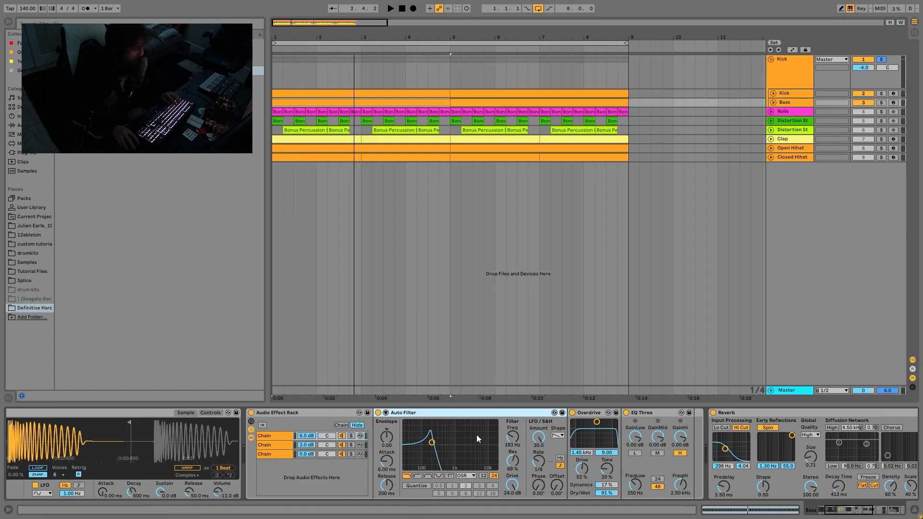
# - Play the Kick group with the first chain's Auto Filter back before its Overdrive, trying the filter's resonance control
pyautogui.press('space')
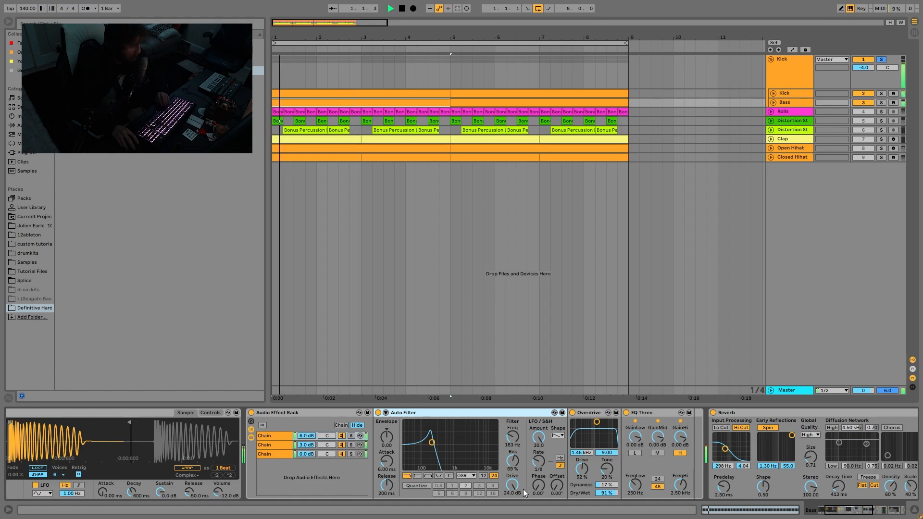
pyautogui.moveTo(513, 461); pyautogui.dragTo(510, 469)
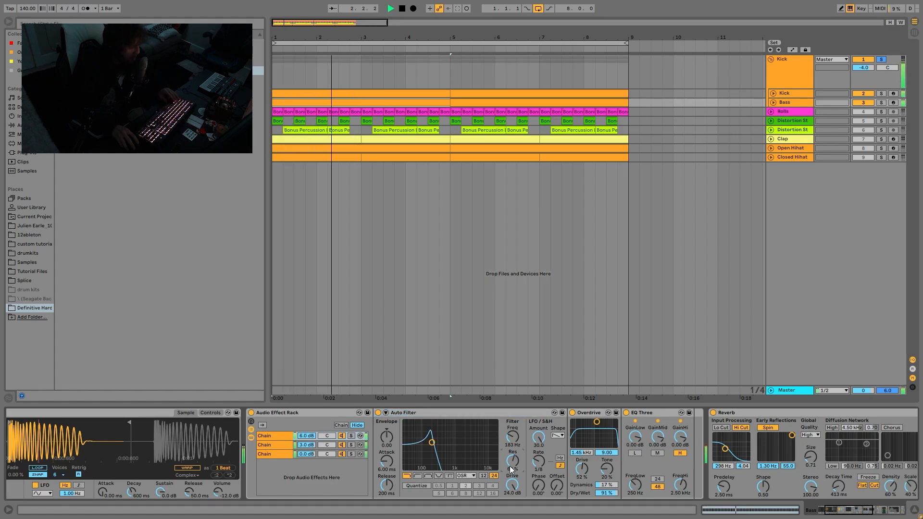
pyautogui.press('space')
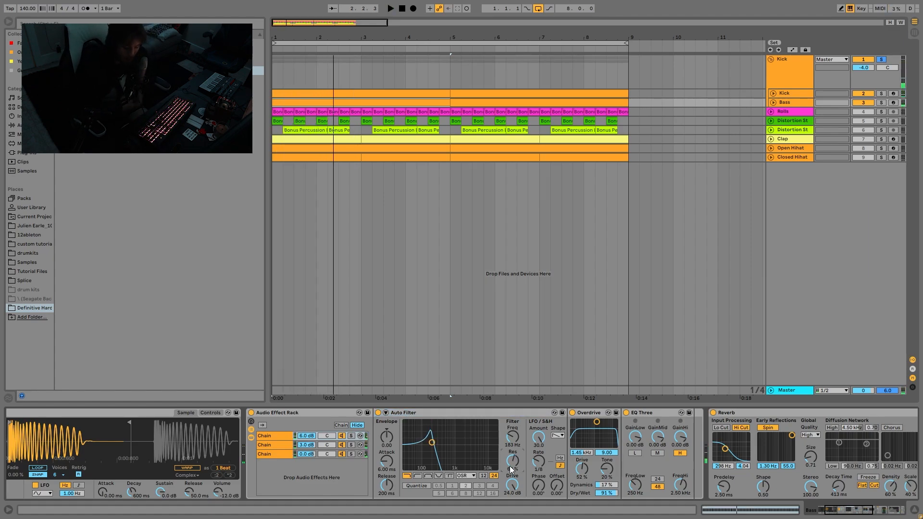
pyautogui.press('space')
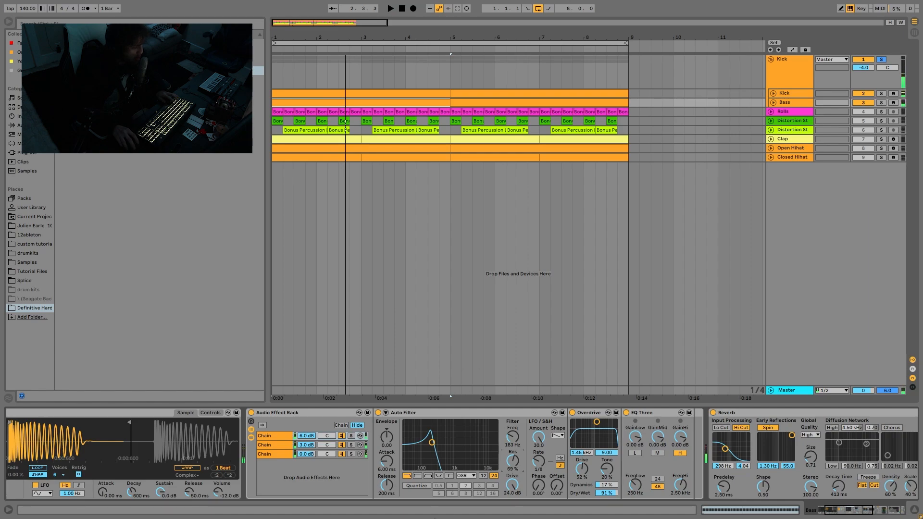
# - Switch off the Reverb that follows the Bass track's Audio Effect Rack and play the Kick group
pyautogui.hscroll(8, 384, 452)
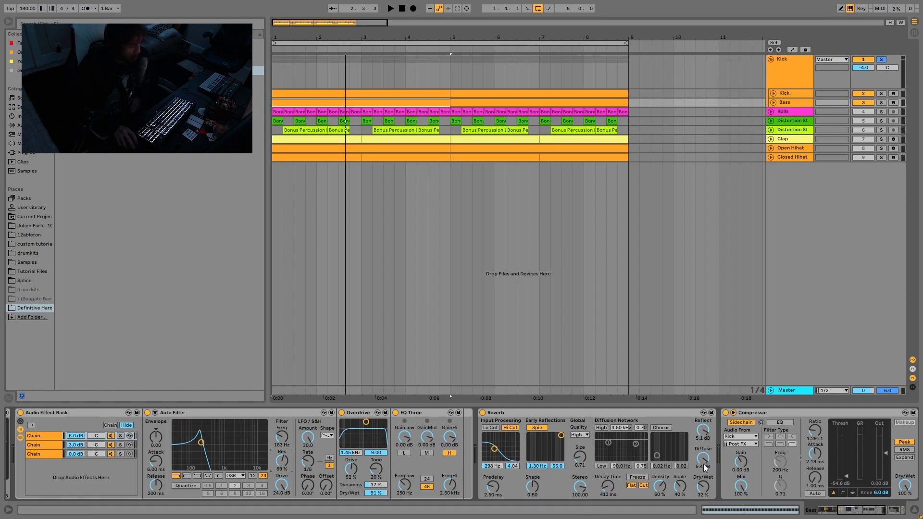
pyautogui.click(483, 412)
pyautogui.press('space')
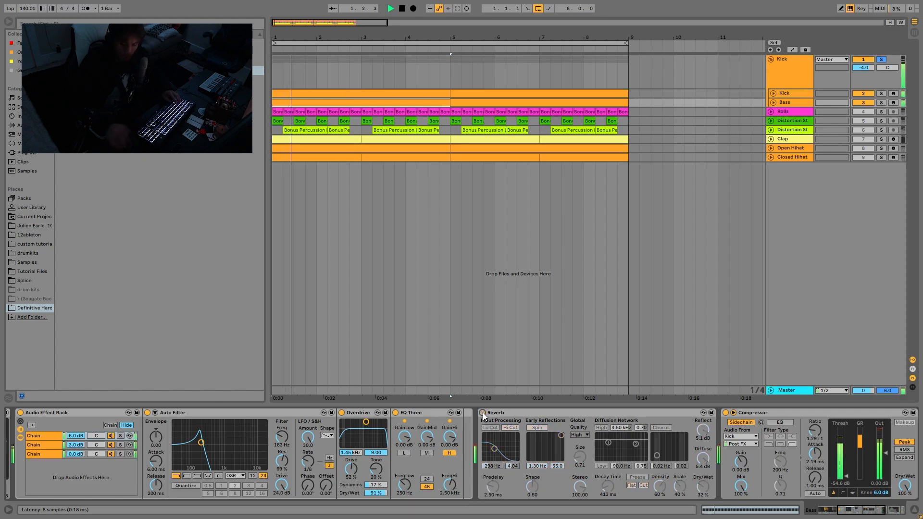
# - Switch the Reverb after the Bass track's Audio Effect Rack back on and play the Kick group
pyautogui.click(482, 412)
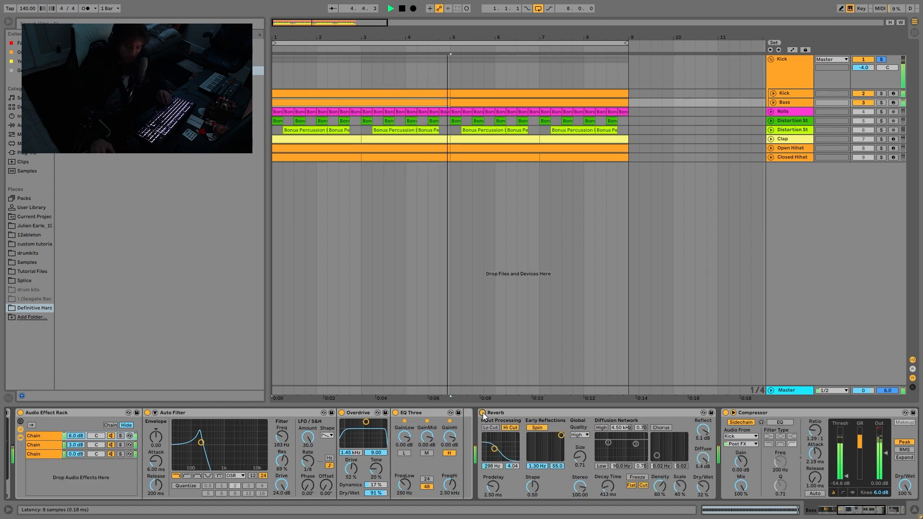
pyautogui.press('space')
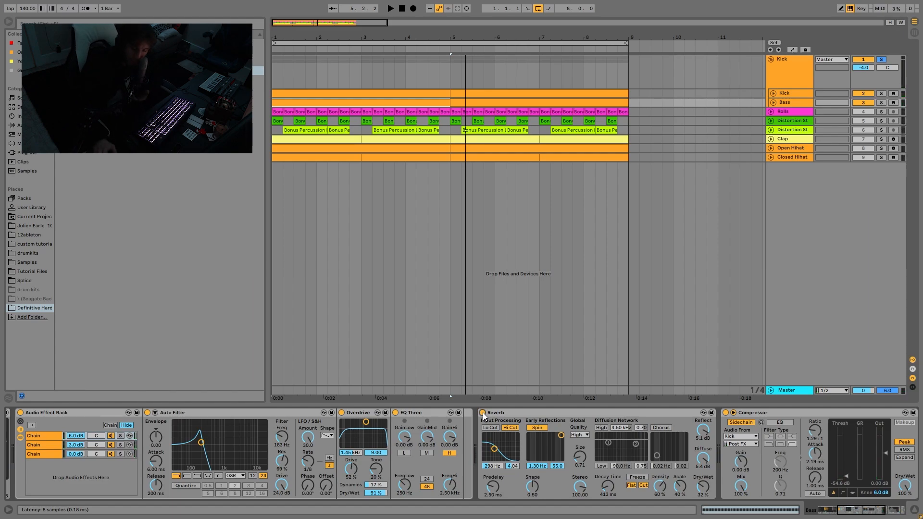
pyautogui.press('space')
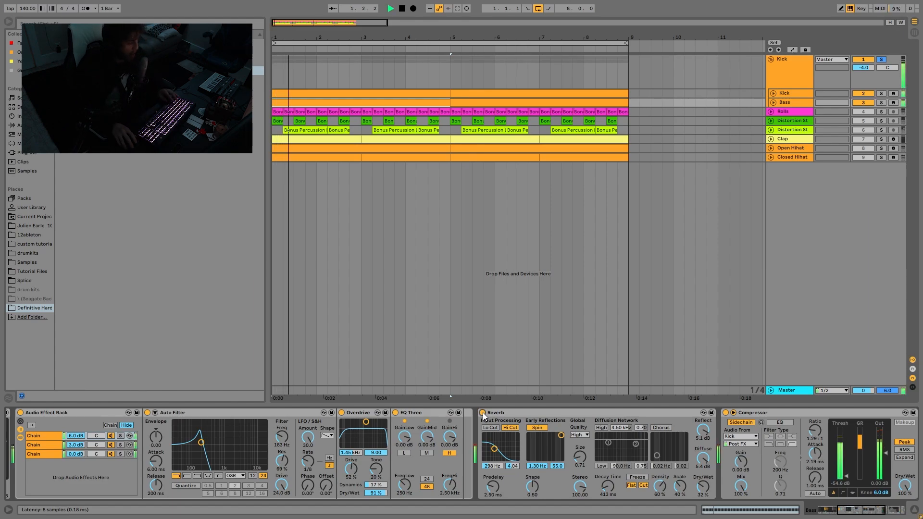
pyautogui.hscroll(10, 570, 443)
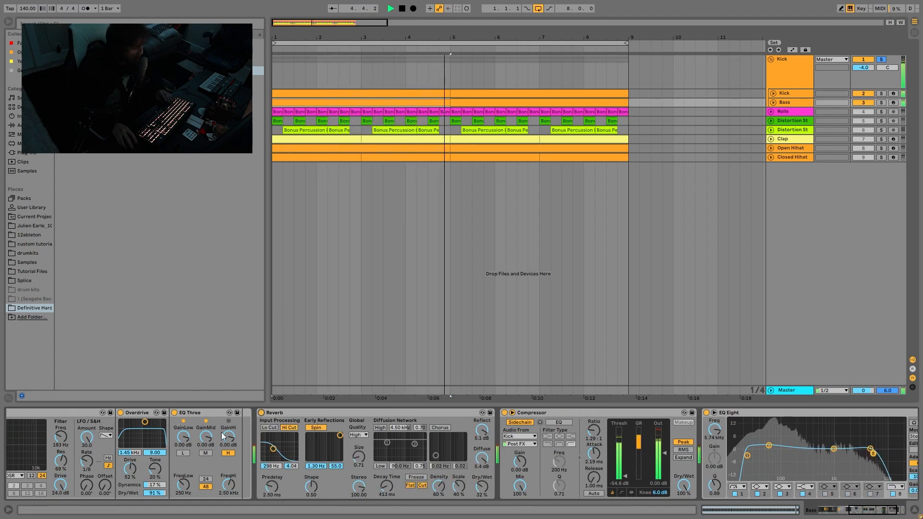
pyautogui.press('space')
# - Try the Bass track with its Reverb and Audio Effect Rack switched off, play the Kick group and undo both bypasses
pyautogui.hscroll(-2, 219, 452)
pyautogui.hscroll(-3, 434, 467)
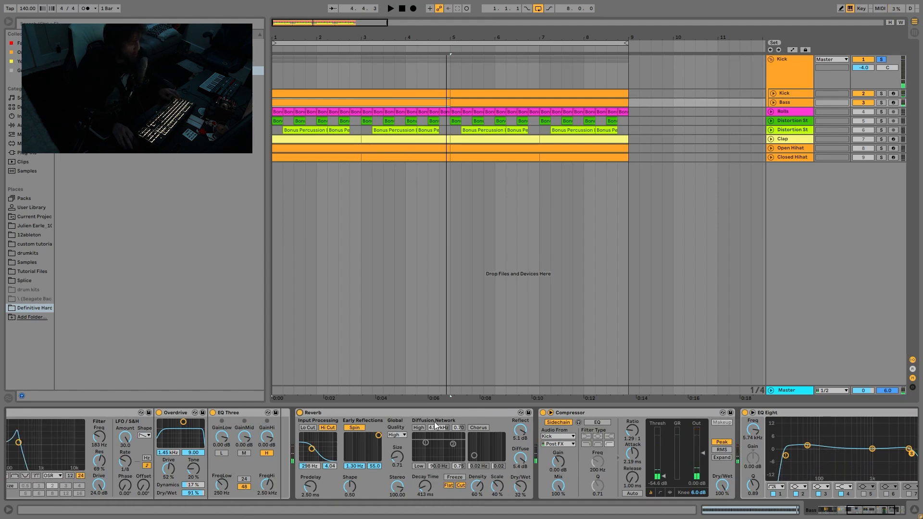
pyautogui.hscroll(-15, 321, 422)
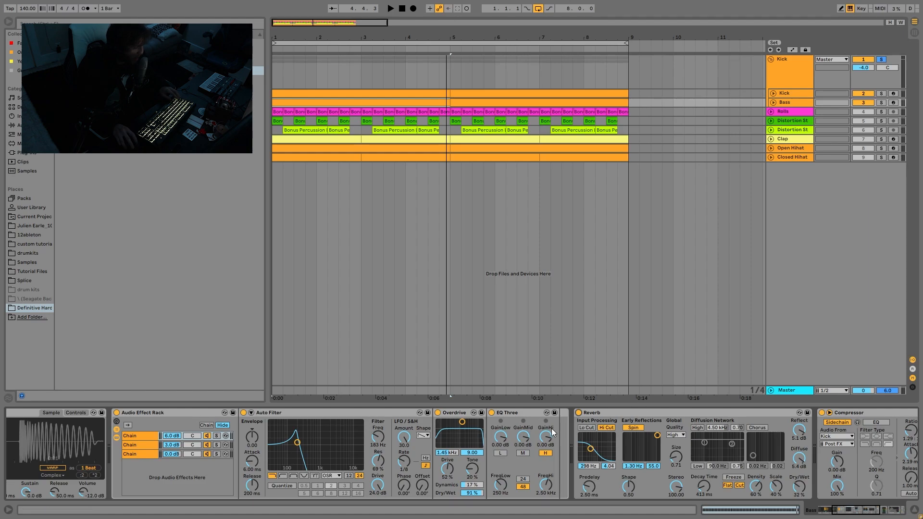
pyautogui.click(578, 412)
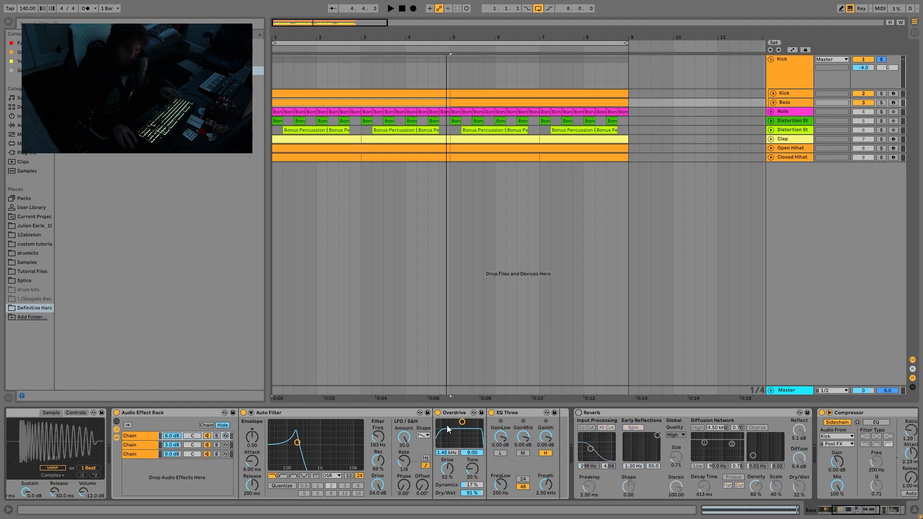
pyautogui.click(115, 414)
pyautogui.press('space')
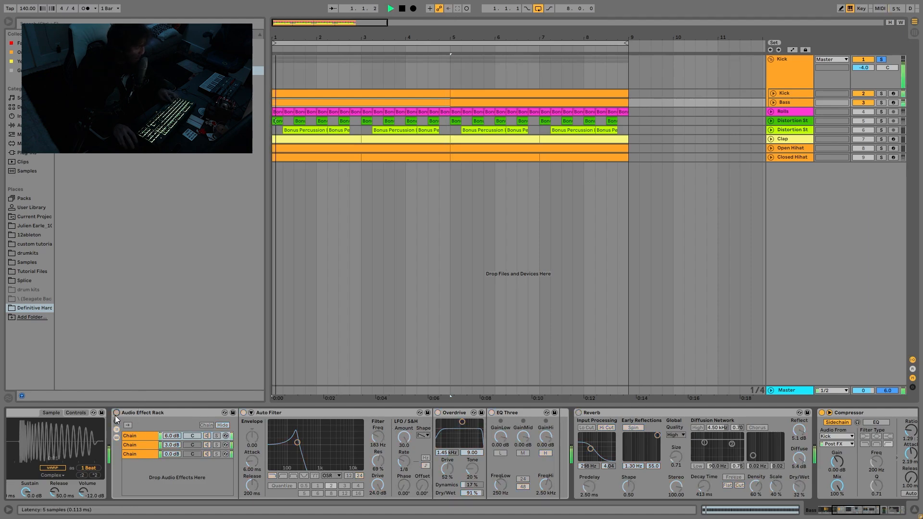
pyautogui.press('space')
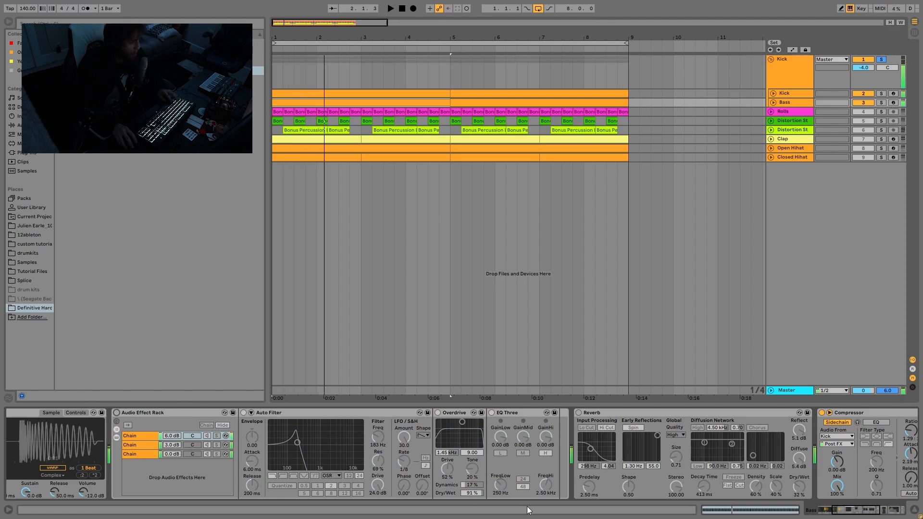
pyautogui.hotkey('ctrl', 'z')
pyautogui.hotkey('ctrl', 'z')
# - Play the Kick group with the Bass track's Audio Effect Rack and Reverb active, looking over the Reverb and Compressor
pyautogui.press('space')
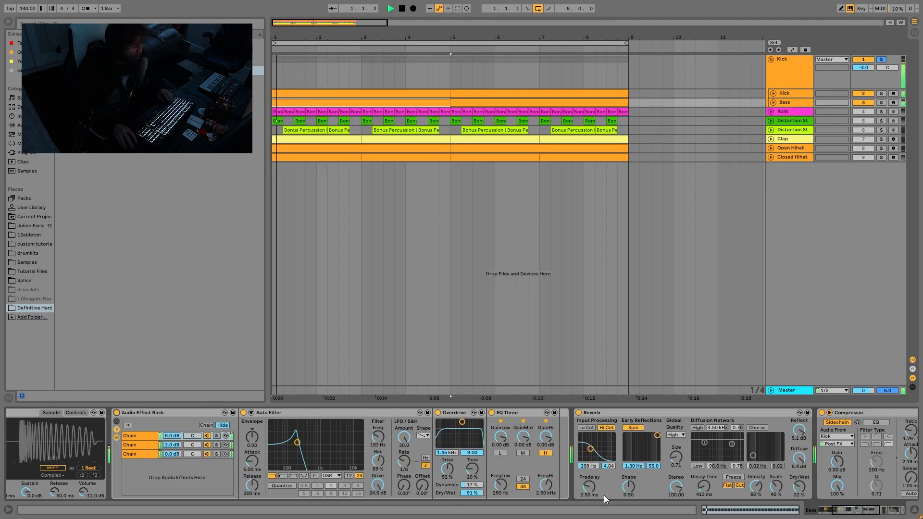
pyautogui.hscroll(3, 645, 434)
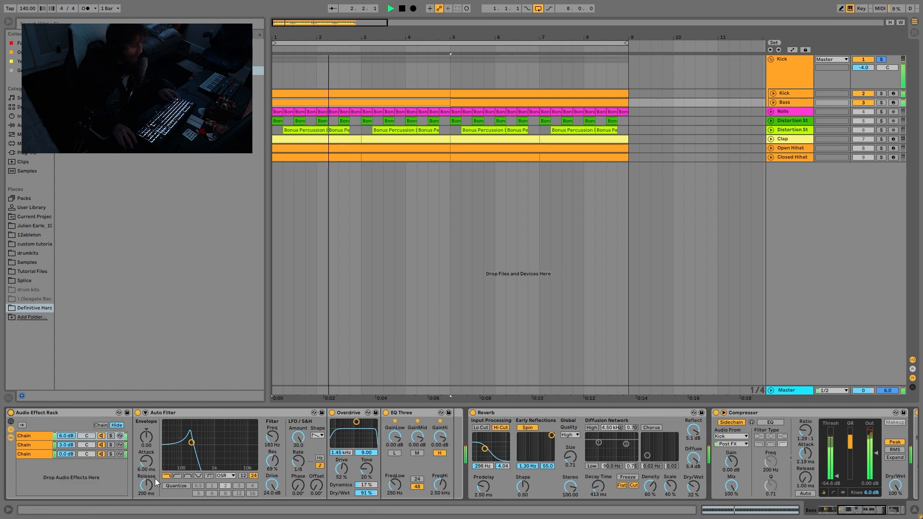
pyautogui.press('space')
pyautogui.hscroll(3, 570, 445)
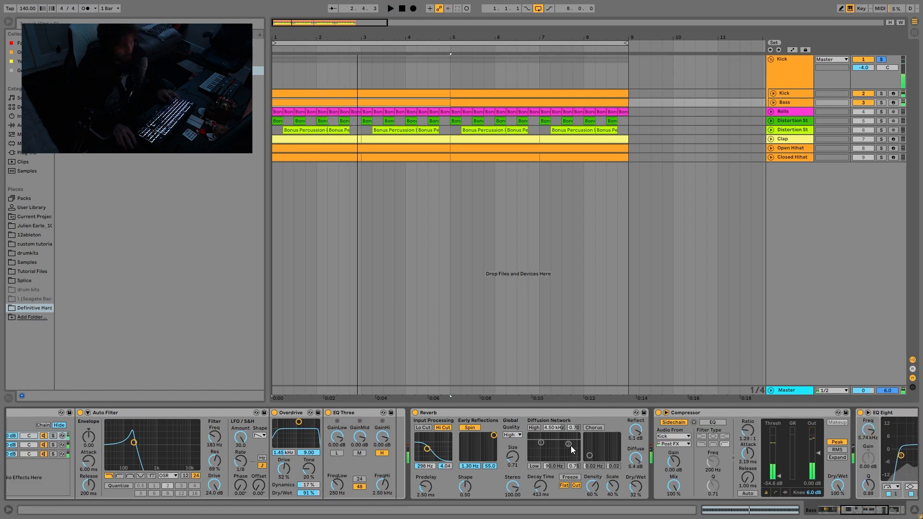
pyautogui.hscroll(3, 584, 392)
pyautogui.hscroll(1, 613, 447)
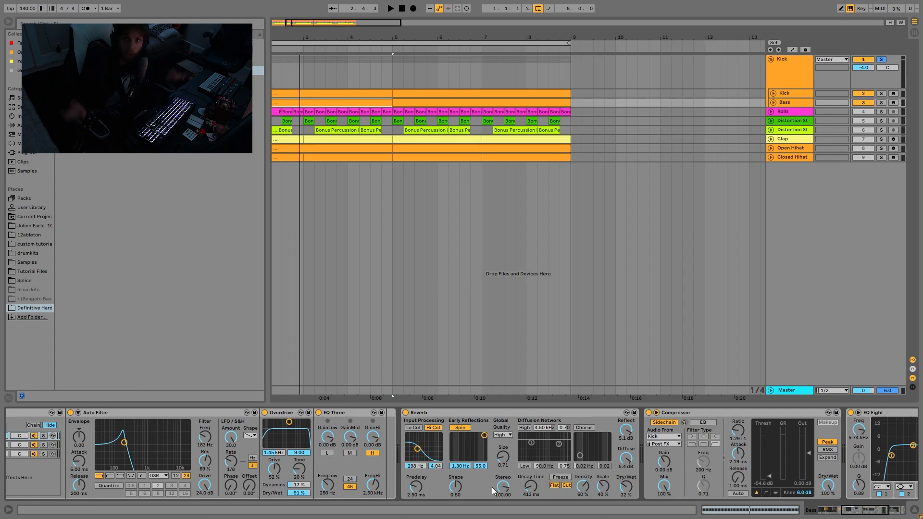
pyautogui.press('space')
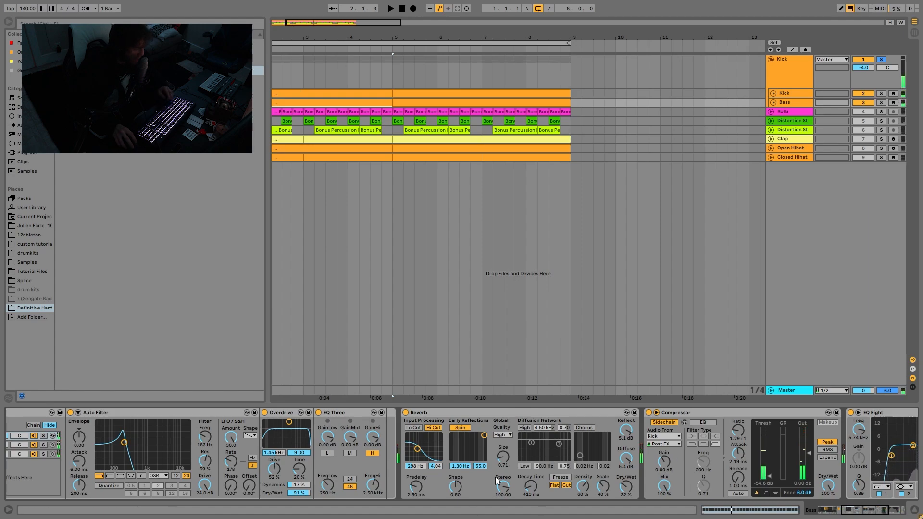
# - Compare the Kick group with the Utility at the end of the Bass track's effects switched off and back on
pyautogui.hscroll(8, 596, 465)
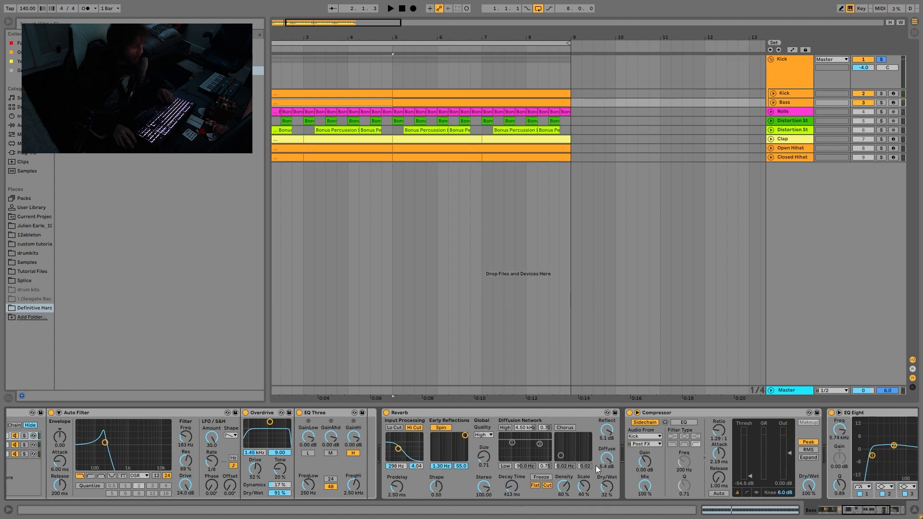
pyautogui.hscroll(4, 633, 467)
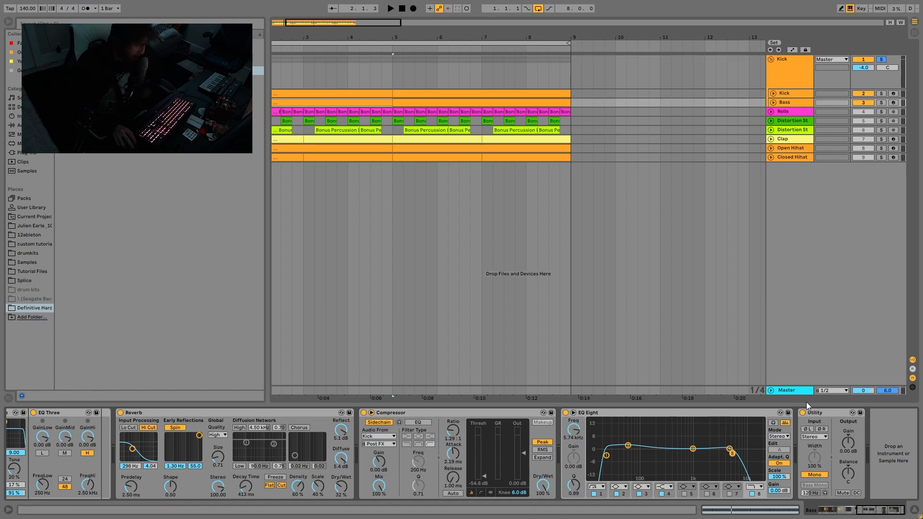
pyautogui.click(802, 414)
pyautogui.press('space')
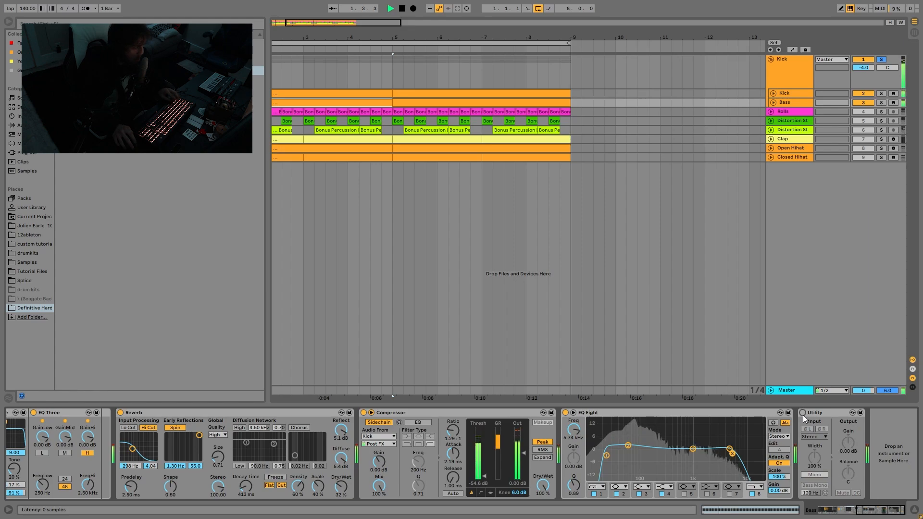
pyautogui.click(803, 414)
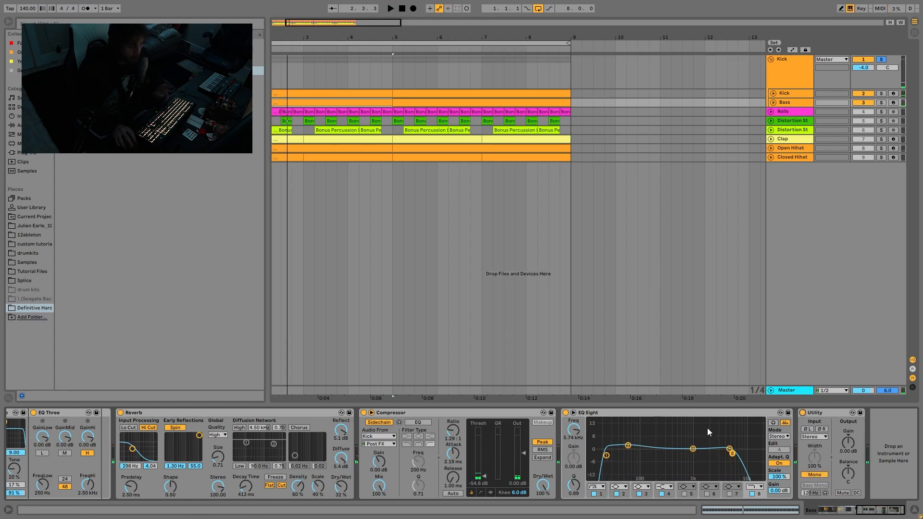
pyautogui.press('space')
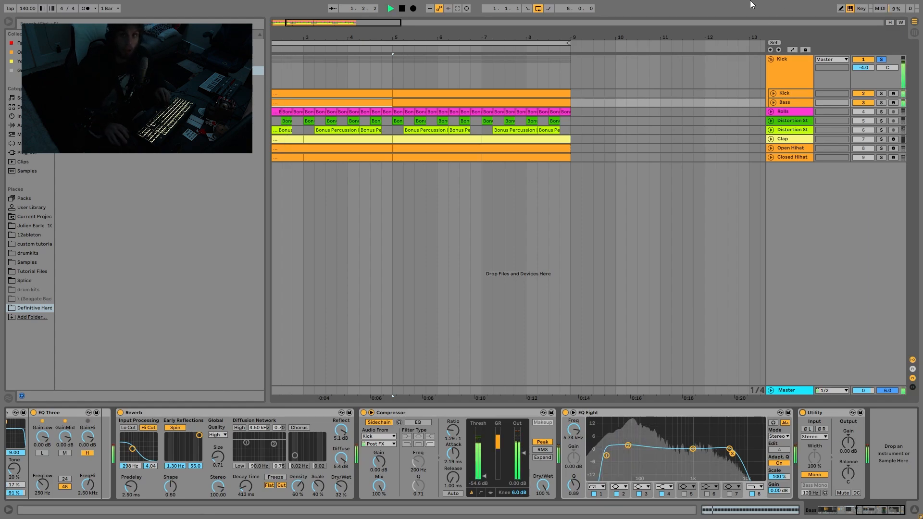
pyautogui.press('space')
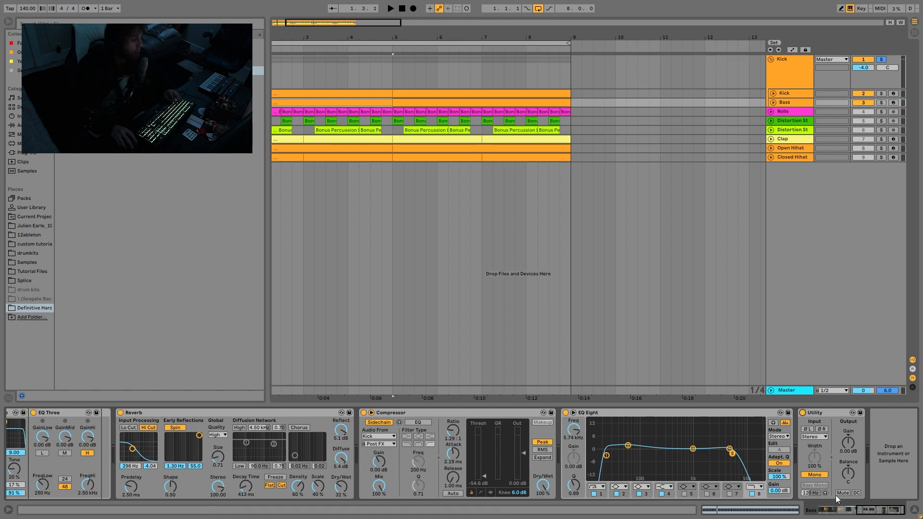
# - Inspect bands 1, 2 and 8 of the Bass track's EQ Eight one after another
pyautogui.click(606, 455)
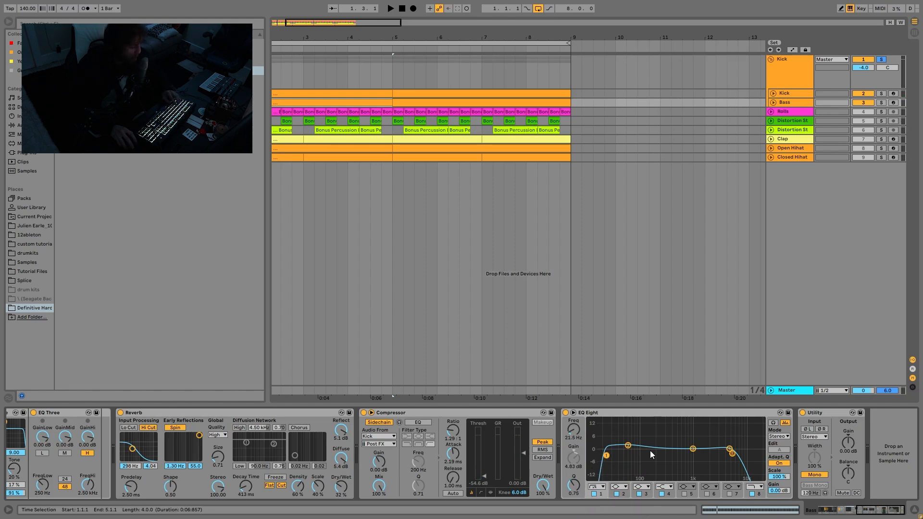
pyautogui.click(628, 446)
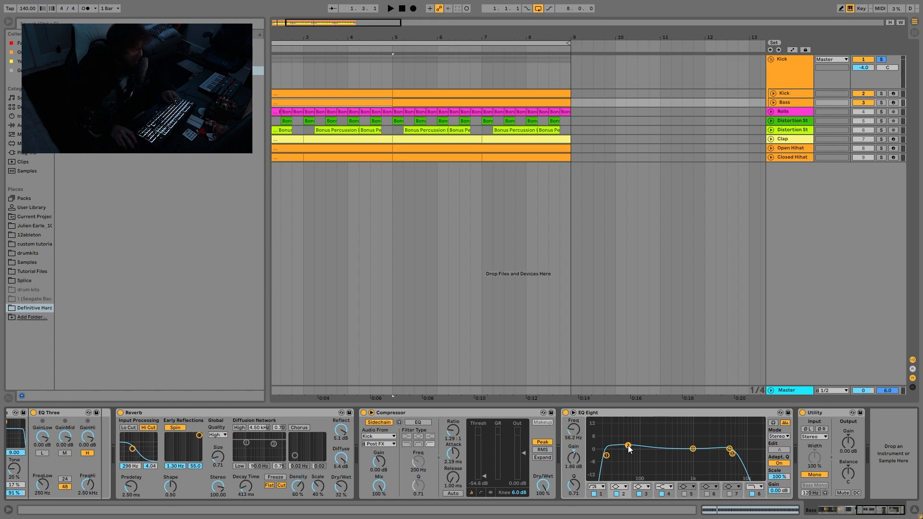
pyautogui.click(731, 455)
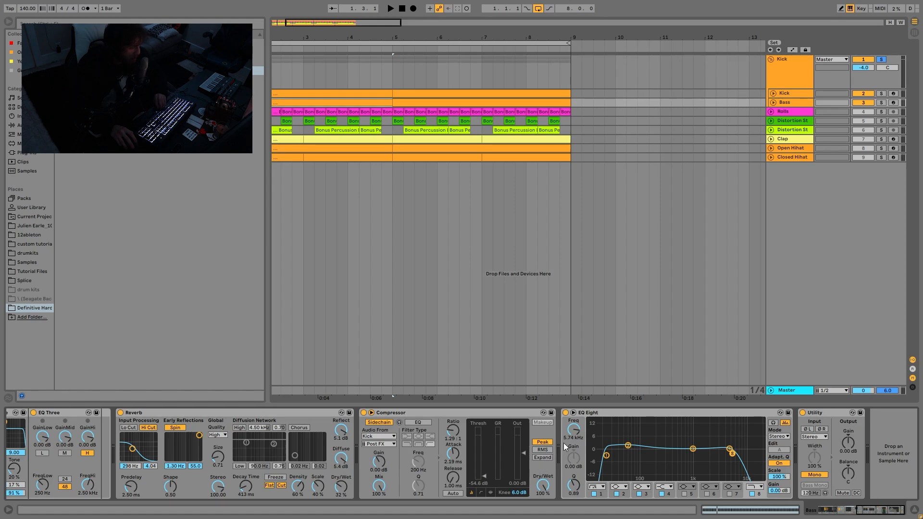
# - Sweep band 8 of the Bass track's EQ Eight between 22.0 kHz and 864 Hz during playback and set it to 2.16 kHz
pyautogui.press('space')
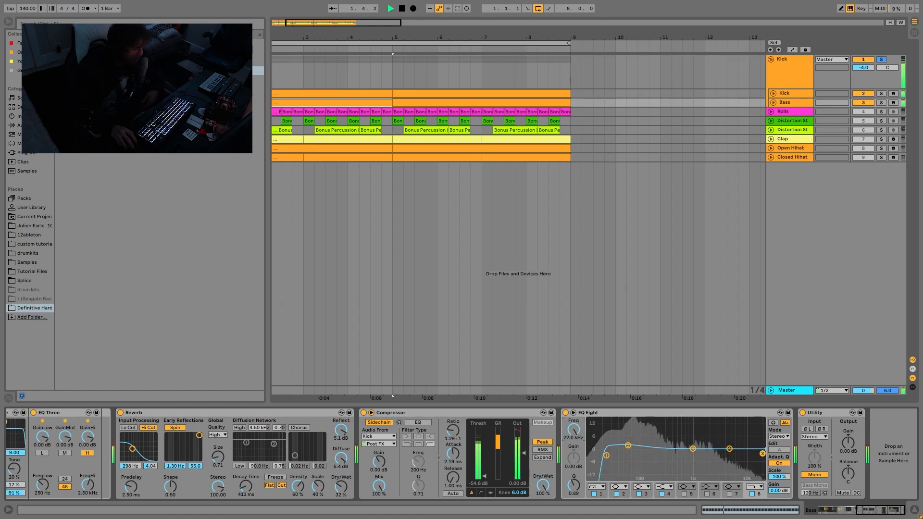
pyautogui.moveTo(762, 453); pyautogui.dragTo(689, 453)
pyautogui.press('space')
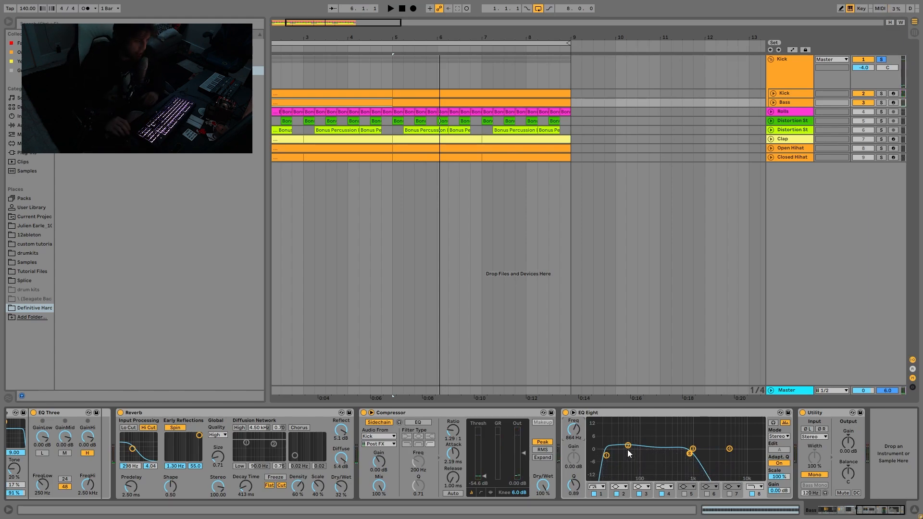
pyautogui.press('space')
pyautogui.moveTo(562, 431)
pyautogui.mouseDown()
pyautogui.moveTo(563, 457)
pyautogui.moveTo(563, 410)
pyautogui.moveTo(576, 430)
pyautogui.mouseUp()
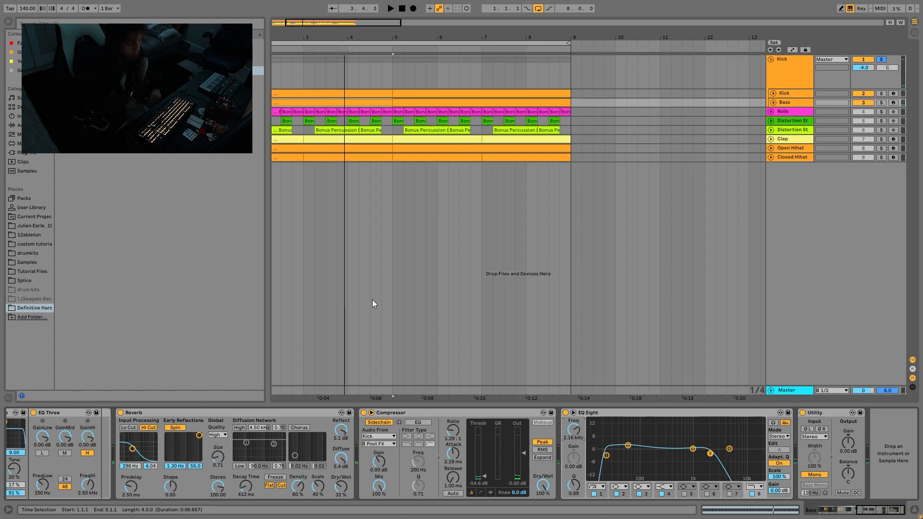
pyautogui.press('space')
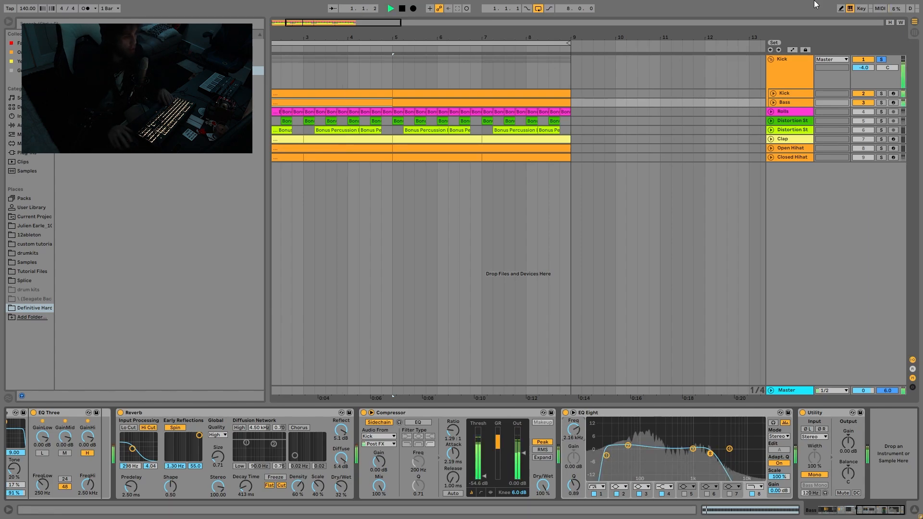
# - Show the Kick group's own Compressor and play the group with that Compressor bypassed
pyautogui.click(806, 62)
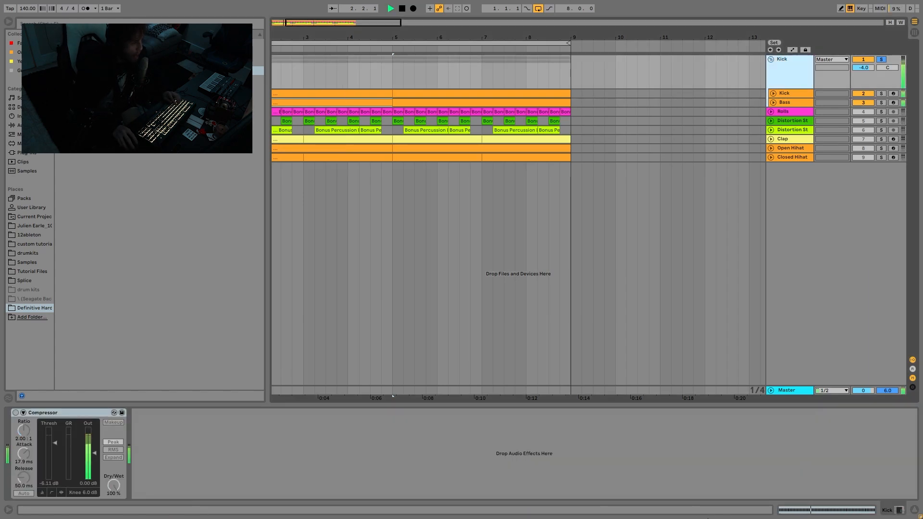
pyautogui.click(68, 413)
pyautogui.press('space')
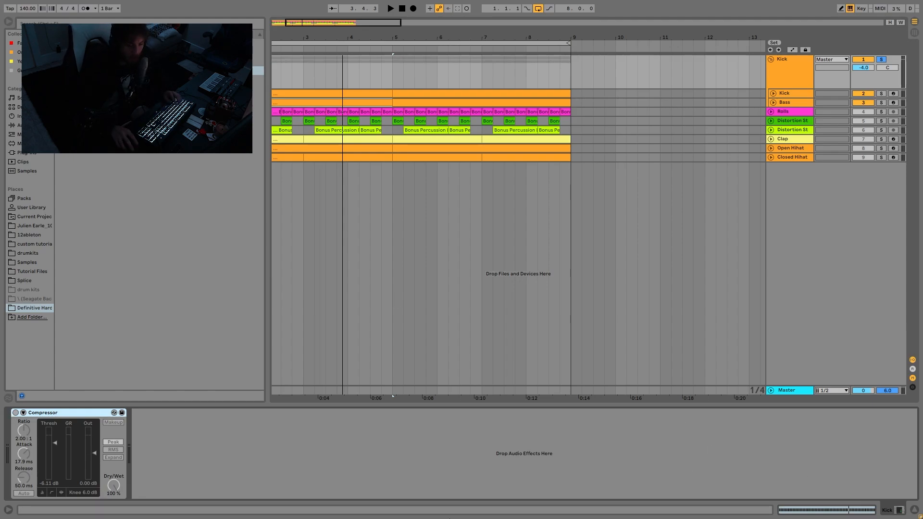
pyautogui.press('space')
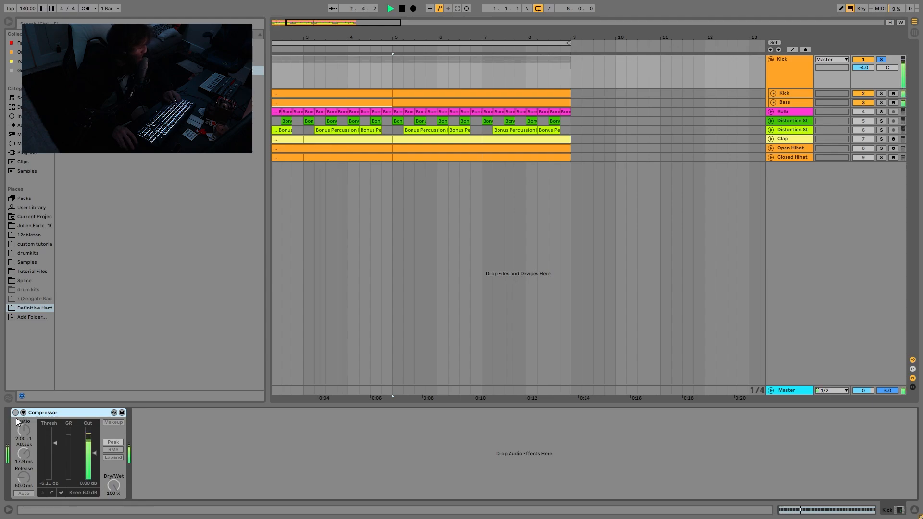
# - Switch on the Kick group's Compressor and play the group through it
pyautogui.click(15, 413)
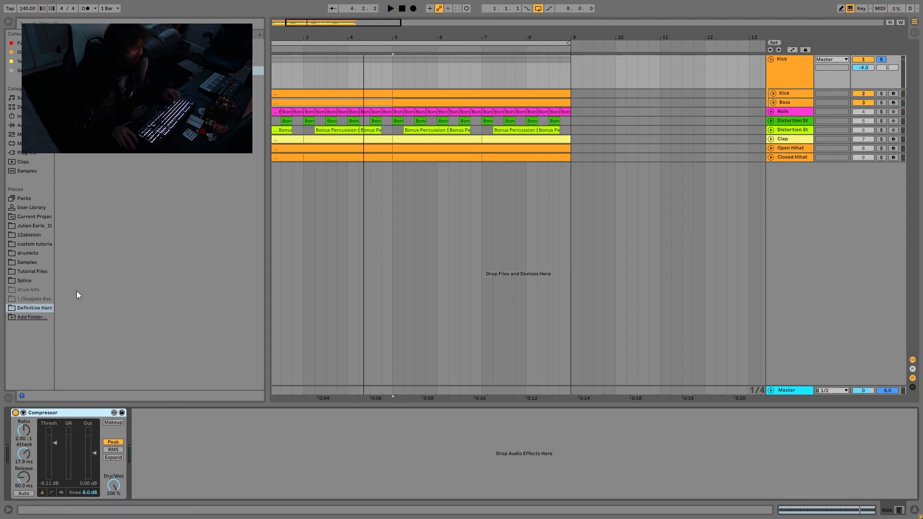
pyautogui.press('space')
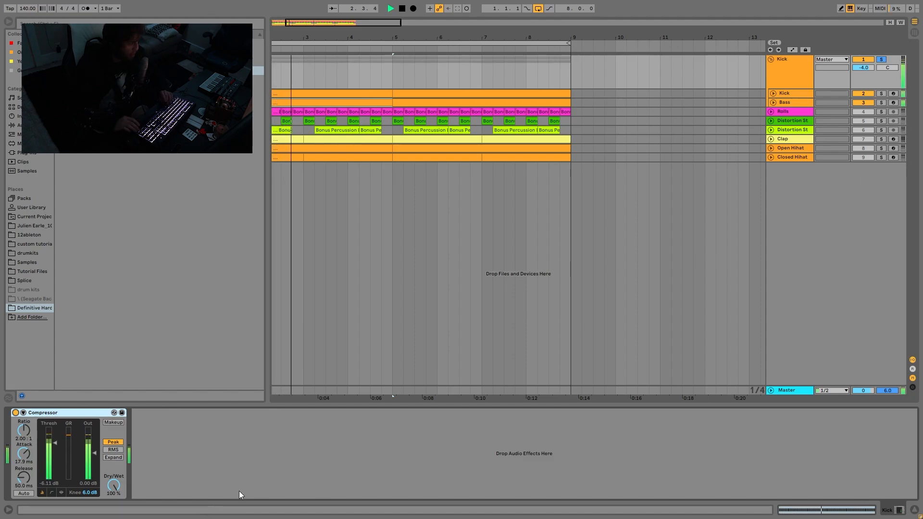
pyautogui.press('space')
pyautogui.press('space')
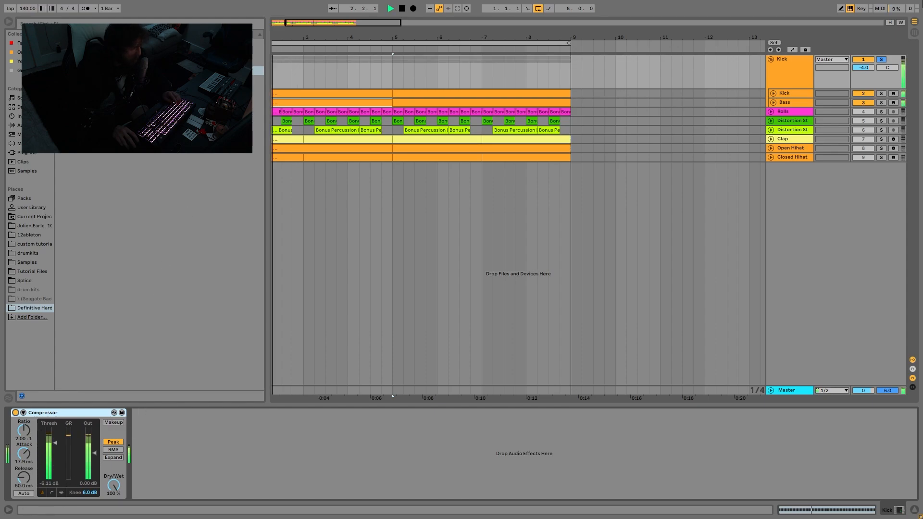
pyautogui.press('space')
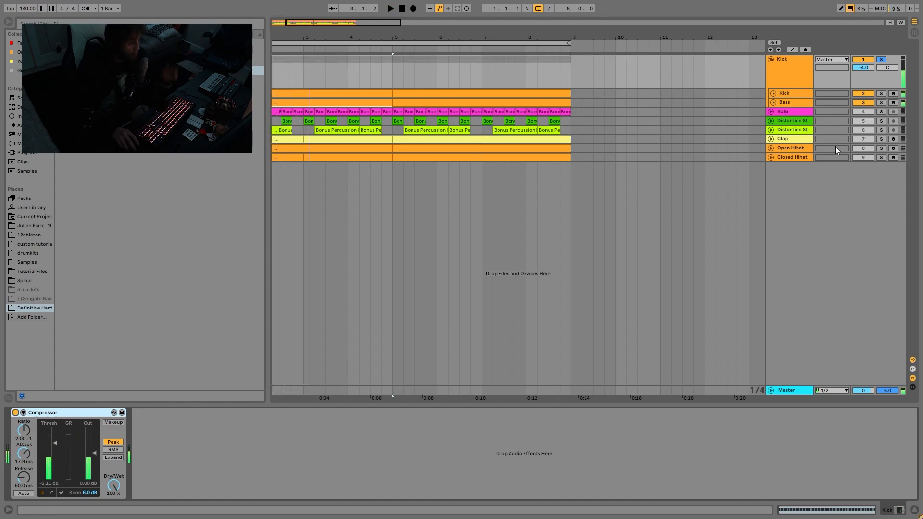
# - Solo the Rolls track and both Distortion St tracks in place of the Kick group
pyautogui.click(881, 111)
pyautogui.click(882, 130)
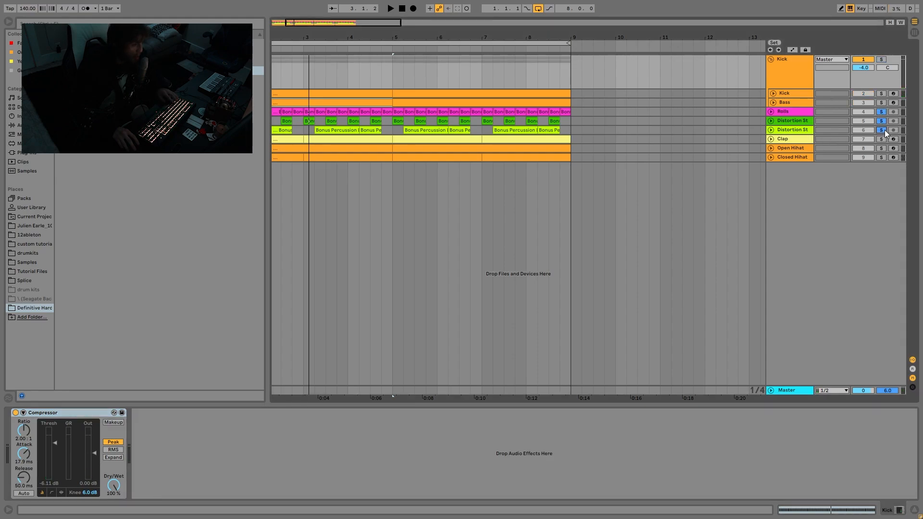
# - Play the soloed tracks and expand the Rolls track and both Distortion St tracks to show their waveforms
pyautogui.press('space')
pyautogui.click(770, 129)
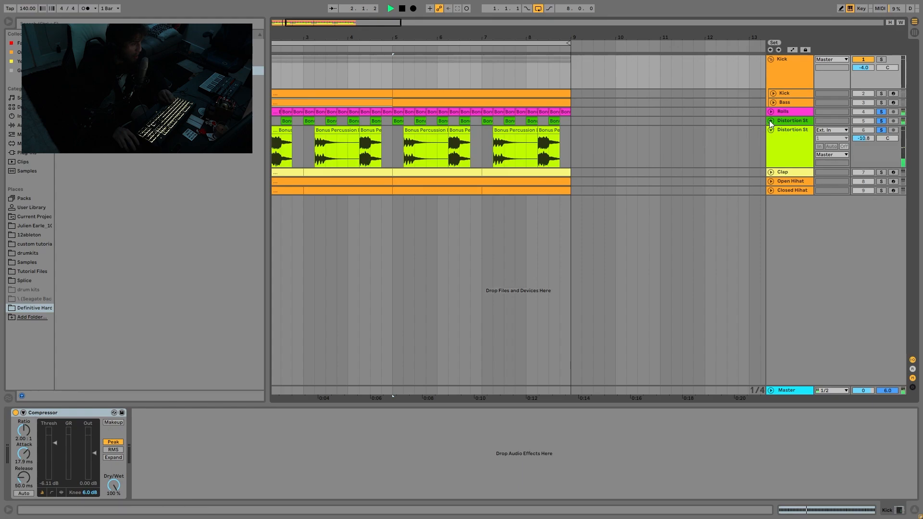
pyautogui.click(770, 121)
pyautogui.click(770, 112)
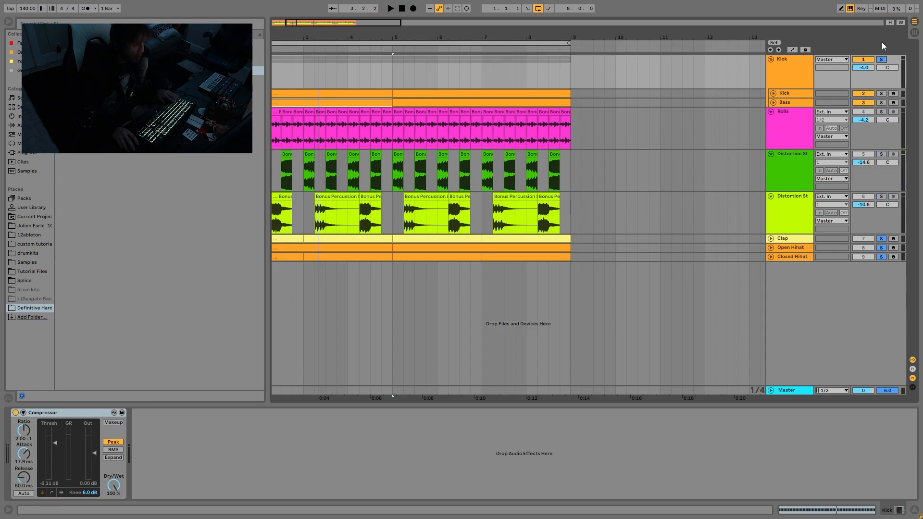
# - Audition the beat with only the Kick group, Clap, Open Hihat and Closed Hihat soloed, leaving out the rolls and distortion
pyautogui.press('space')
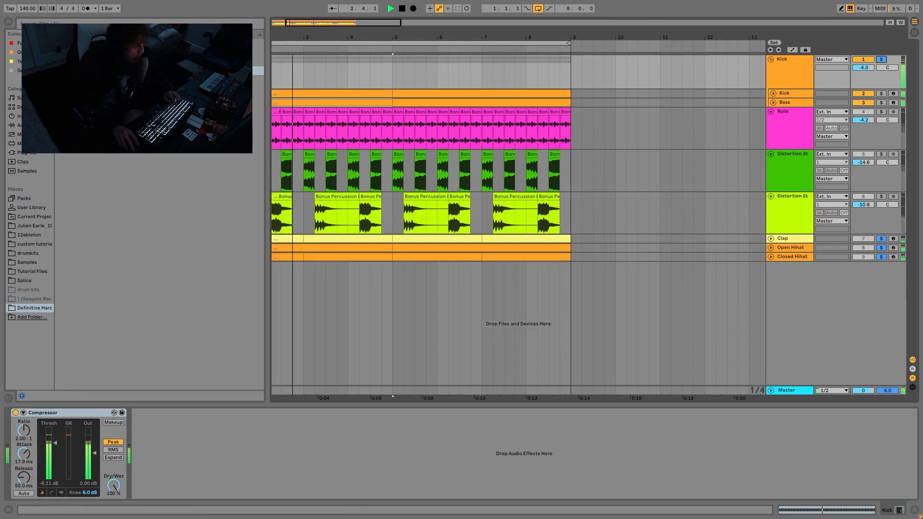
pyautogui.press('space')
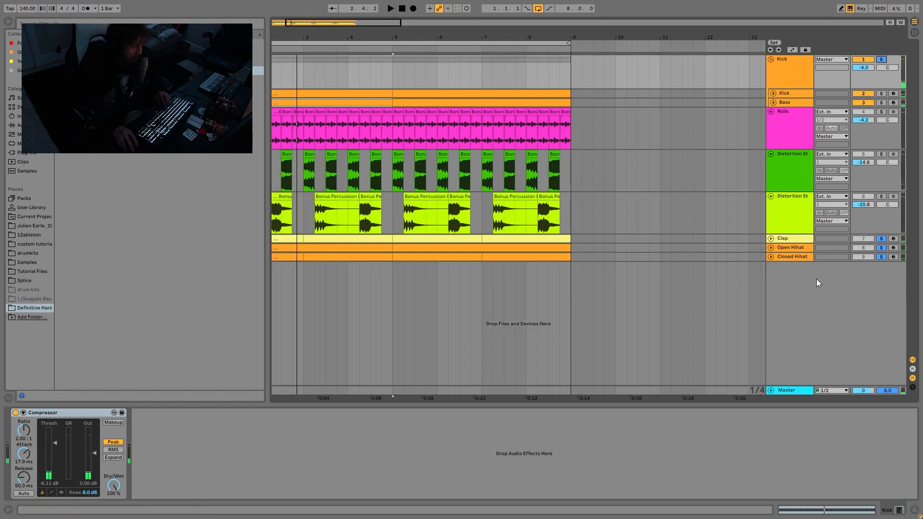
pyautogui.press('space')
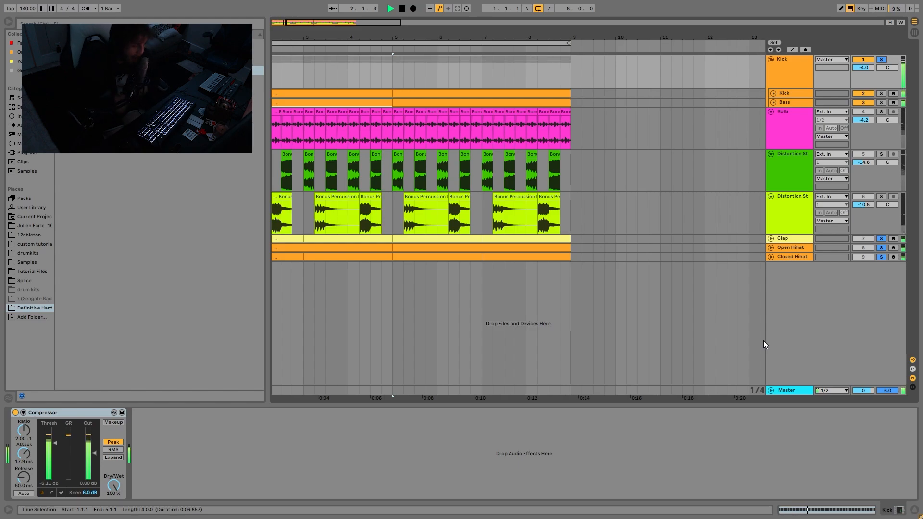
pyautogui.press('space')
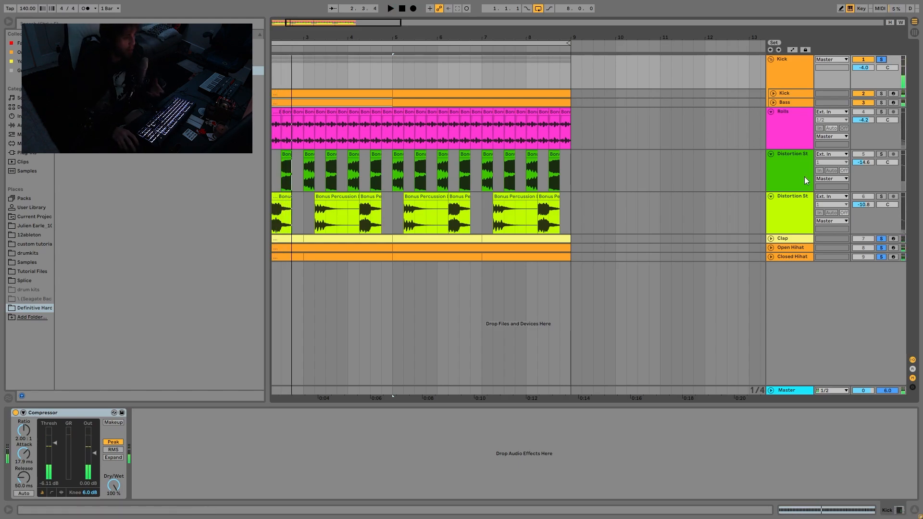
pyautogui.press('space')
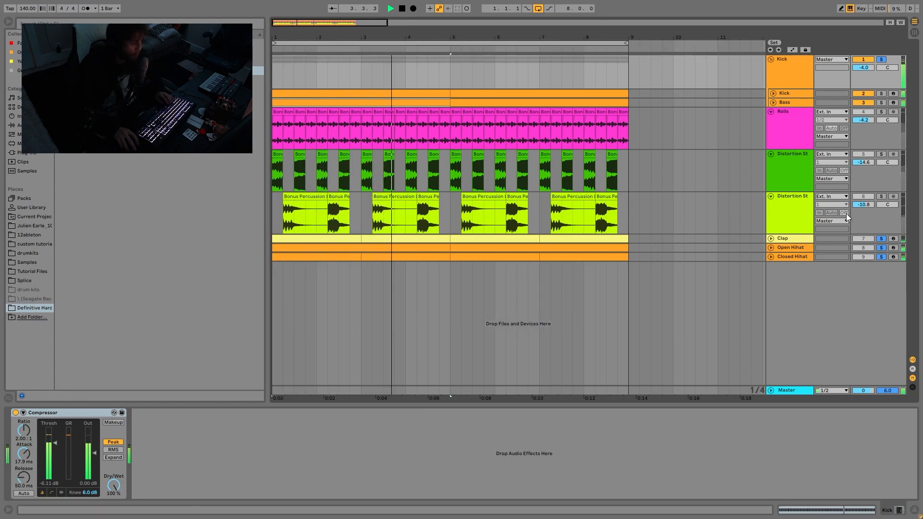
pyautogui.press('space')
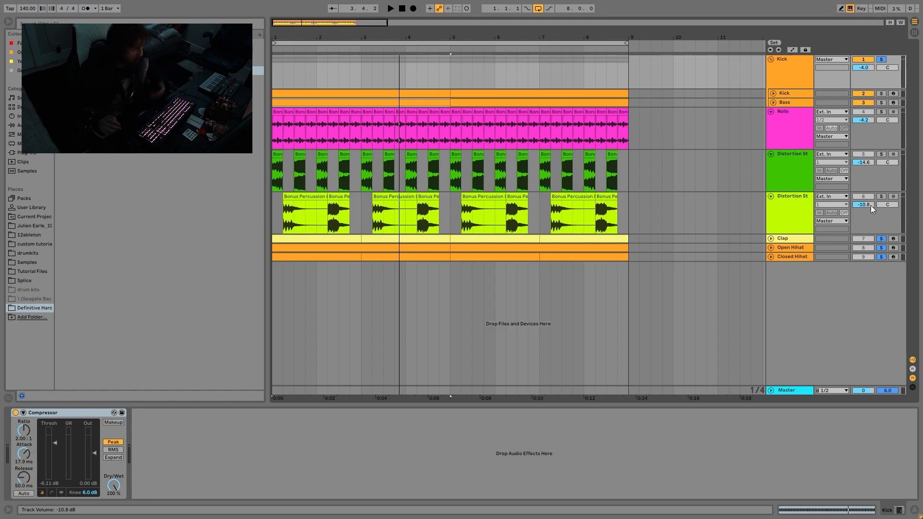
pyautogui.press('space')
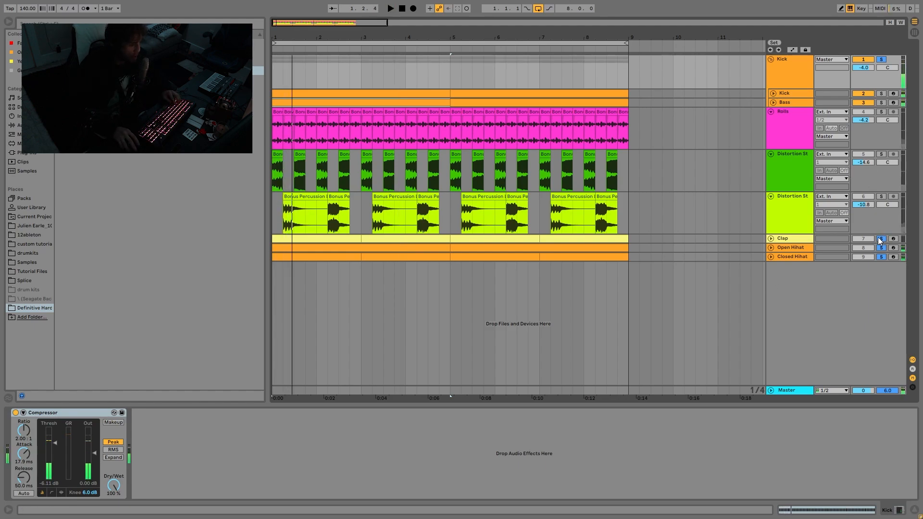
# - Clear all solos during playback to hear the full beat and show the Rolls track's devices
pyautogui.click(879, 238)
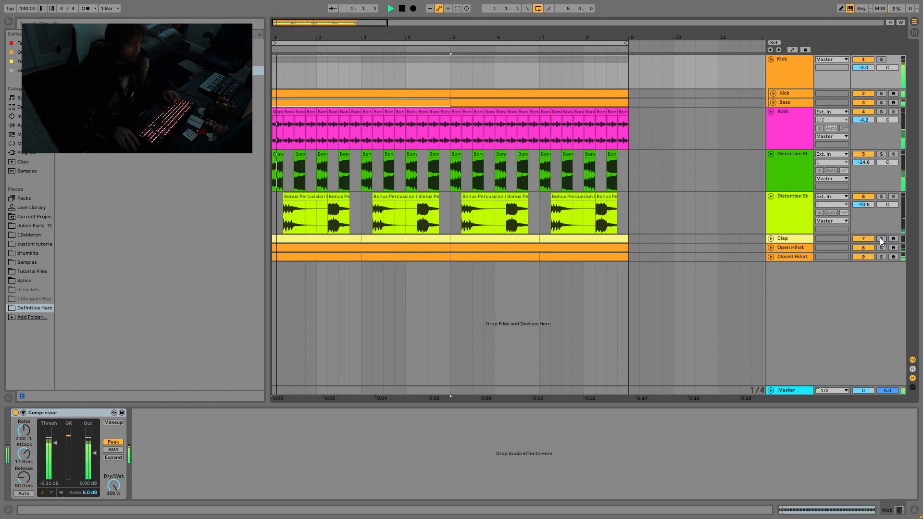
pyautogui.click(777, 145)
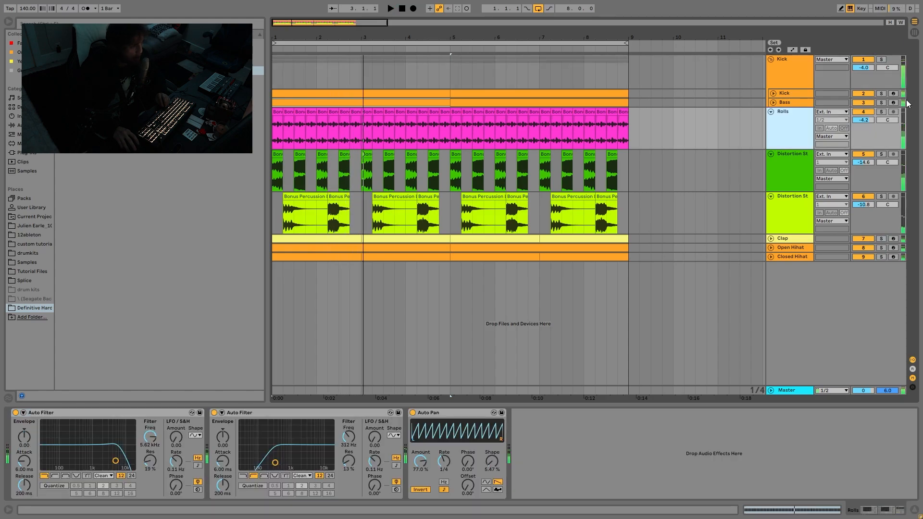
# - Solo the Rolls track and add both Distortion St tracks to the solo one by one during playback
pyautogui.click(881, 111)
pyautogui.press('space')
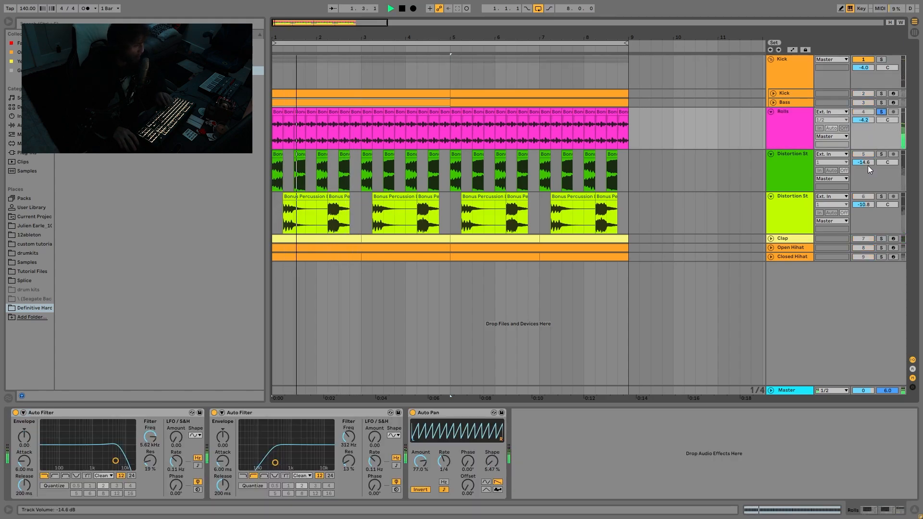
pyautogui.click(881, 154)
pyautogui.click(881, 196)
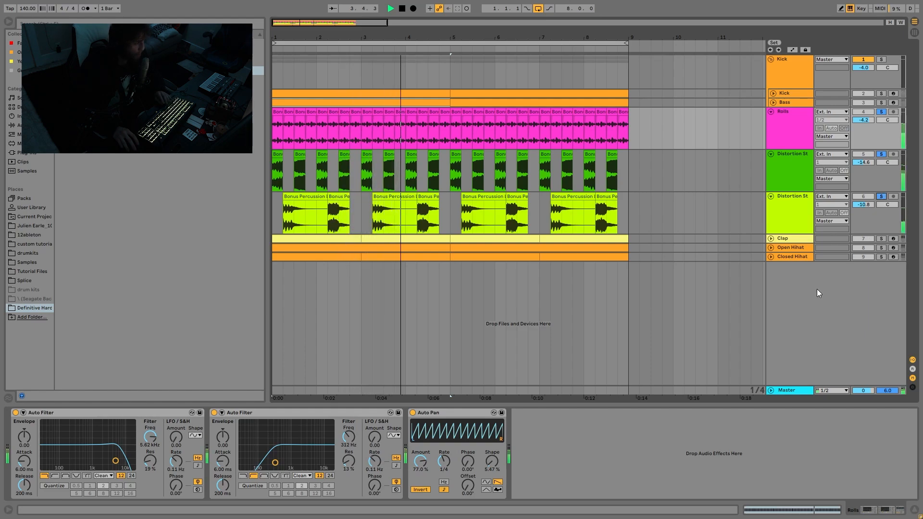
# - Unsolo both Distortion St tracks and play the Rolls track on its own
pyautogui.click(883, 197)
pyautogui.click(883, 155)
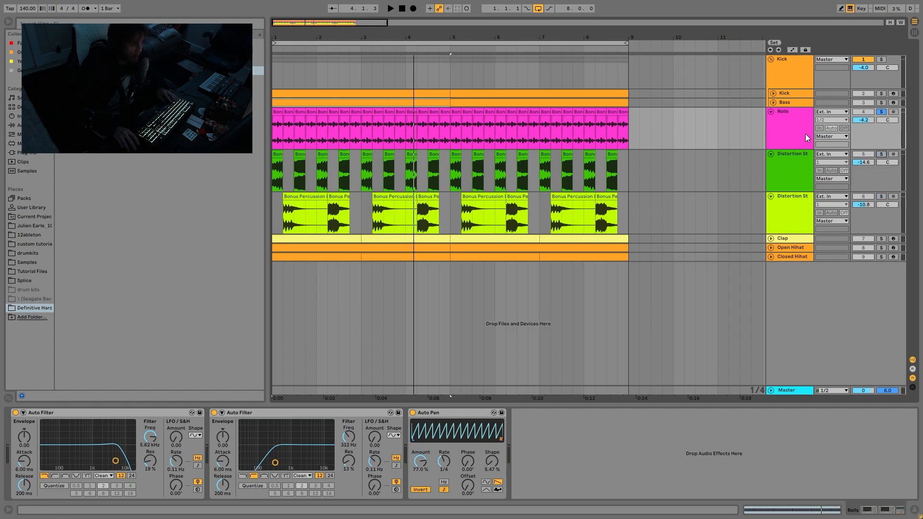
pyautogui.click(804, 133)
pyautogui.press('space')
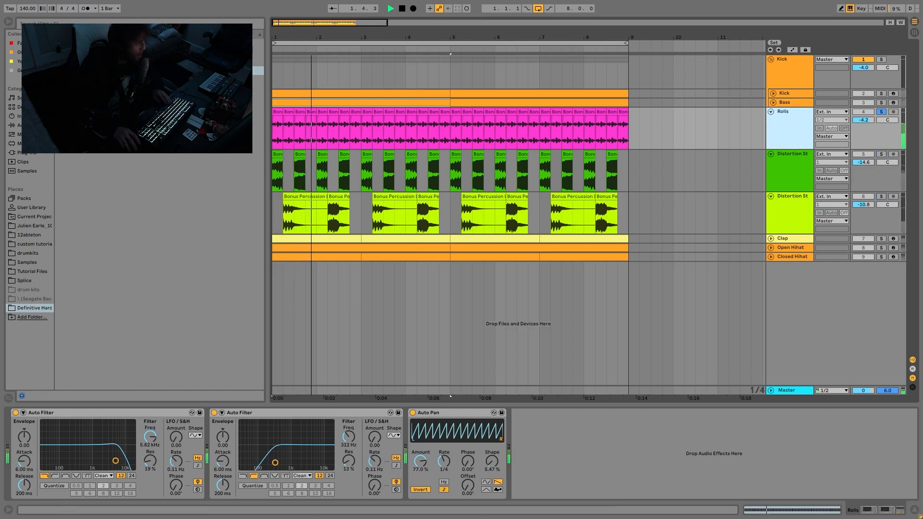
# - Reveal the sample of the first clip on the Rolls track in the browser
pyautogui.moveTo(273, 36); pyautogui.dragTo(273, 110)
pyautogui.press('space')
pyautogui.click(360, 111)
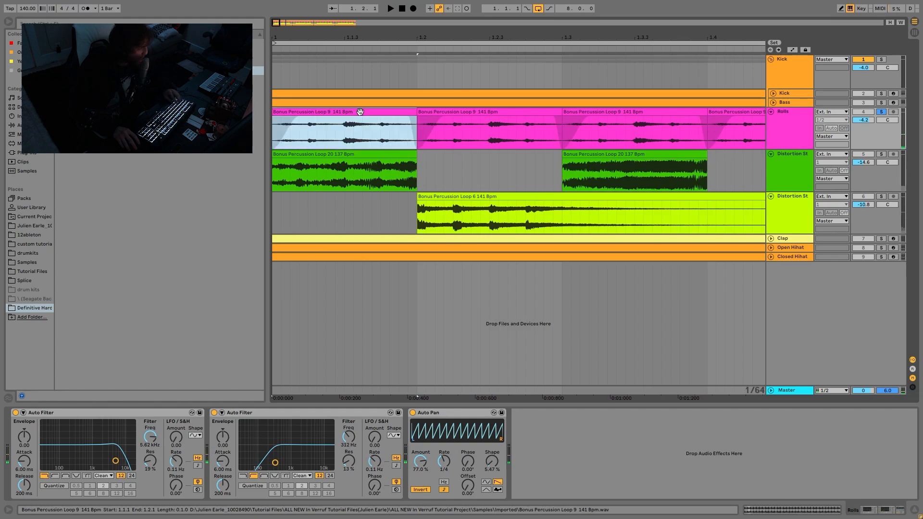
pyautogui.rightClick(360, 111)
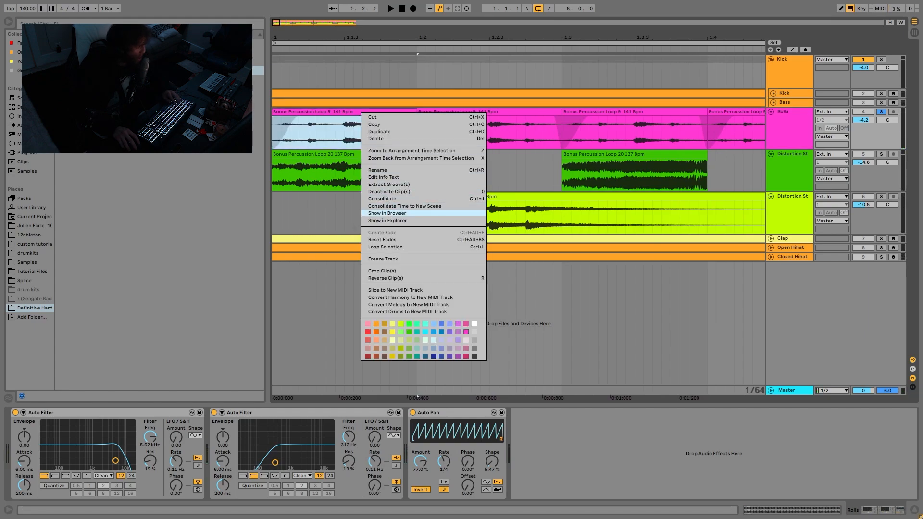
pyautogui.click(306, 132)
pyautogui.rightClick(339, 109)
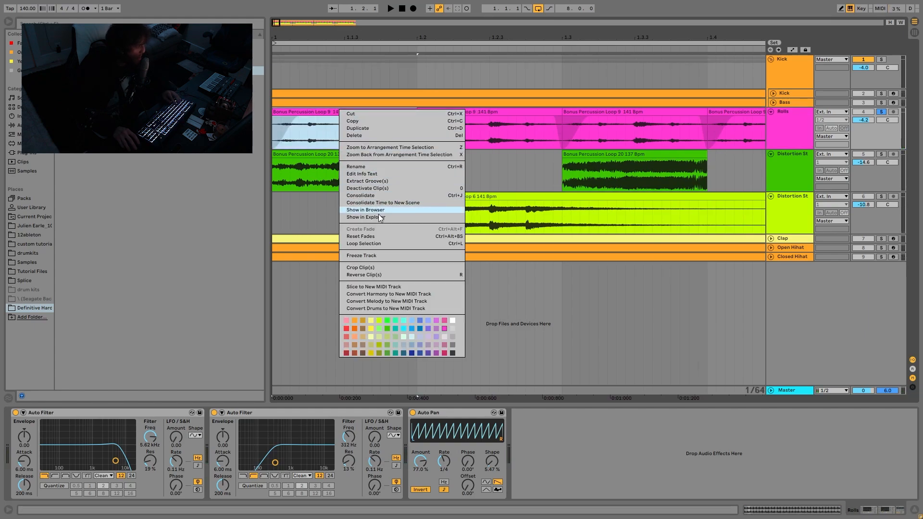
pyautogui.click(366, 210)
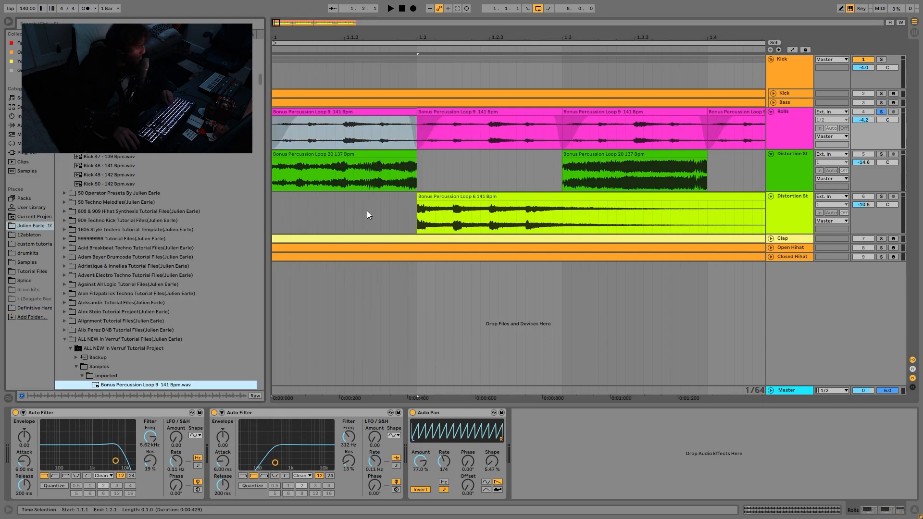
pyautogui.click(123, 385)
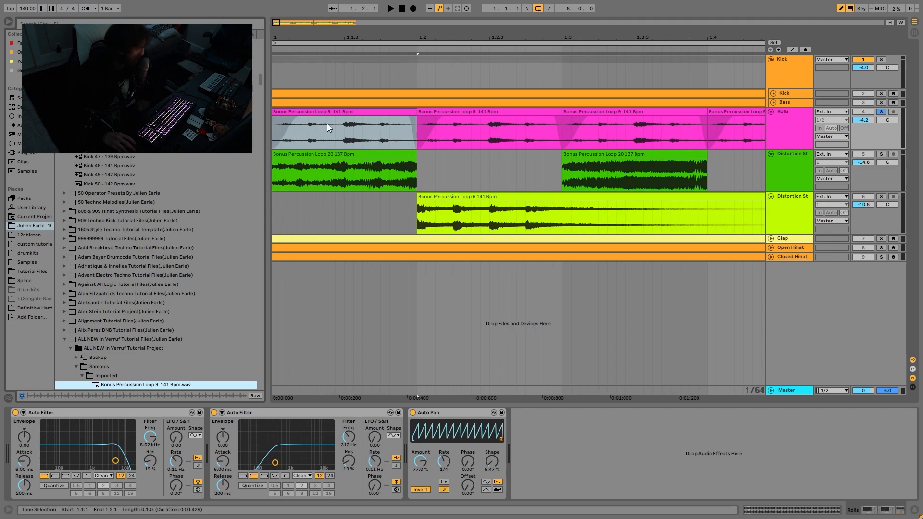
# - Play the Rolls track and open the sample settings of its first Bonus Percussion Loop 9 clip
pyautogui.click(380, 110)
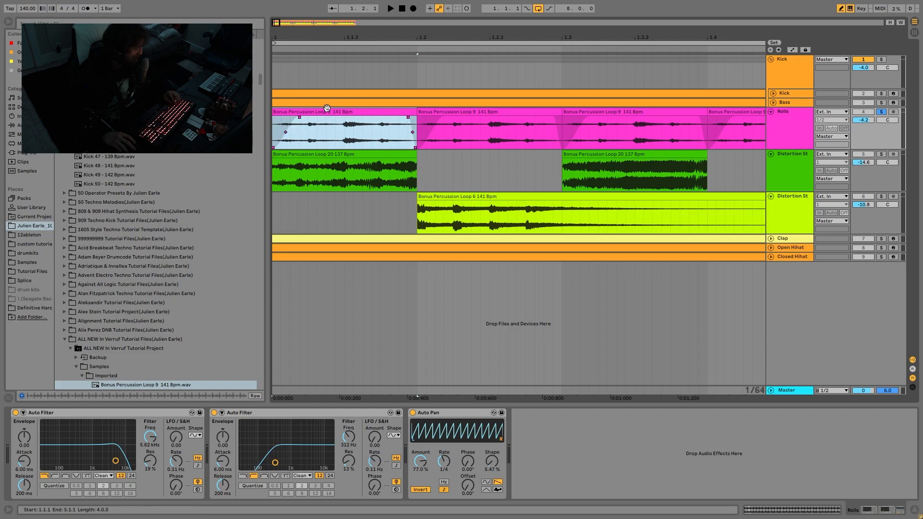
pyautogui.press('space')
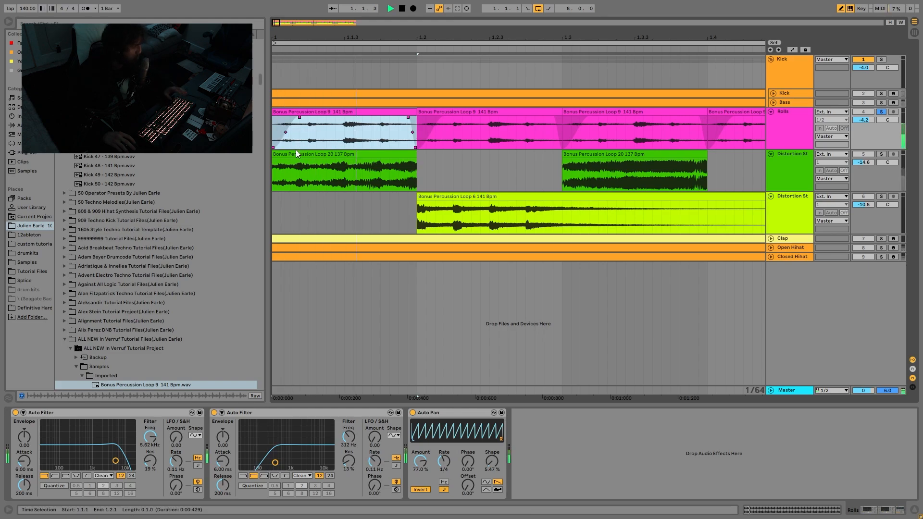
pyautogui.doubleClick(413, 110)
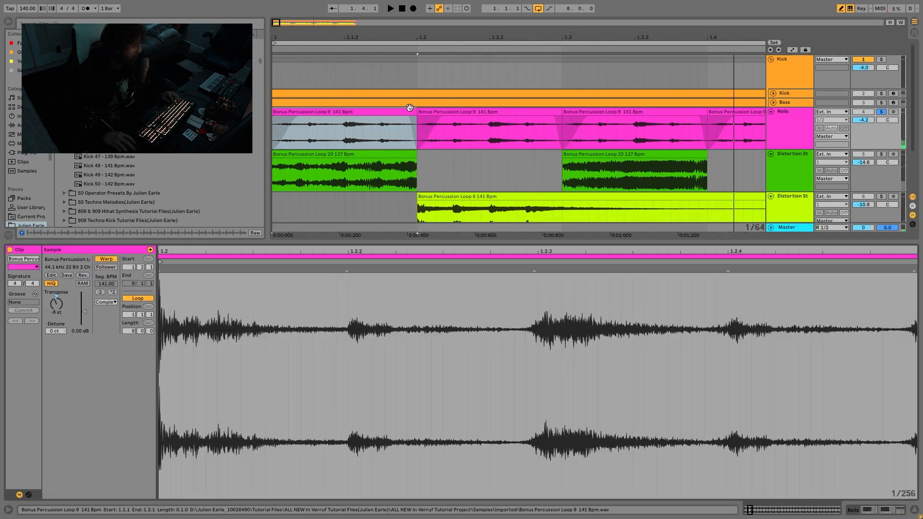
# - Show the Rolls track's two Auto Filters and Auto Pan again and play the track through them
pyautogui.click(784, 117)
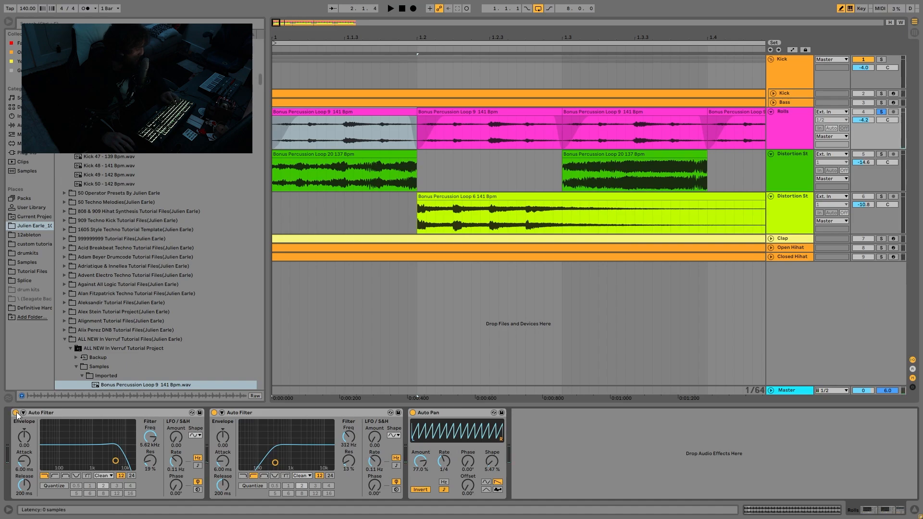
pyautogui.press('space')
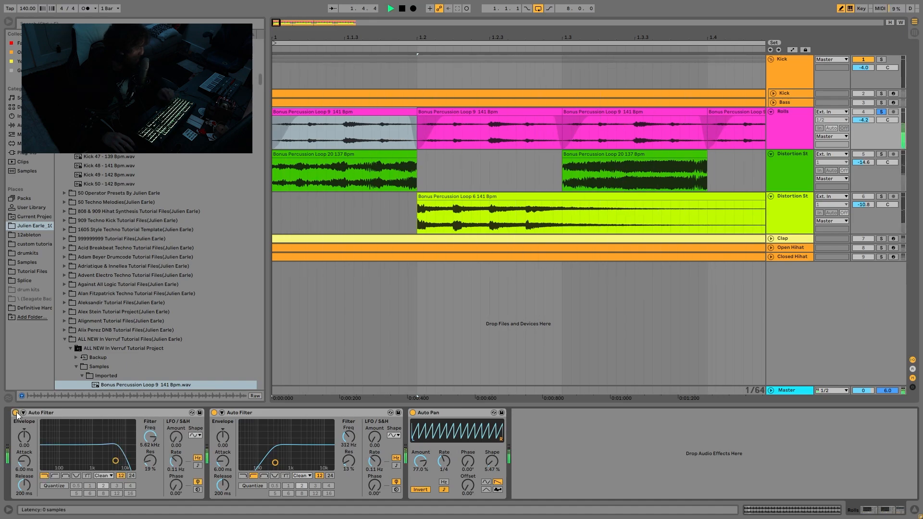
pyautogui.press('space')
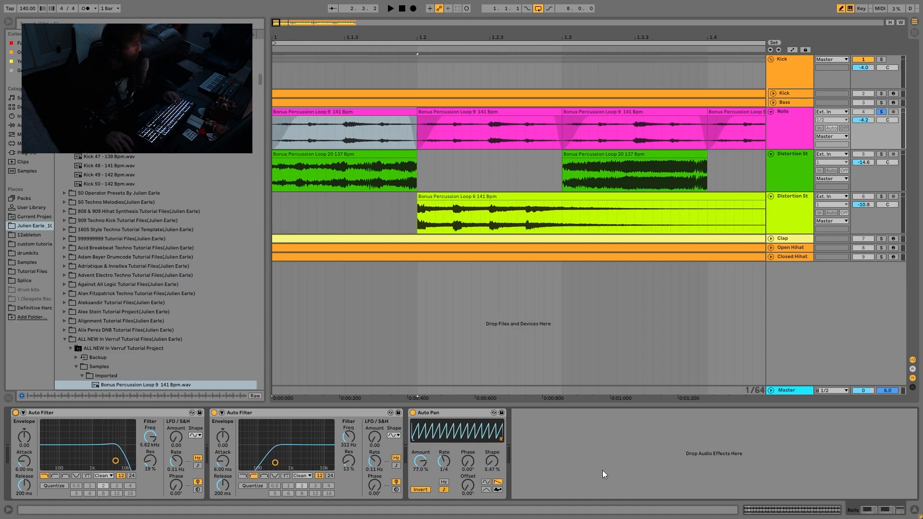
# - Solo the Kick group alongside the Rolls track and audition them together across the whole loop
pyautogui.click(881, 59)
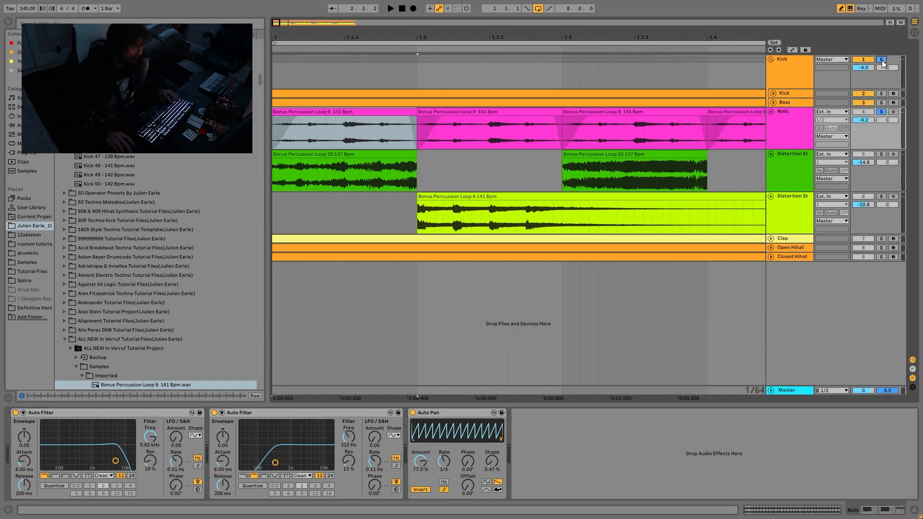
pyautogui.press('space')
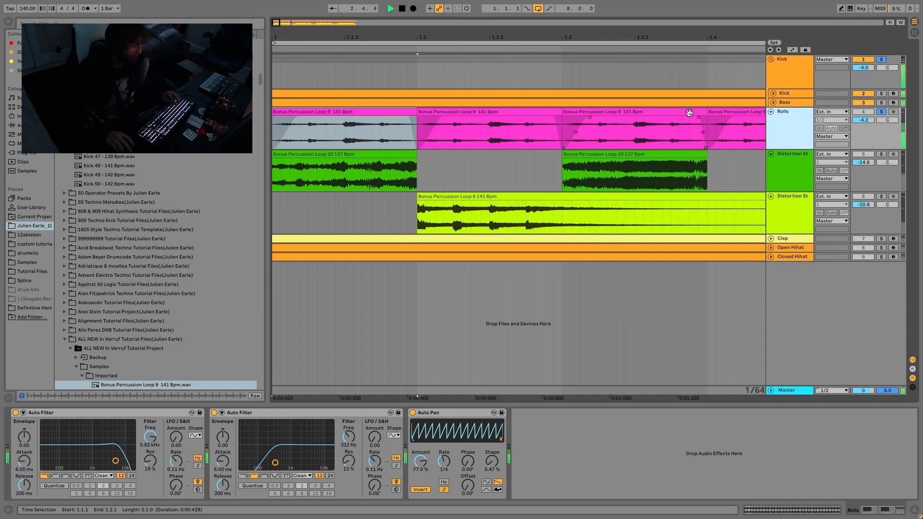
pyautogui.doubleClick(340, 24)
pyautogui.press('space')
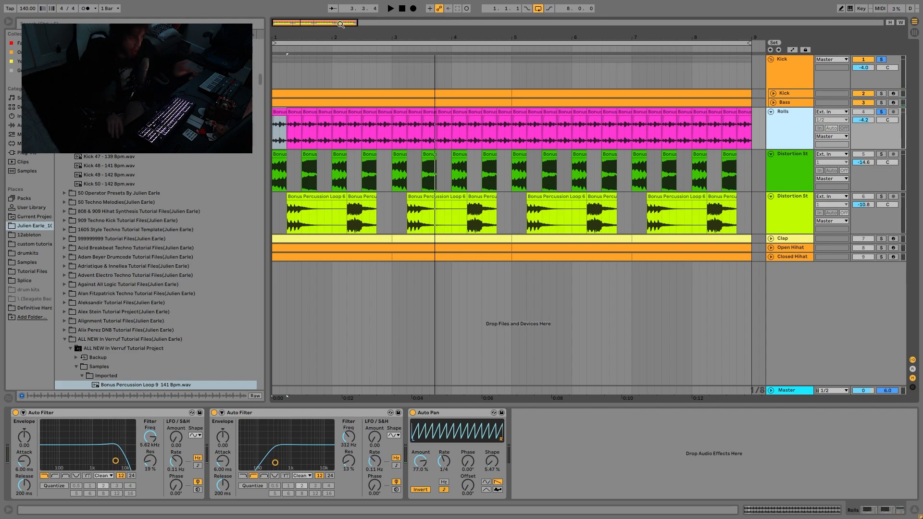
pyautogui.press('space')
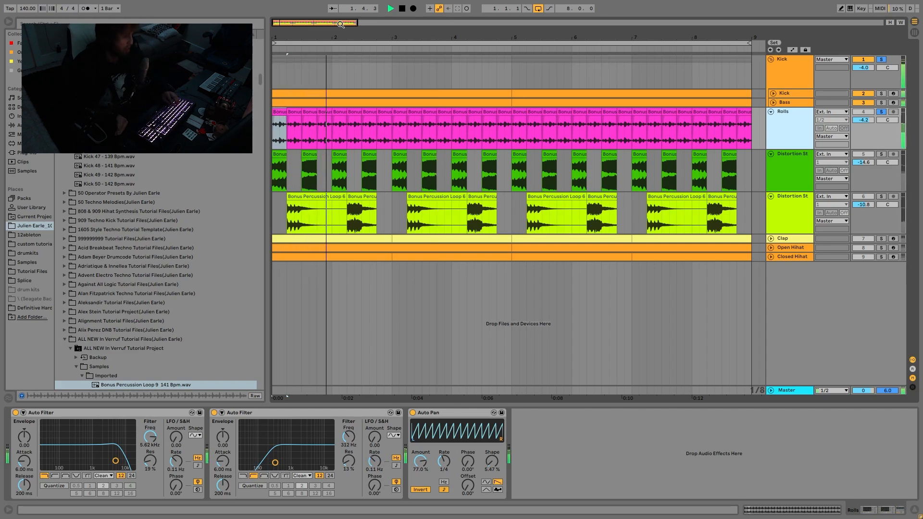
pyautogui.press('space')
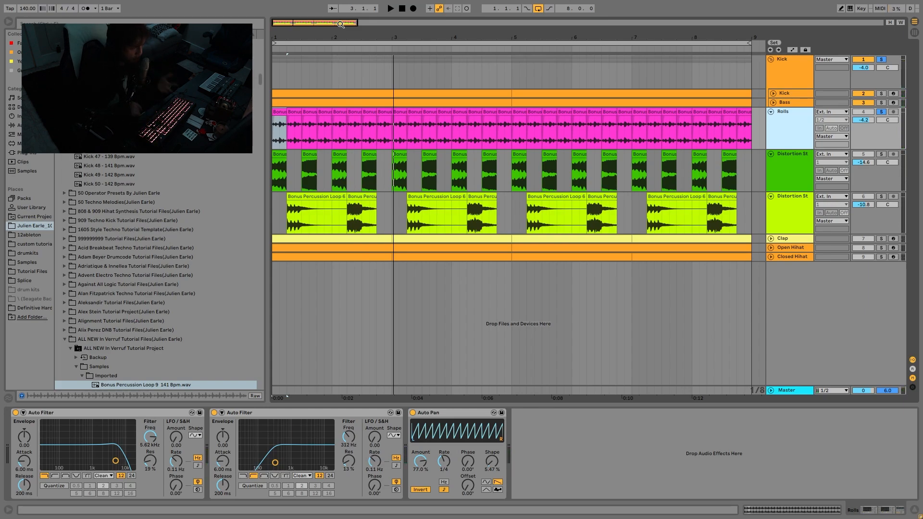
# - Unsolo the Kick group and play the Rolls track alone, focused on the clips of its first bar
pyautogui.click(880, 59)
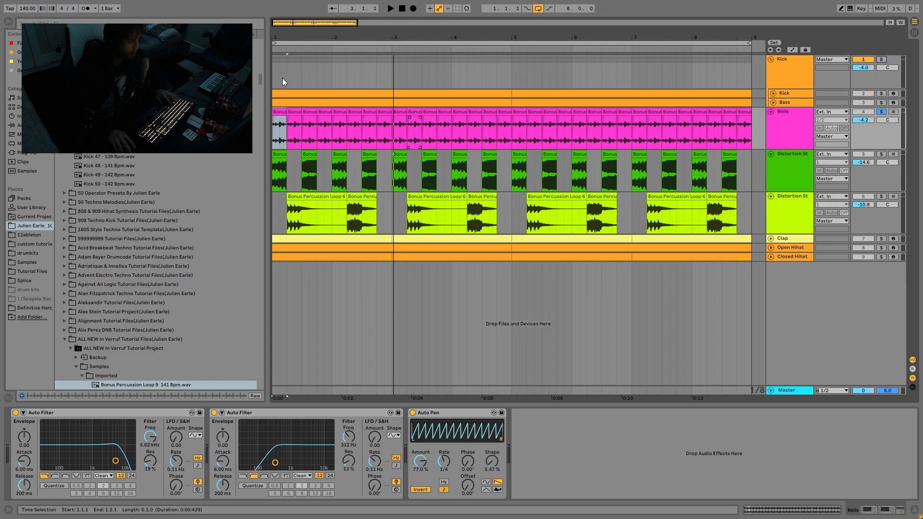
pyautogui.moveTo(275, 27); pyautogui.dragTo(275, 82)
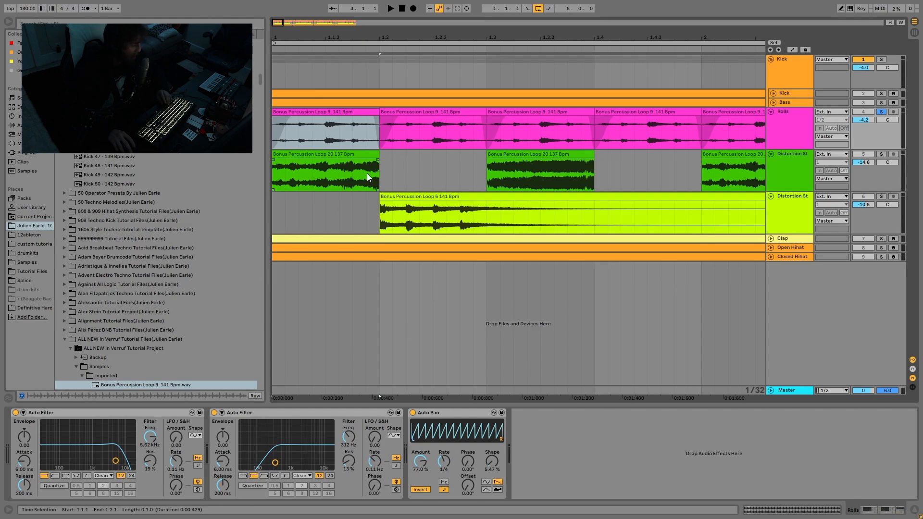
pyautogui.press('space')
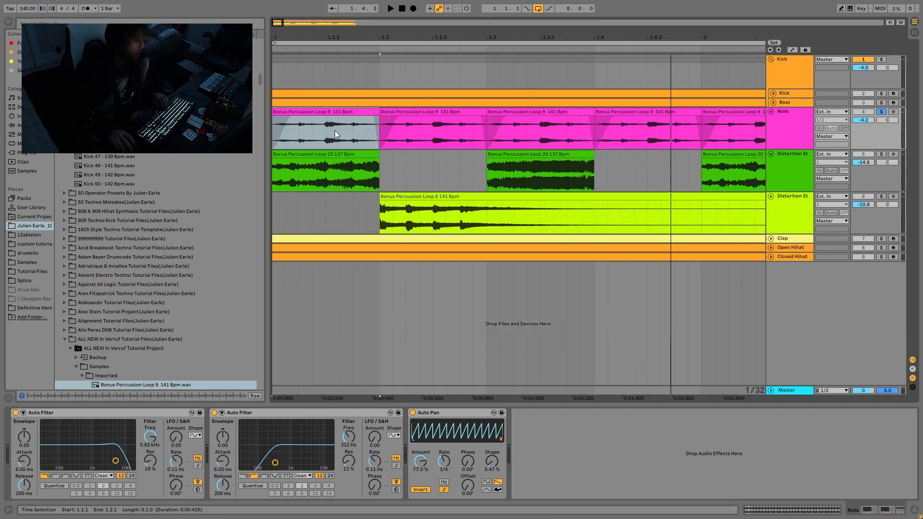
pyautogui.press('space')
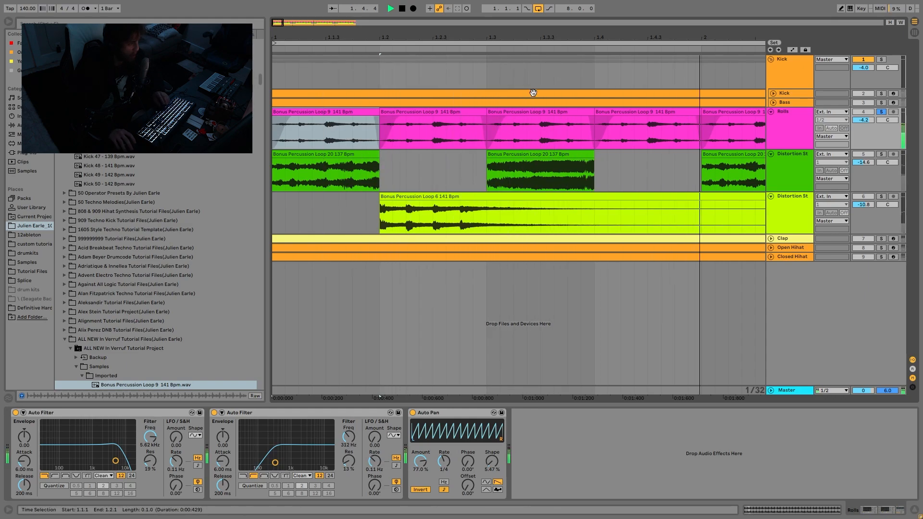
# - Solo both Distortion Stab tracks alongside the Rolls track and play them together, with the arrangement shown across several bars
pyautogui.press('space')
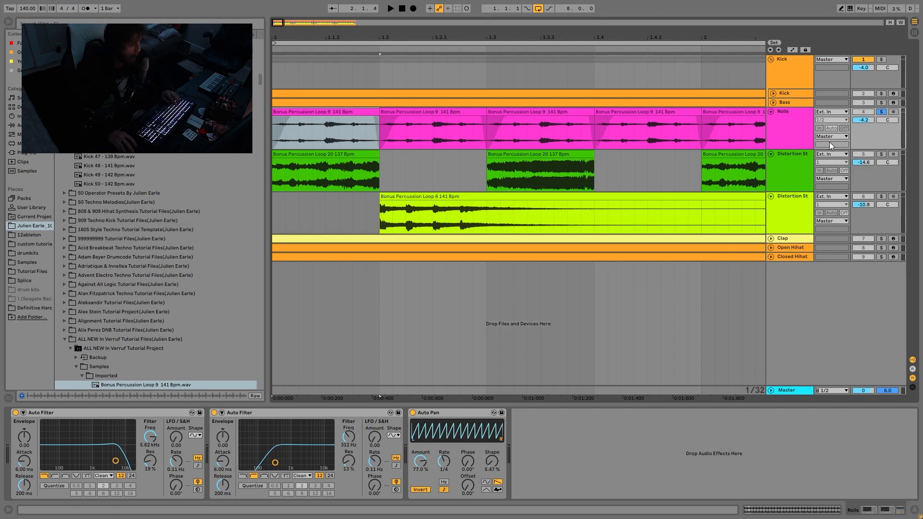
pyautogui.click(790, 183)
pyautogui.click(800, 221)
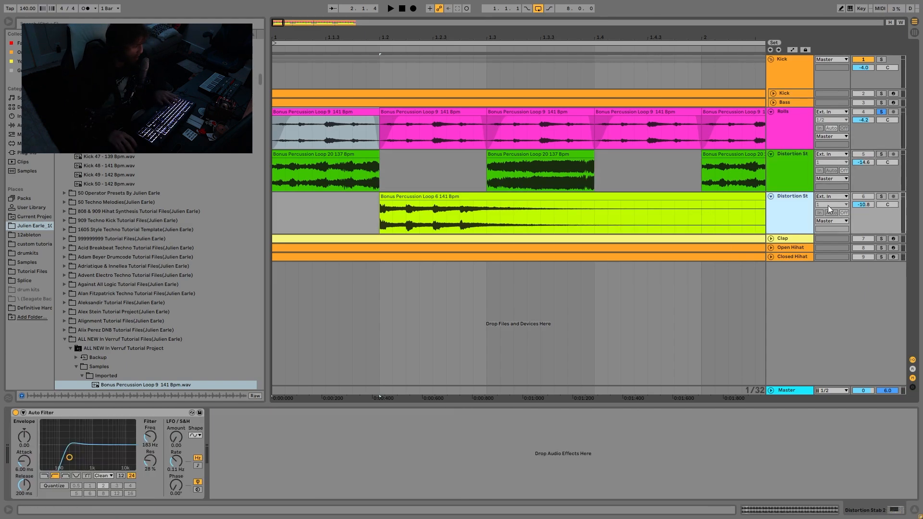
pyautogui.keyDown('ctrl'); pyautogui.click(881, 196); pyautogui.keyUp('ctrl')
pyautogui.keyDown('ctrl'); pyautogui.click(881, 154); pyautogui.keyUp('ctrl')
pyautogui.press('space')
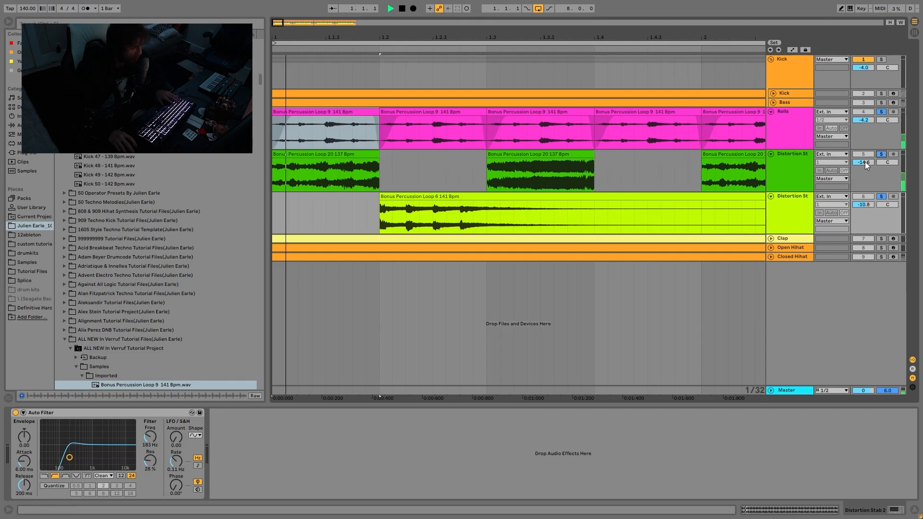
pyautogui.moveTo(476, 34); pyautogui.dragTo(474, 11)
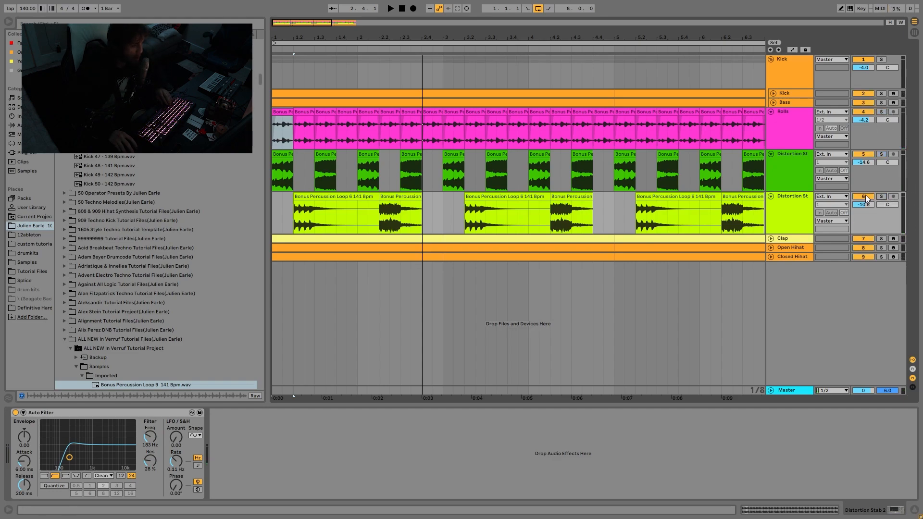
# - Play the full beat while muting and unmuting the two Distortion Stab tracks to compare it with and without them
pyautogui.press('space')
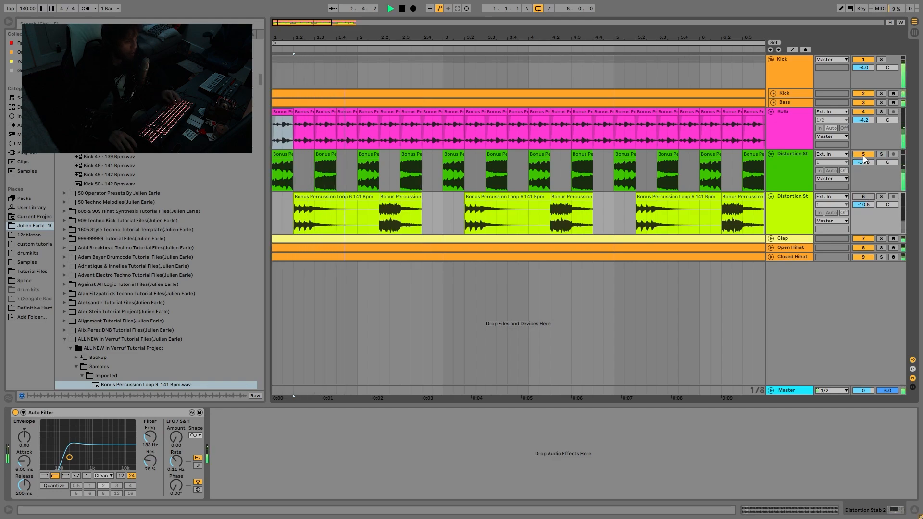
pyautogui.click(863, 196)
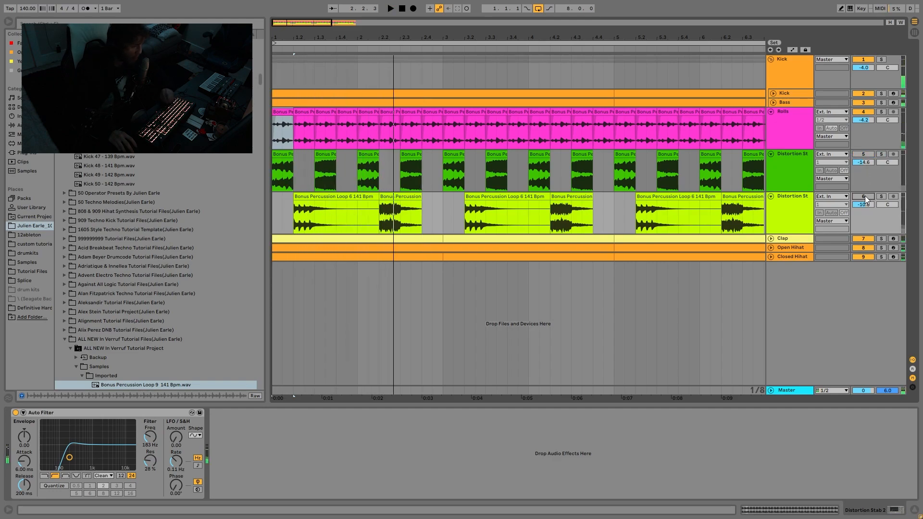
pyautogui.press('space')
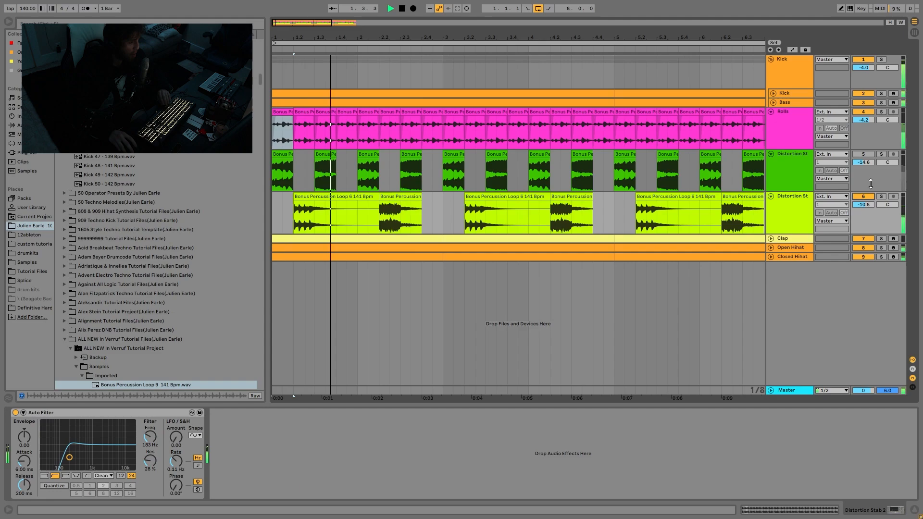
pyautogui.press('space')
pyautogui.click(863, 154)
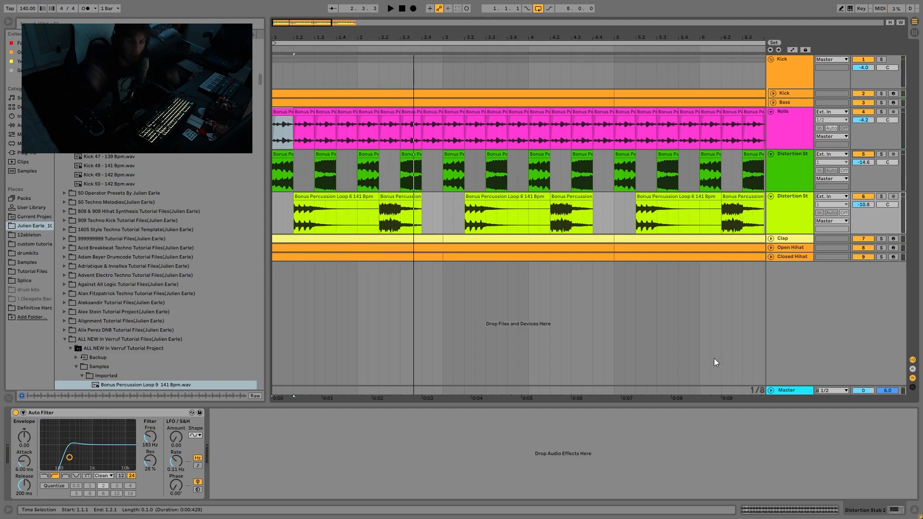
pyautogui.press('space')
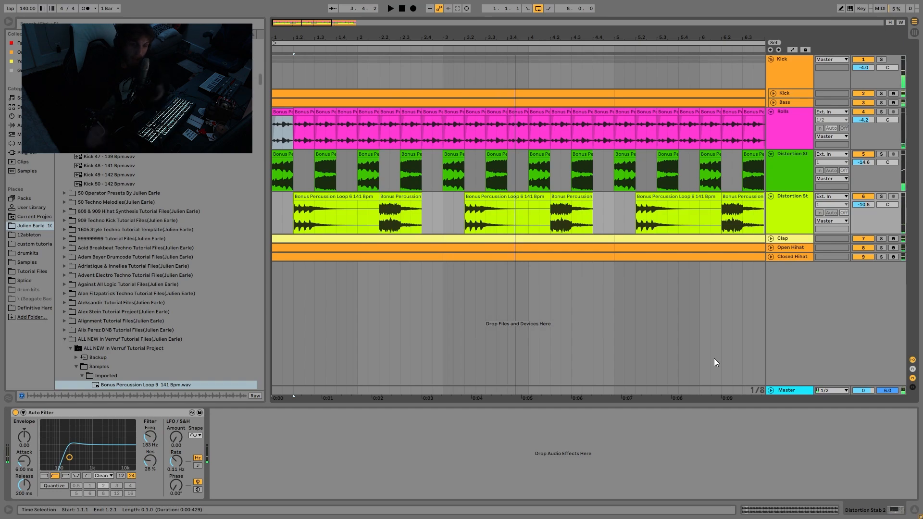
# - Show the upper Distortion Stab track's Echo and Auto Filter, and audition only the Kick group and Rolls track together
pyautogui.click(804, 153)
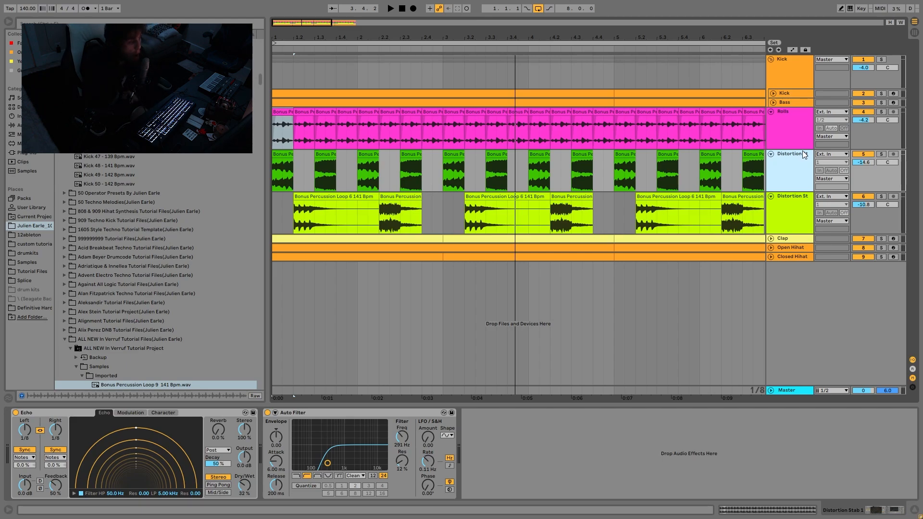
pyautogui.click(880, 60)
pyautogui.click(880, 112)
pyautogui.press('space')
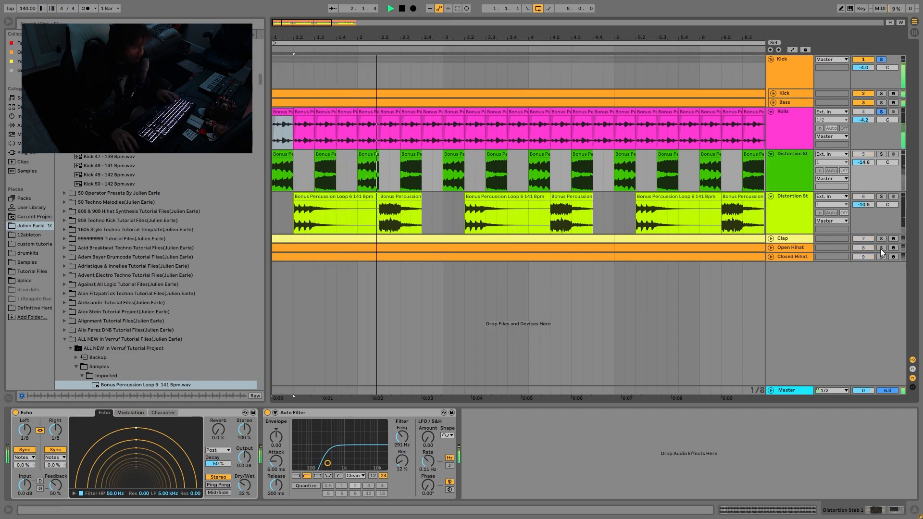
pyautogui.press('space')
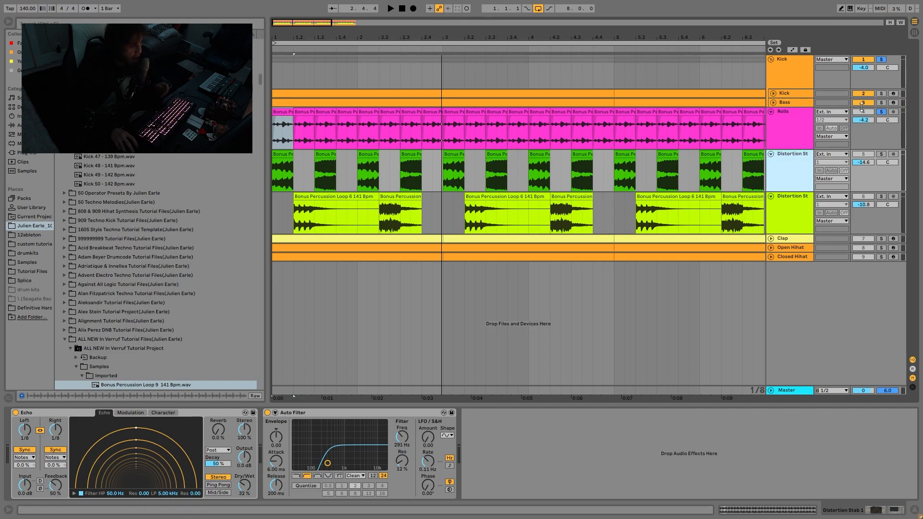
# - Solo the two Distortion Stab tracks without the Kick group and Rolls, and play them together
pyautogui.click(879, 112)
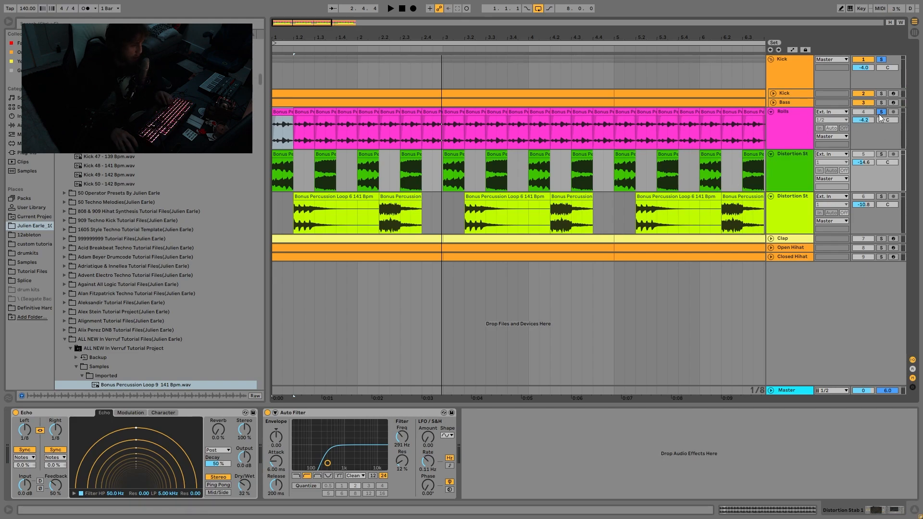
pyautogui.click(881, 155)
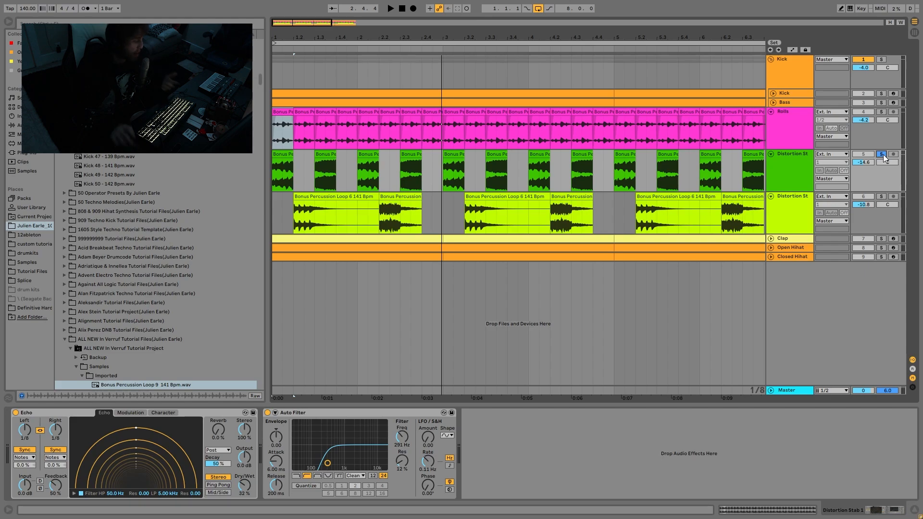
pyautogui.click(882, 197)
pyautogui.press('space')
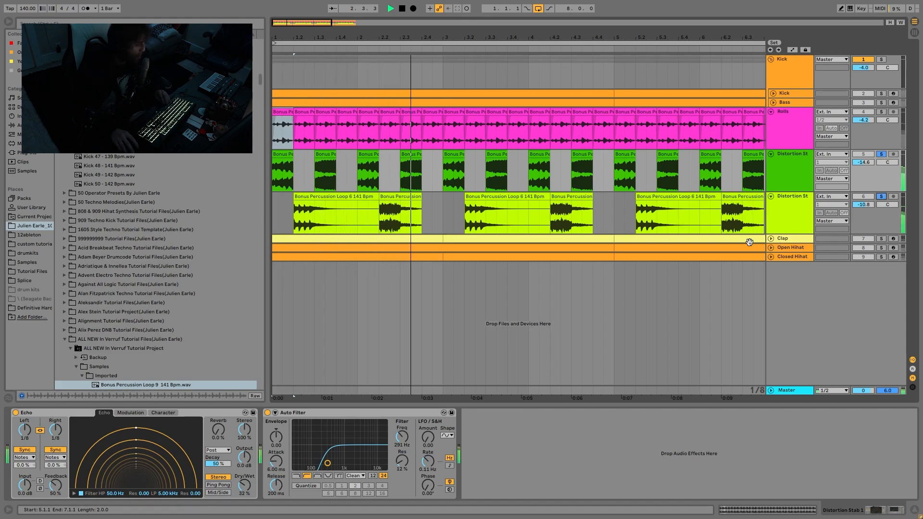
pyautogui.press('space')
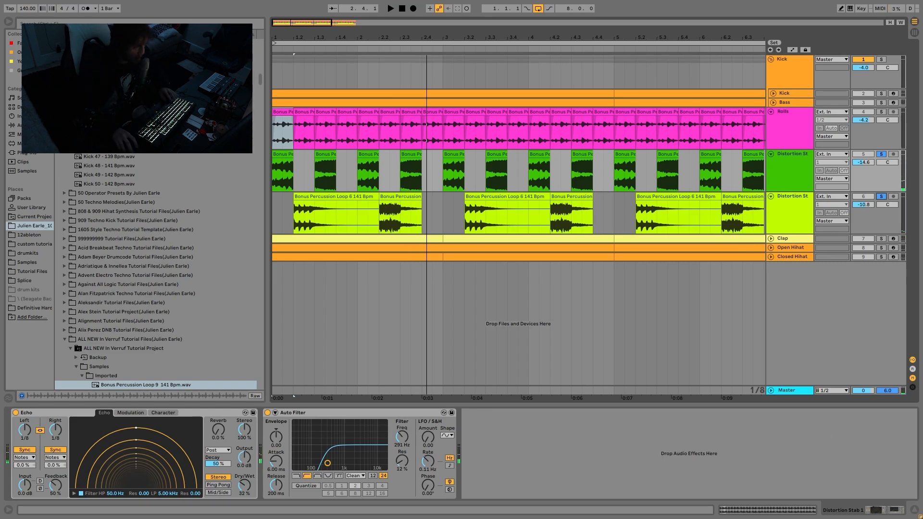
# - Reveal the source sample of the upper Distortion Stab track's first clip in the browser, and leave that folder
pyautogui.rightClick(283, 156)
pyautogui.click(312, 254)
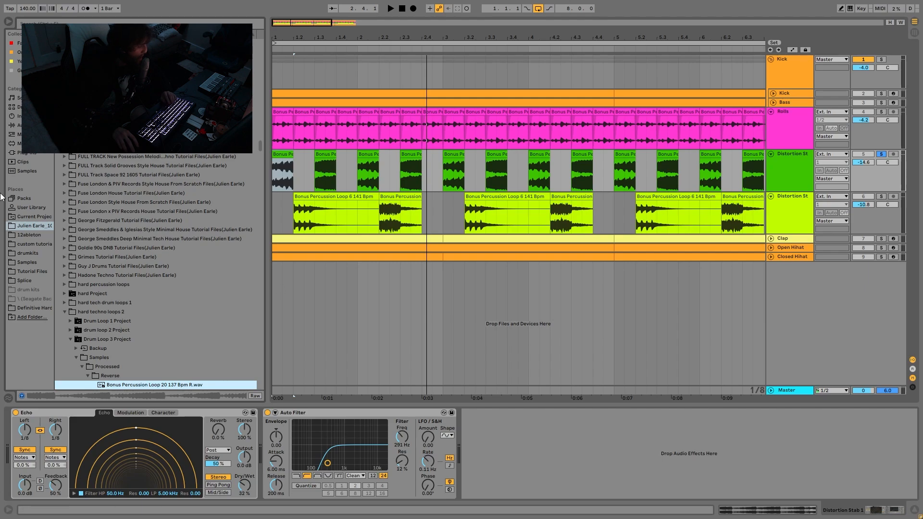
pyautogui.click(32, 116)
# - Play the lower Distortion Stab track, with the Bonus Percussion Loop 6 clips, on its own and show its Auto Filter
pyautogui.click(881, 196)
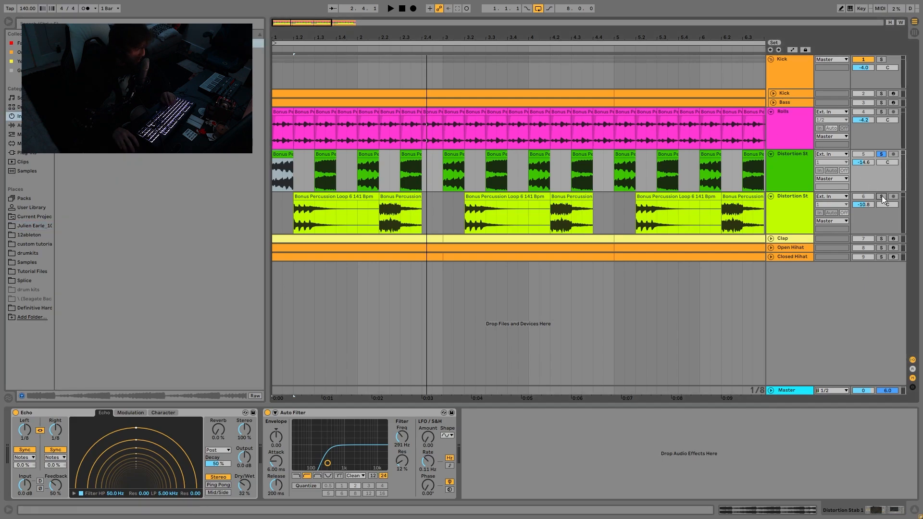
pyautogui.click(277, 226)
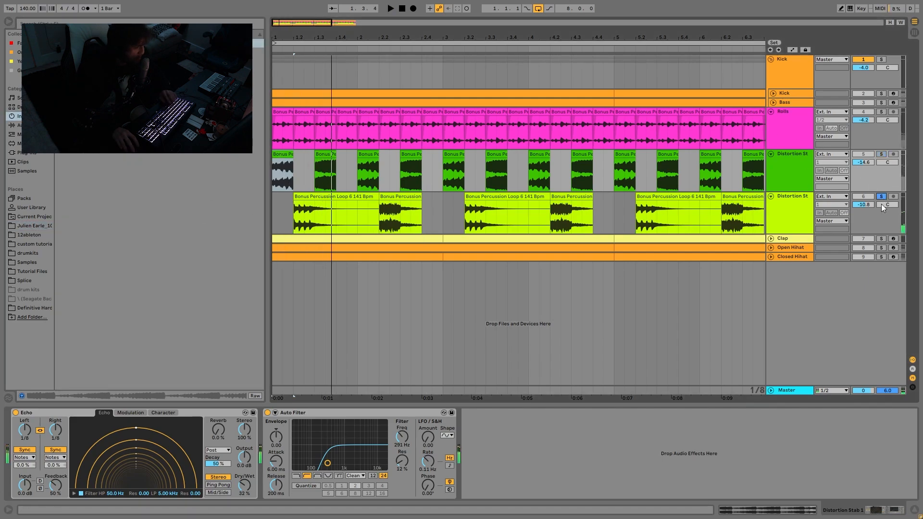
pyautogui.click(797, 206)
pyautogui.press('space')
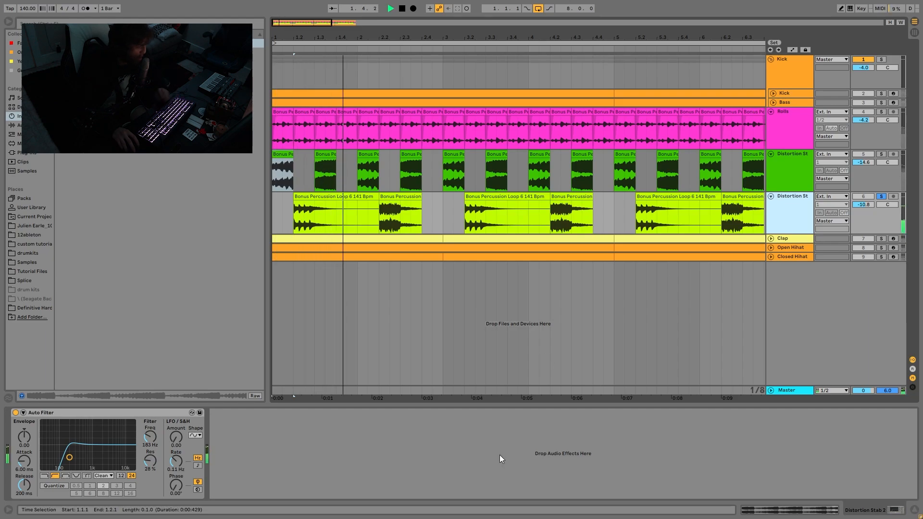
# - Show the upper Distortion Stab track's Echo and Auto Filter and play that track soloed
pyautogui.click(771, 176)
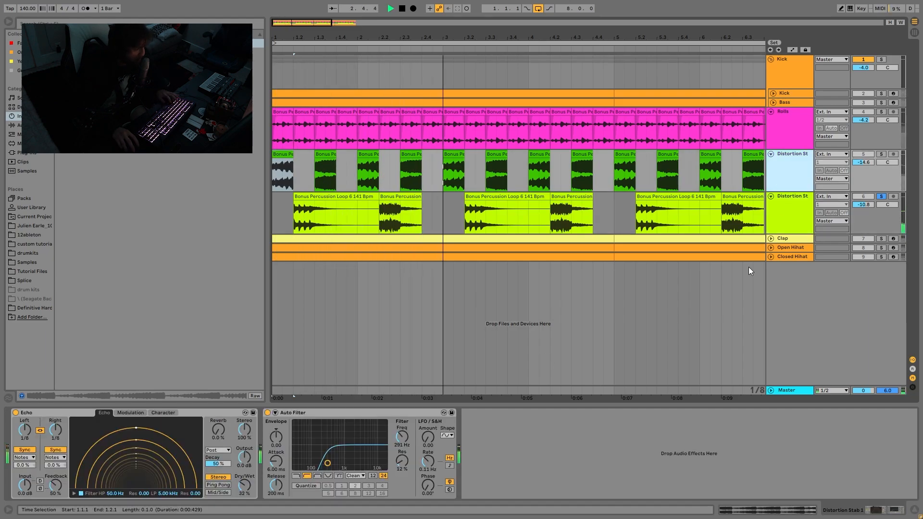
pyautogui.press('space')
pyautogui.click(881, 154)
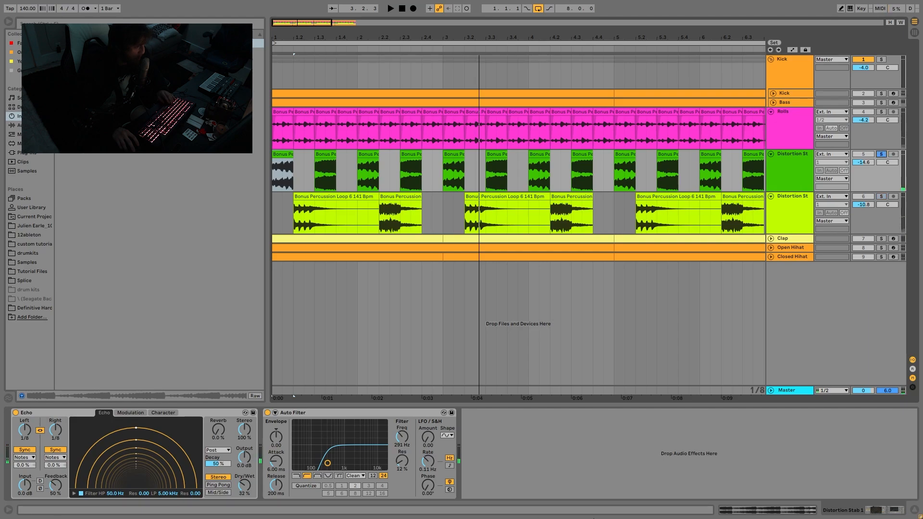
pyautogui.press('space')
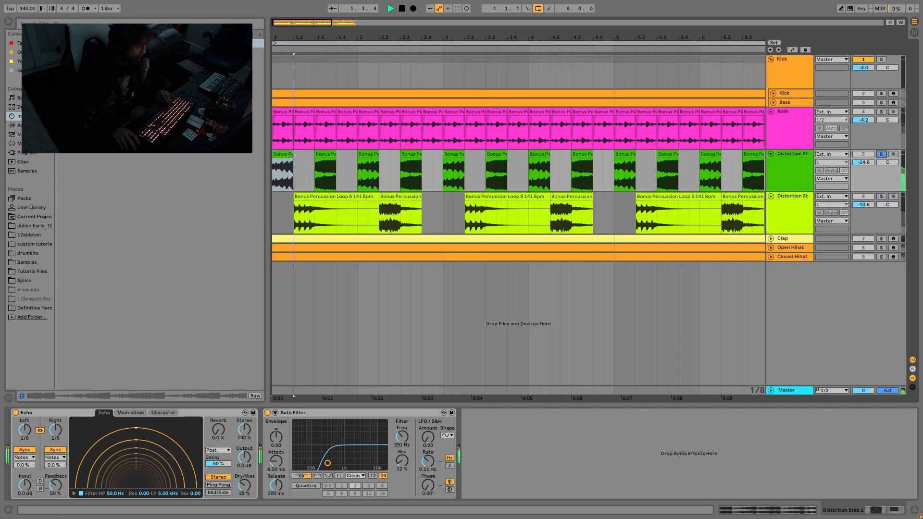
# - Add the lower Distortion Stab track to the solo, show its Auto Filter, and play both stab tracks together
pyautogui.keyDown('ctrl'); pyautogui.click(881, 198); pyautogui.keyUp('ctrl')
pyautogui.click(788, 209)
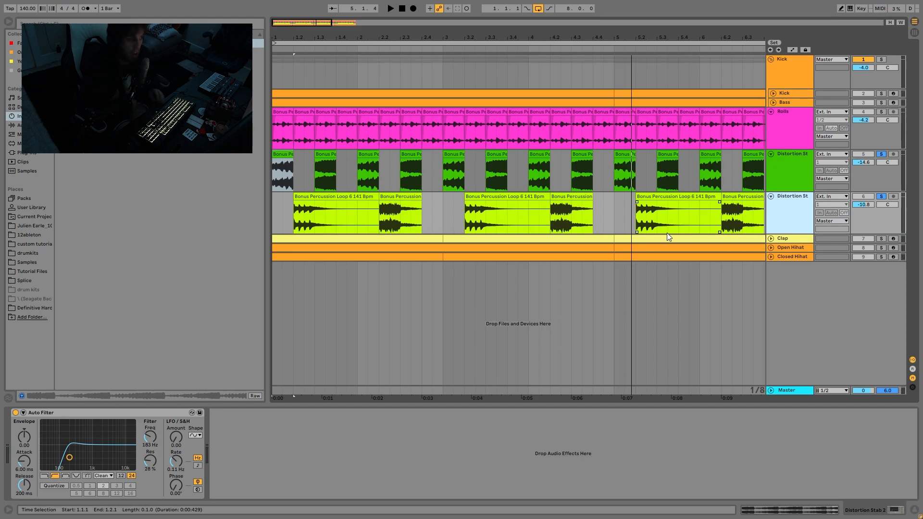
pyautogui.press('space')
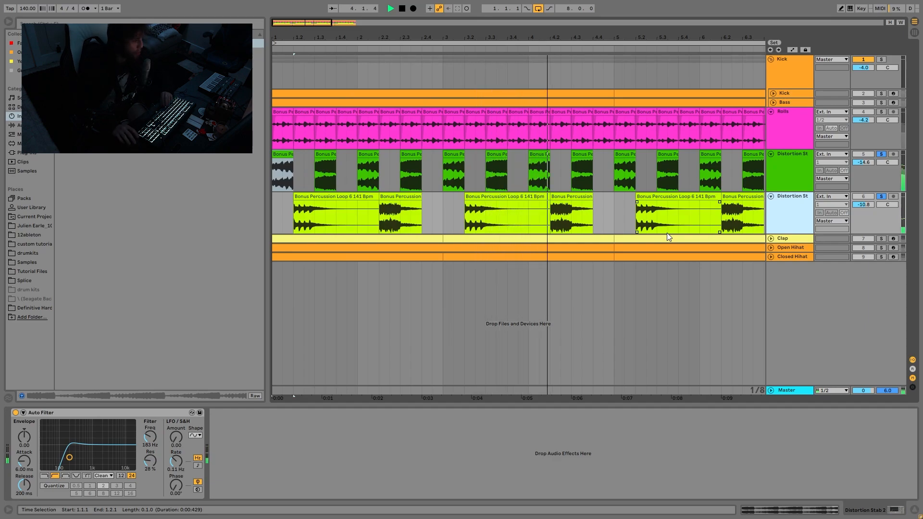
pyautogui.press('space')
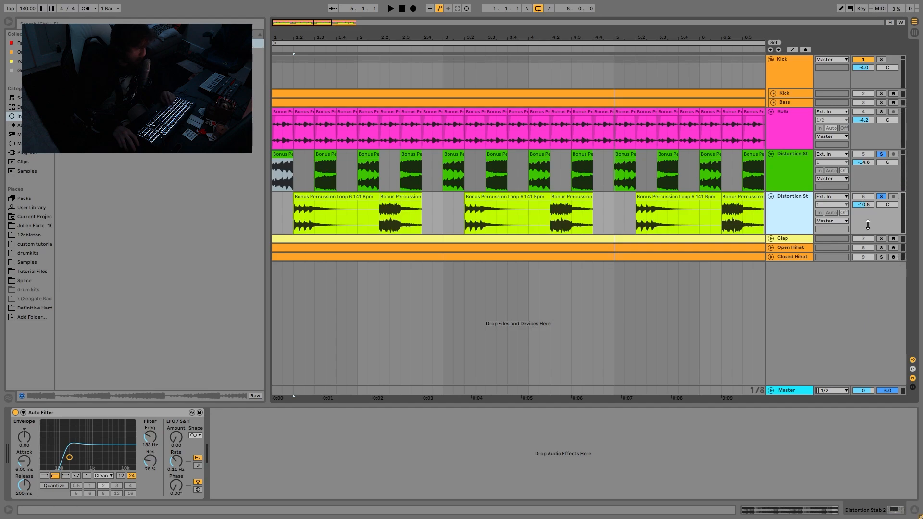
# - Solo and play the Clap track, show its device chain, and unfold the track to reveal its MIDI notes
pyautogui.click(881, 239)
pyautogui.press('space')
pyautogui.click(781, 239)
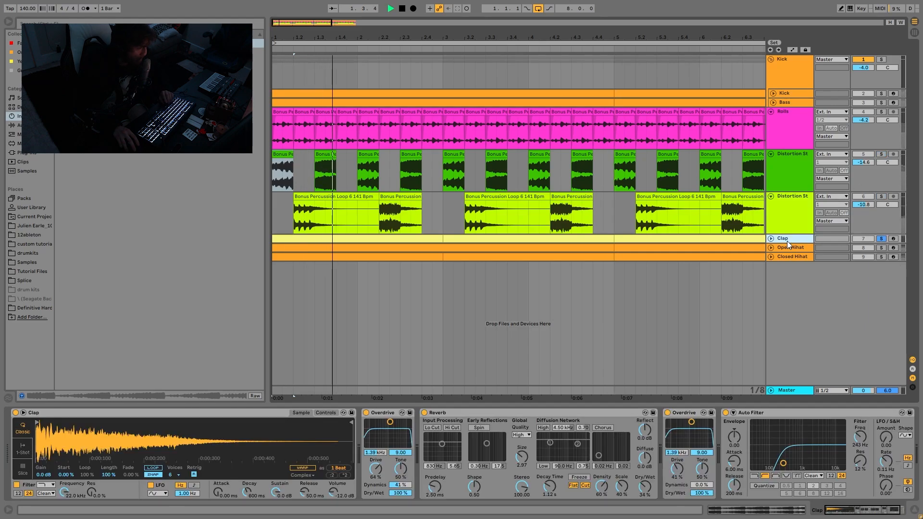
pyautogui.click(771, 238)
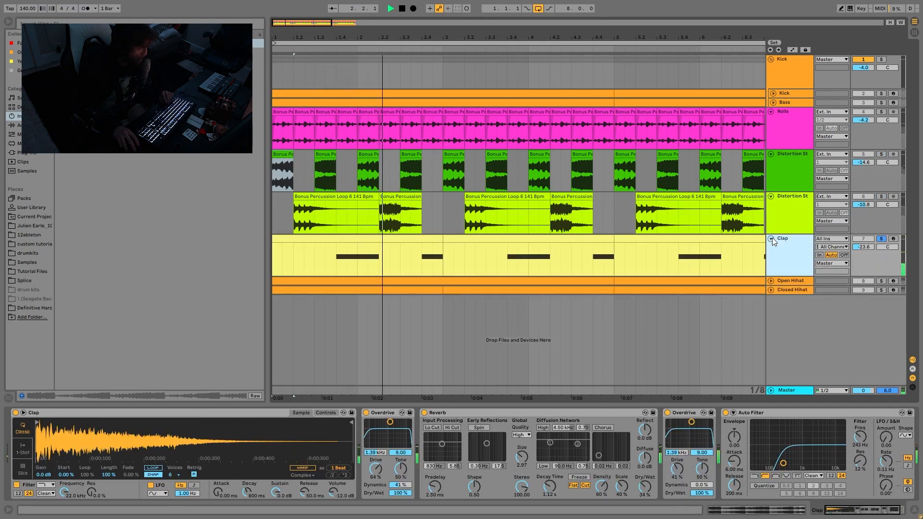
# - Play the soloed Clap from its first note at 1.4.1 and show the rest of its device chain
pyautogui.click(332, 267)
pyautogui.press('space')
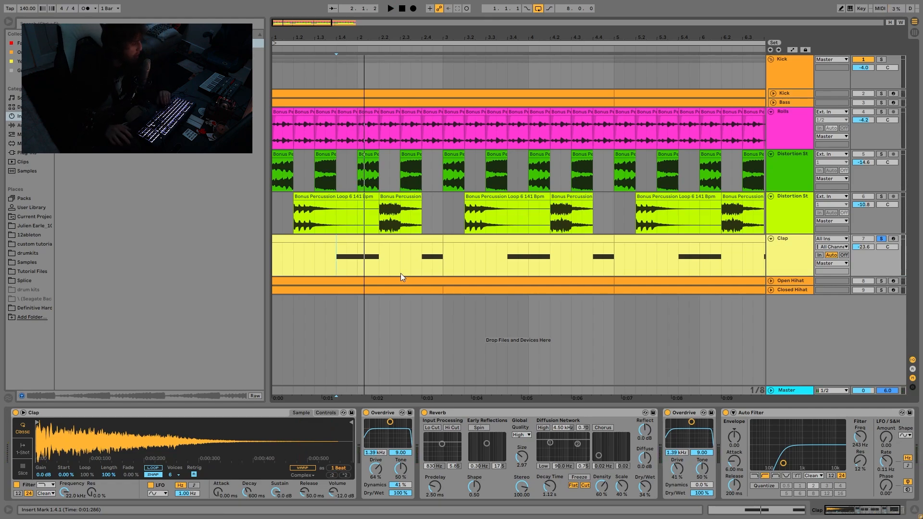
pyautogui.press('space')
pyautogui.press('space')
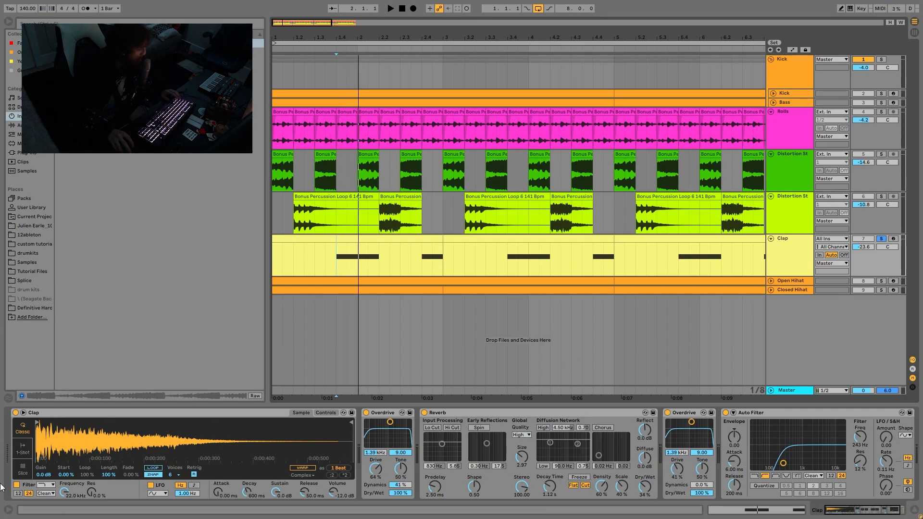
pyautogui.hscroll(3, 378, 442)
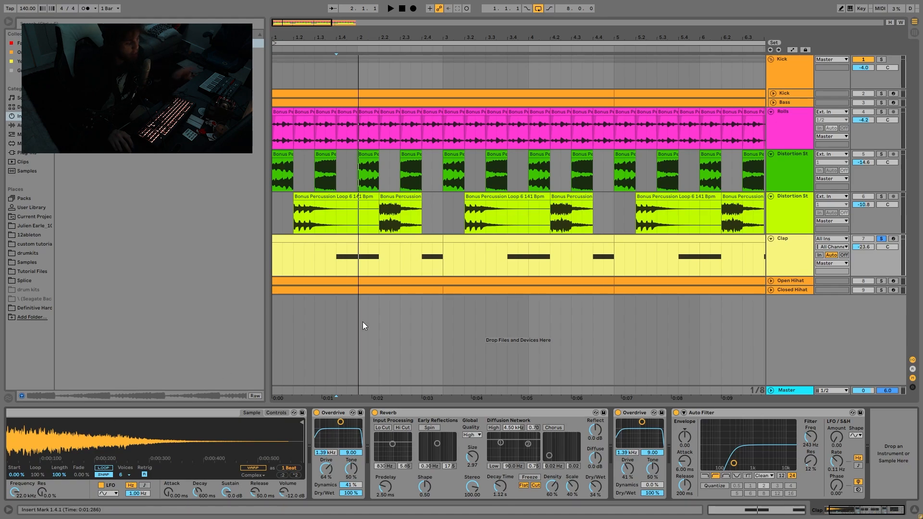
# - Audition the Clap with its Reverb and second Overdrive bypassed, re-enable both devices and play it again
pyautogui.click(618, 413)
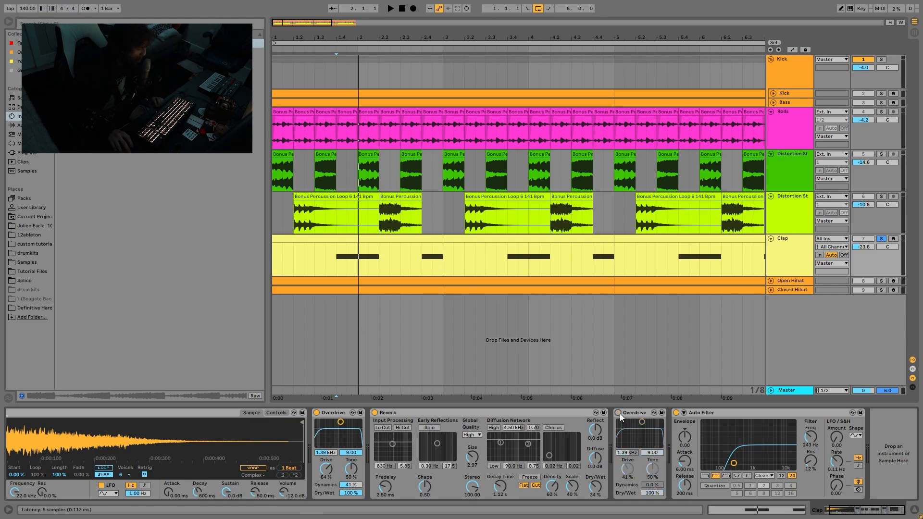
pyautogui.click(374, 413)
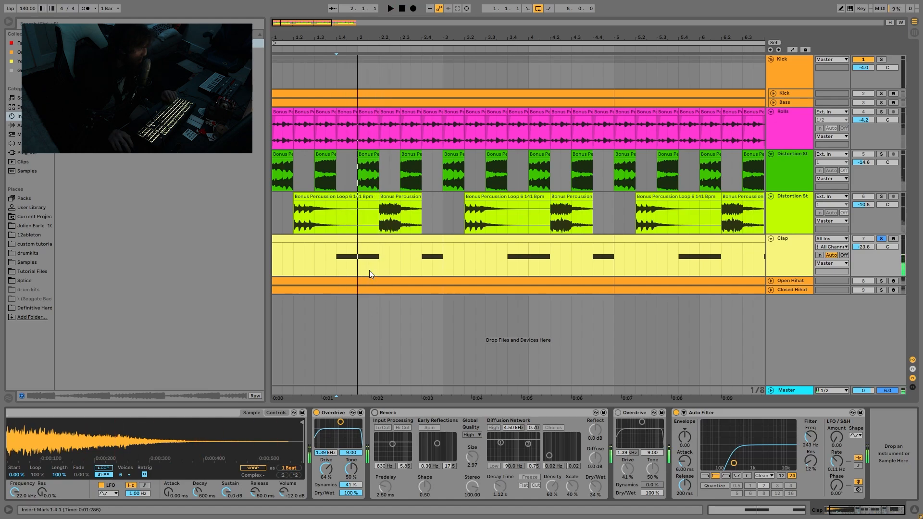
pyautogui.click(375, 413)
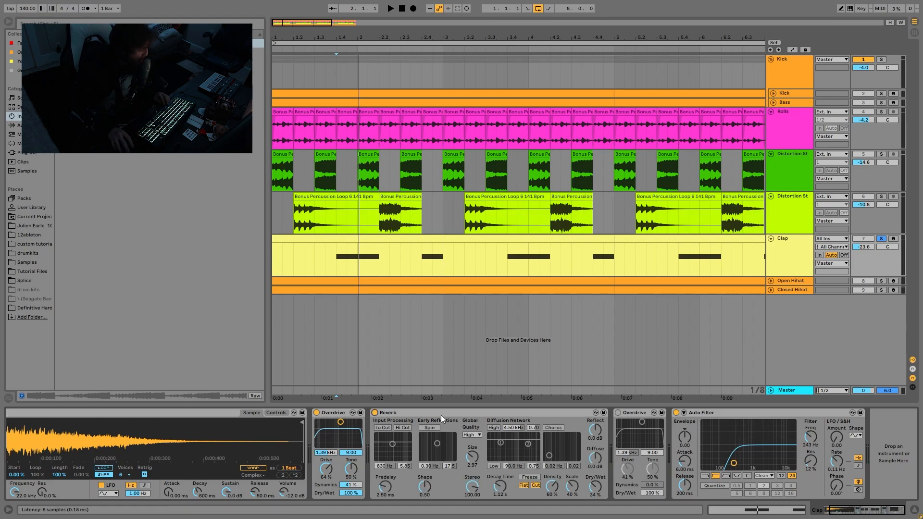
pyautogui.click(617, 413)
pyautogui.press('space')
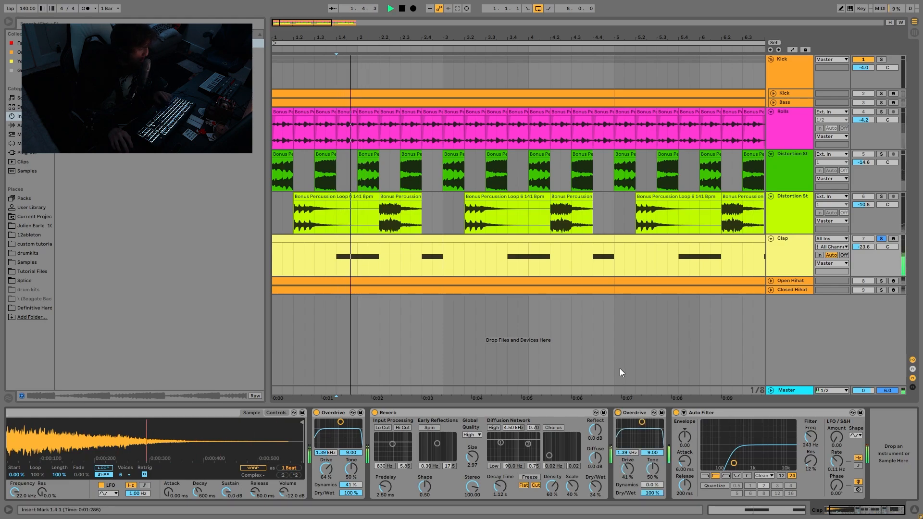
# - Try the Clap's first Overdrive directly after the Reverb, audition the sound, and undo the reordering
pyautogui.press('space')
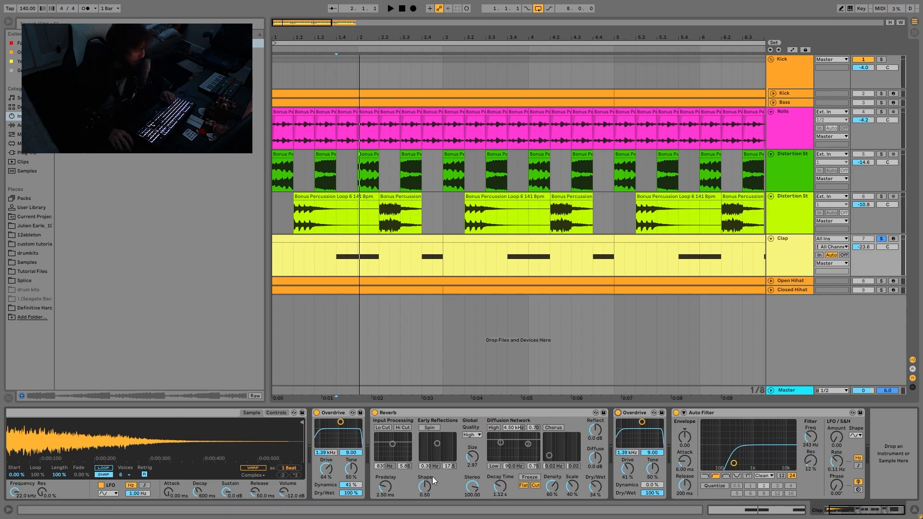
pyautogui.click(339, 413)
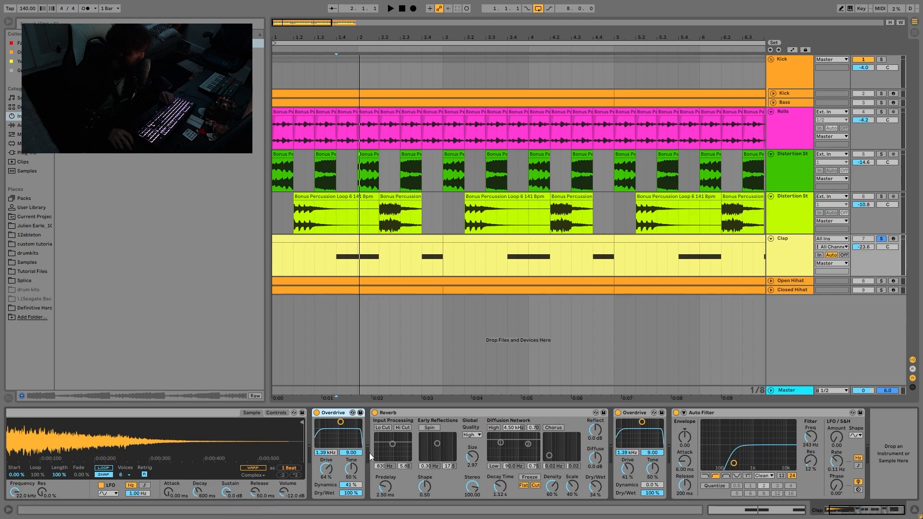
pyautogui.moveTo(339, 413); pyautogui.dragTo(610, 442)
pyautogui.press('space')
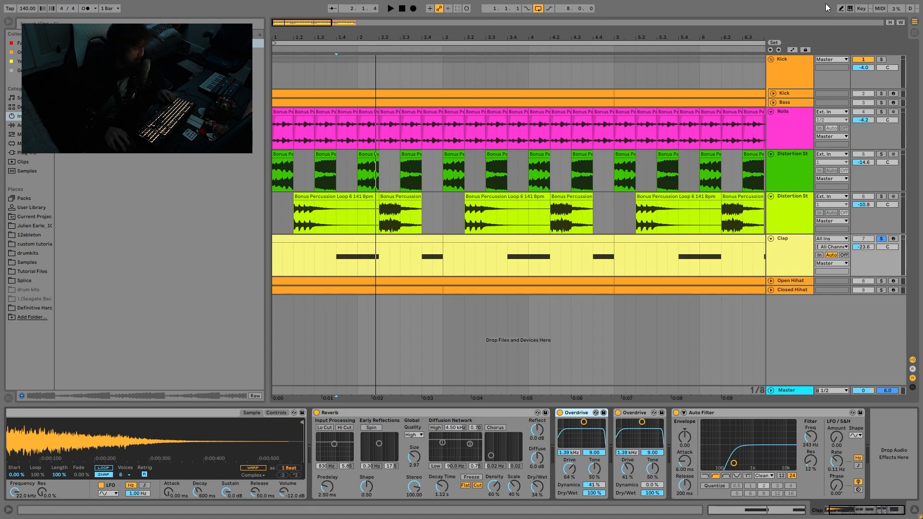
pyautogui.press('space')
pyautogui.hotkey('ctrl', 'z')
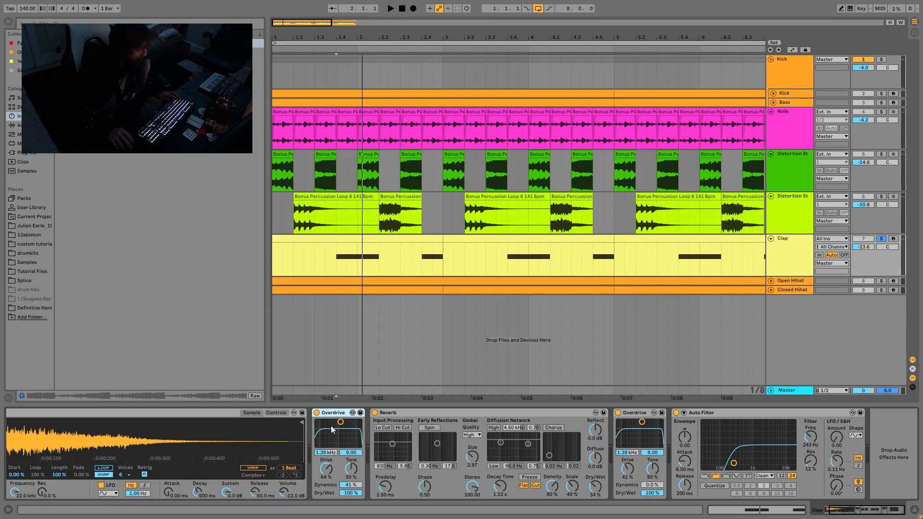
pyautogui.click(219, 414)
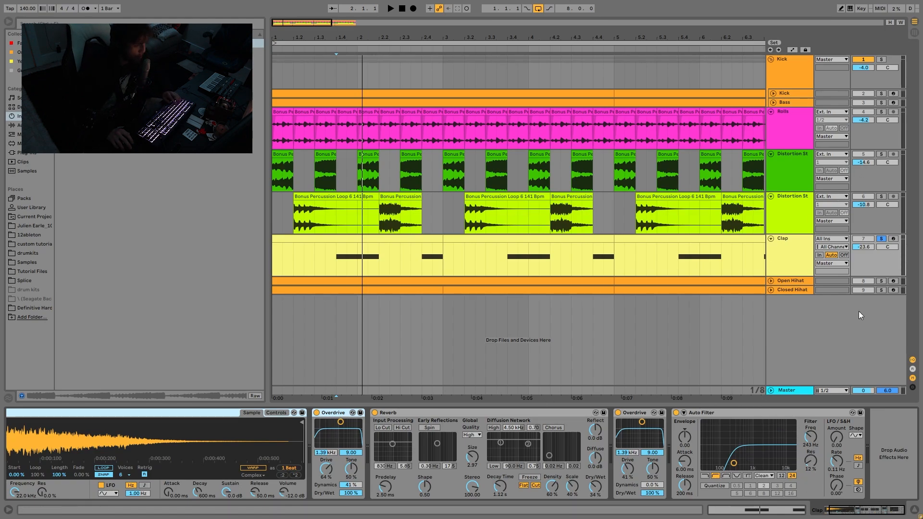
# - Solo and play the Open Hihat and Closed Hihat together, unfold the Closed Hihat track, and show the Open Hihat's Simpler
pyautogui.click(880, 289)
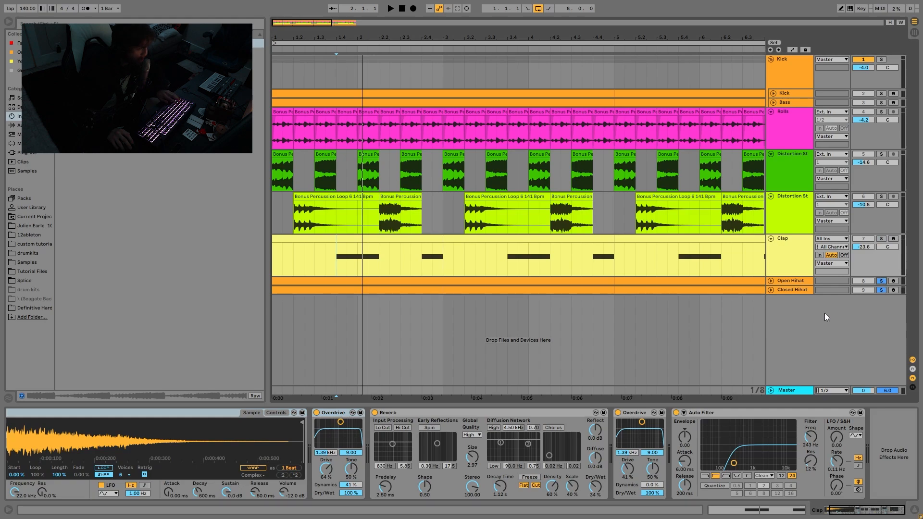
pyautogui.click(795, 289)
pyautogui.press('space')
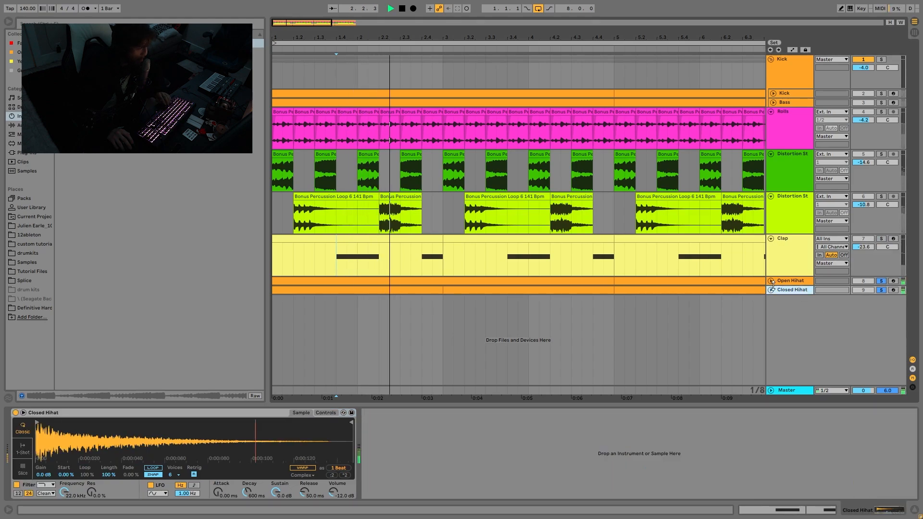
pyautogui.click(771, 289)
pyautogui.click(842, 278)
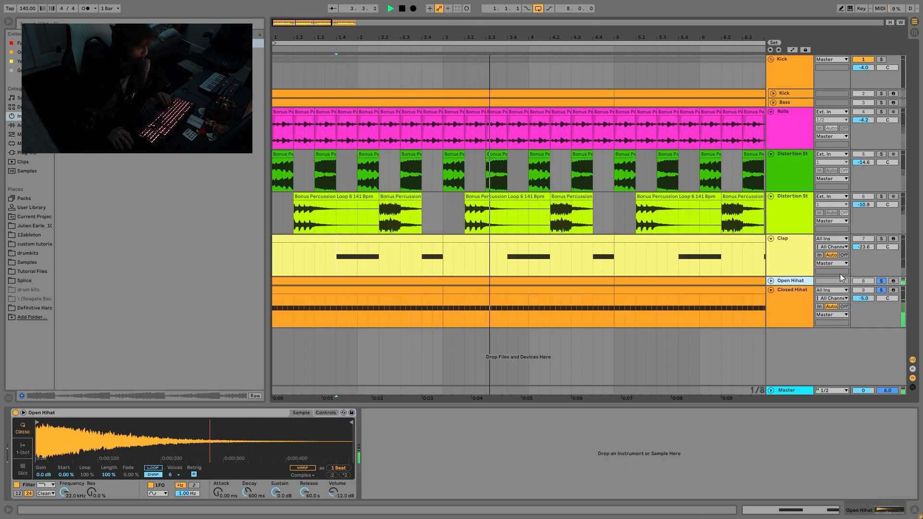
pyautogui.press('space')
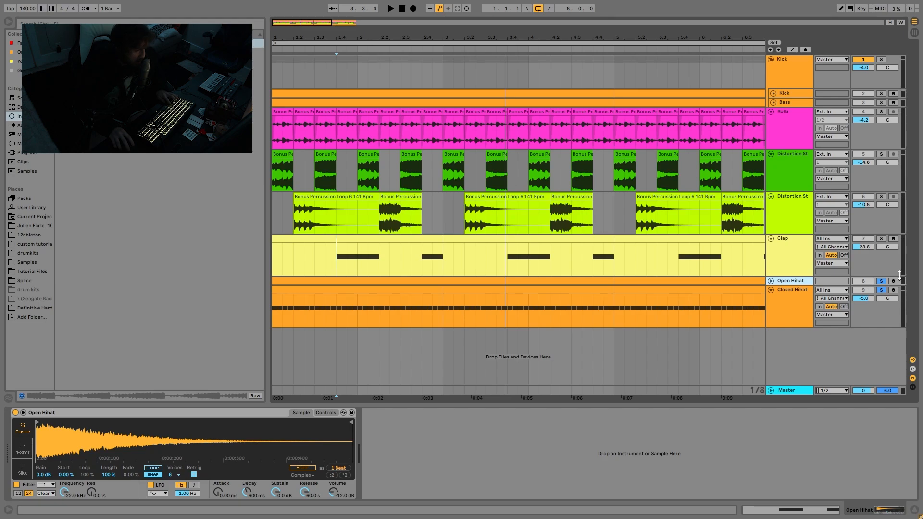
# - Play the Open Hihat on its own, switch the solo to the Closed Hihat, and stop playback
pyautogui.click(882, 291)
pyautogui.press('space')
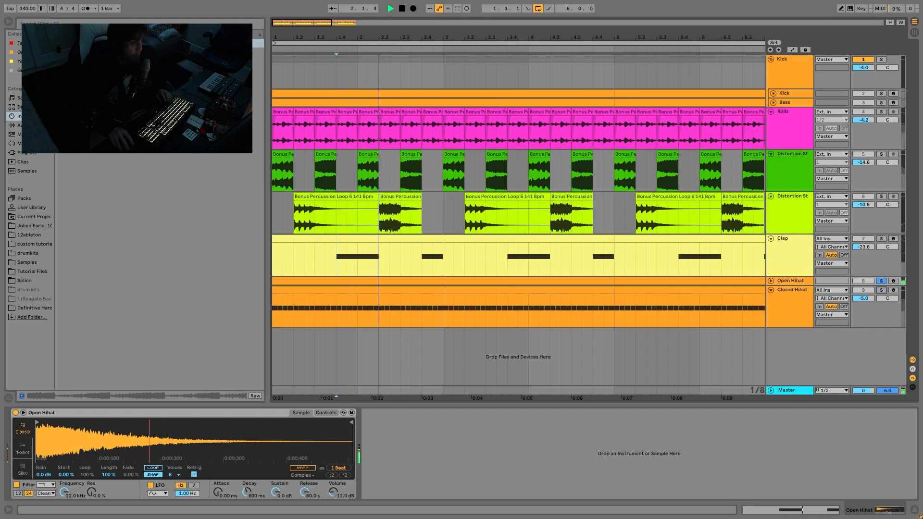
pyautogui.click(881, 290)
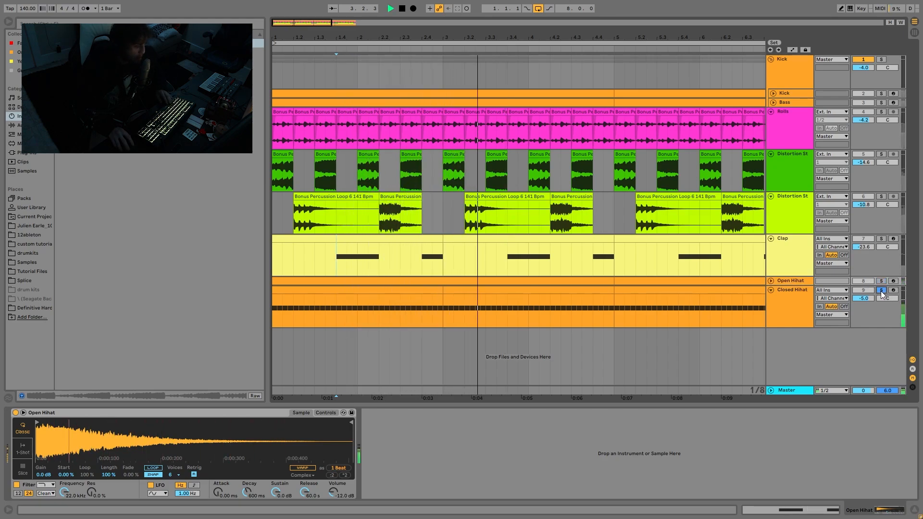
pyautogui.press('space')
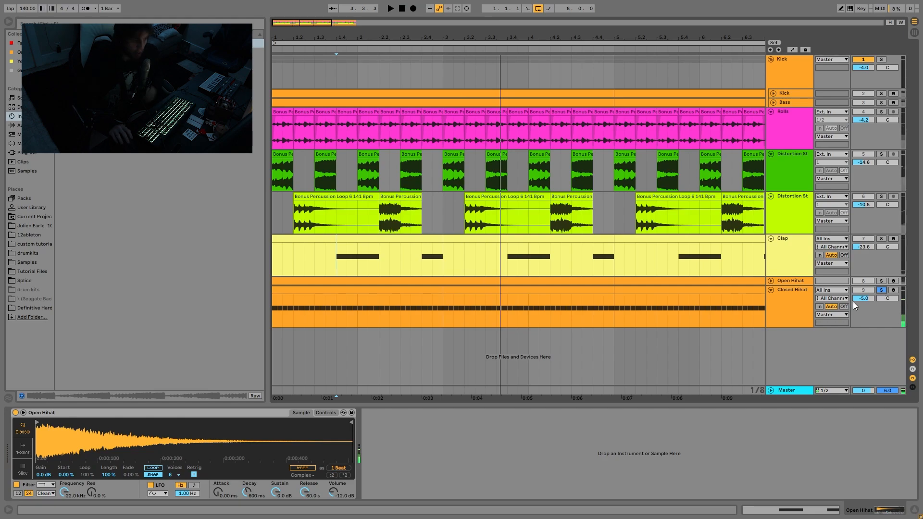
# - Open the first Closed Hihat clip's MIDI notes, play it alone and with the Open Hihat, and clear the solos
pyautogui.doubleClick(379, 290)
pyautogui.press('space')
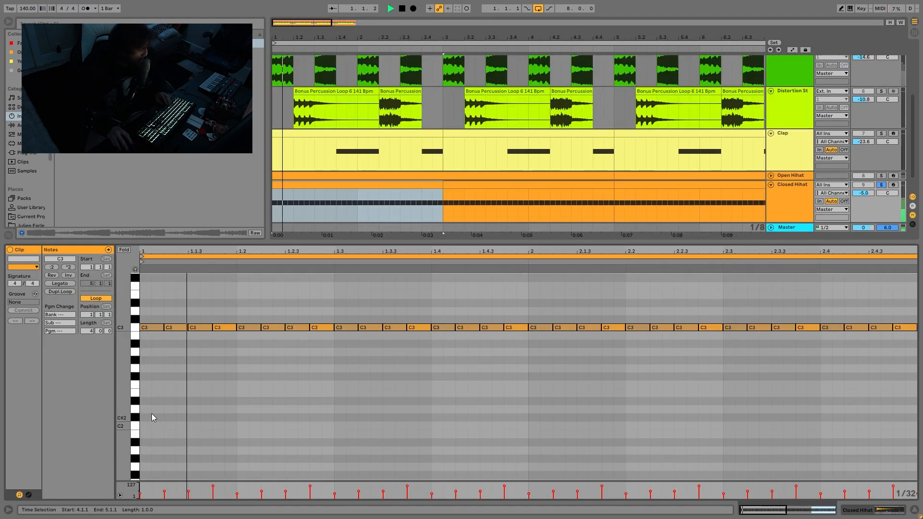
pyautogui.keyDown('ctrl'); pyautogui.click(880, 176); pyautogui.keyUp('ctrl')
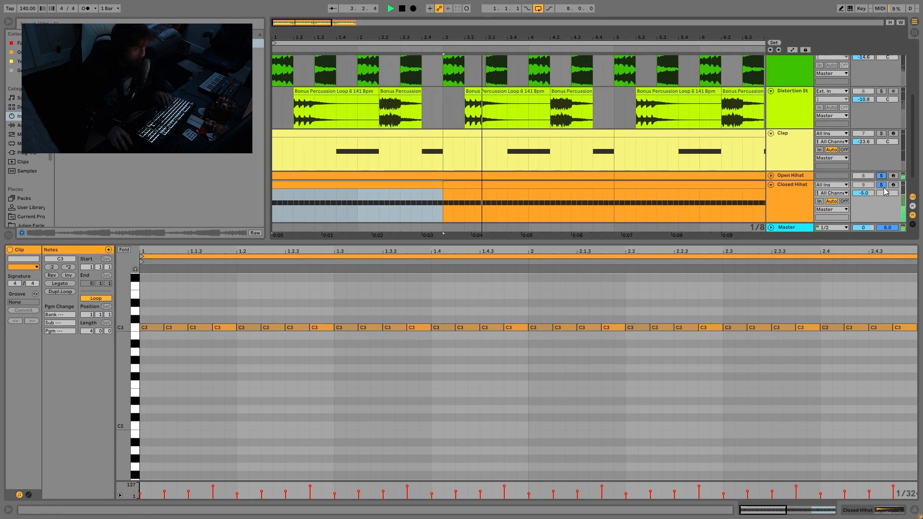
pyautogui.click(881, 185)
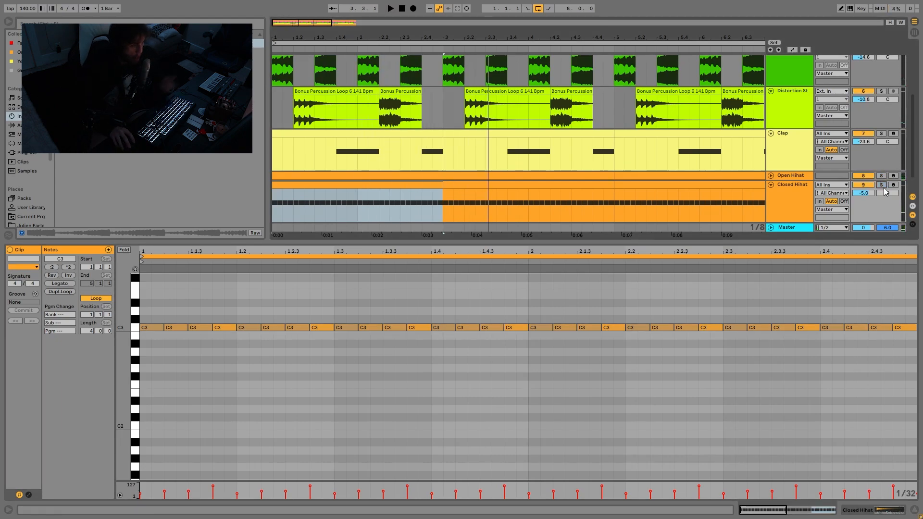
# - Show the Simpler of the Closed Hihat and of the Open Hihat, and play the full beat briefly
pyautogui.click(785, 186)
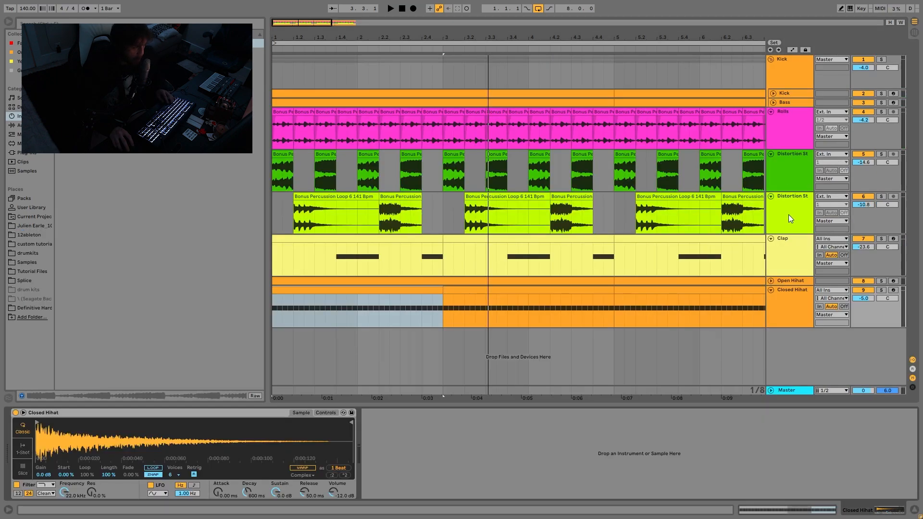
pyautogui.click(793, 280)
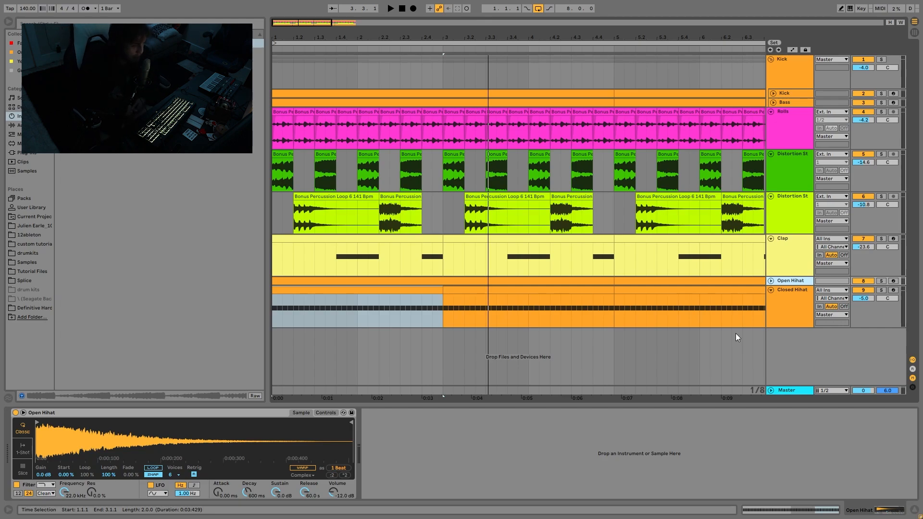
pyautogui.press('space')
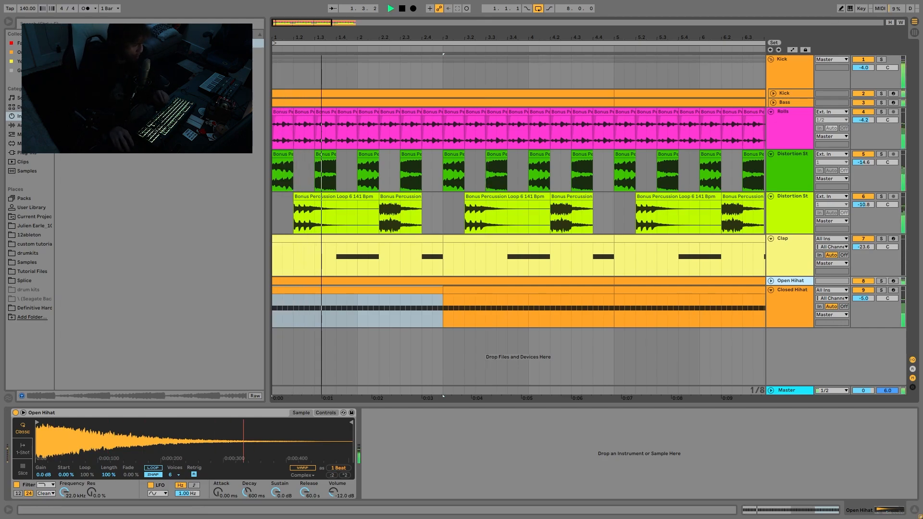
pyautogui.press('space')
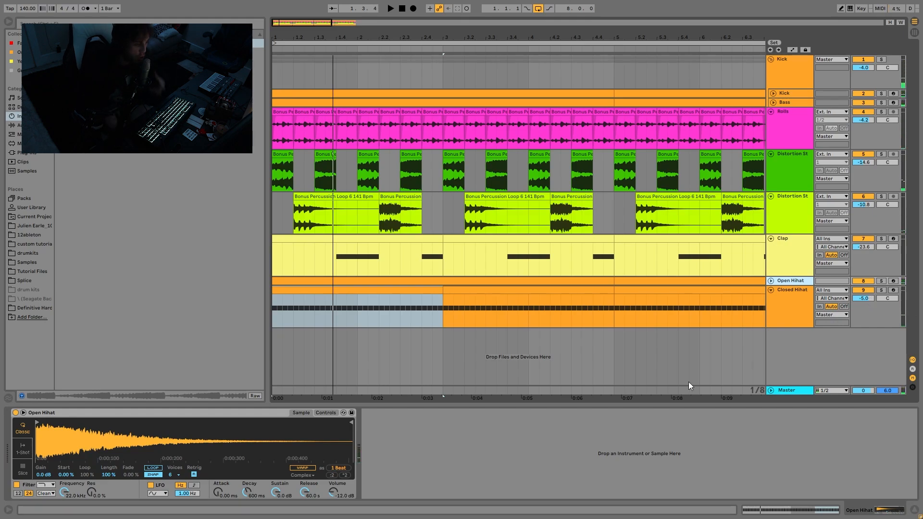
# - Show the Open Hihat's Simpler controls, try a transposition of -6 st during playback, and undo it
pyautogui.click(325, 412)
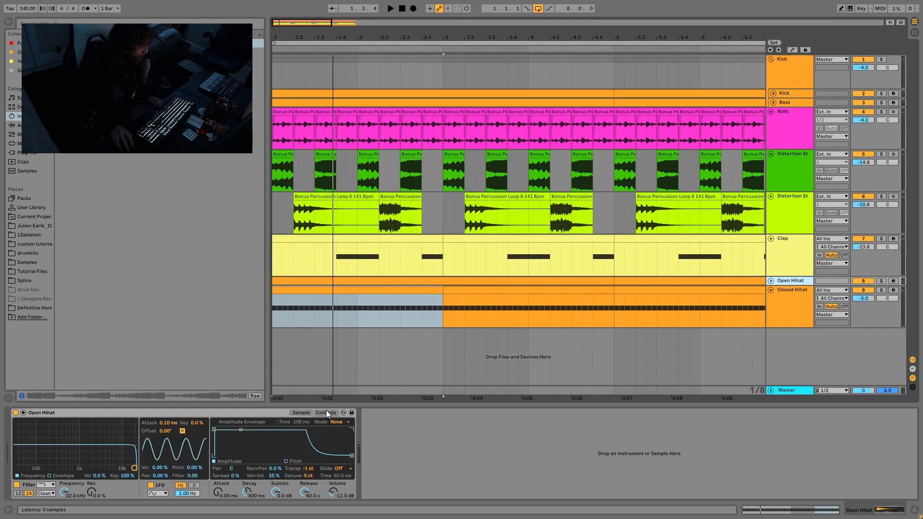
pyautogui.press('space')
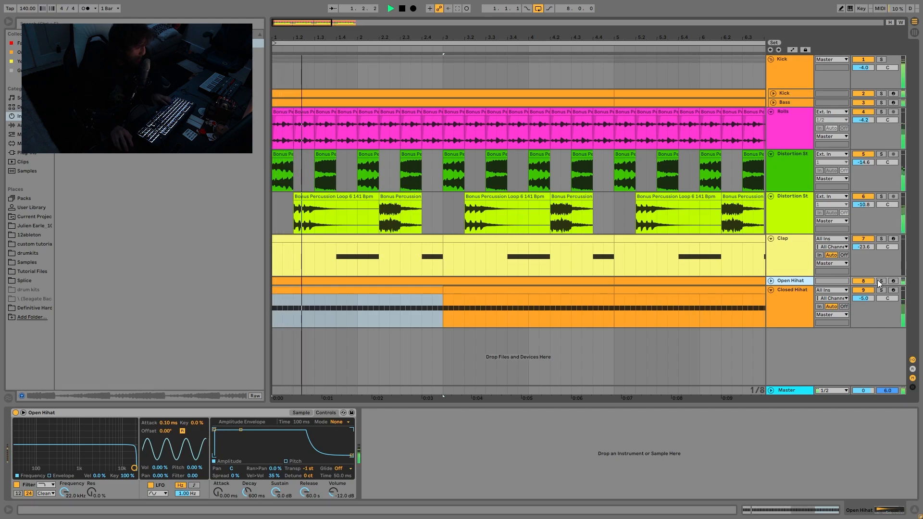
pyautogui.moveTo(308, 468); pyautogui.dragTo(308, 480)
pyautogui.click(881, 281)
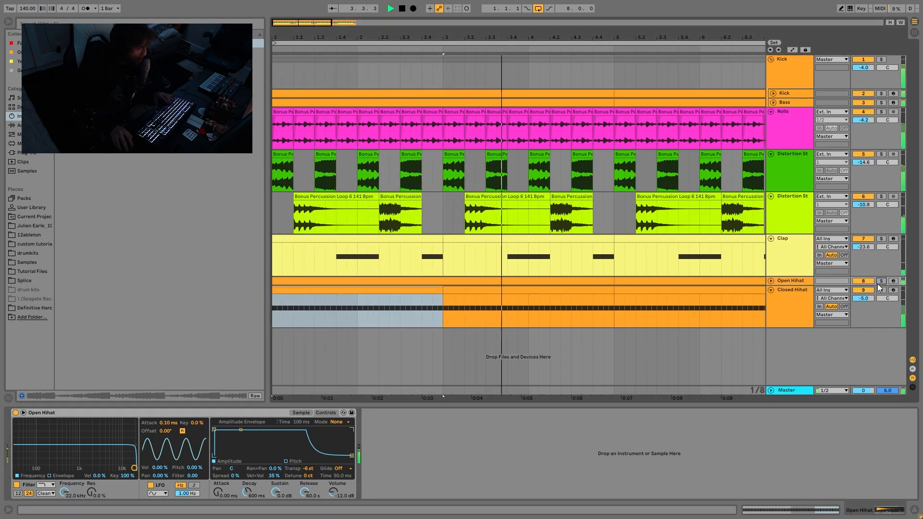
pyautogui.hotkey('ctrl', 'z')
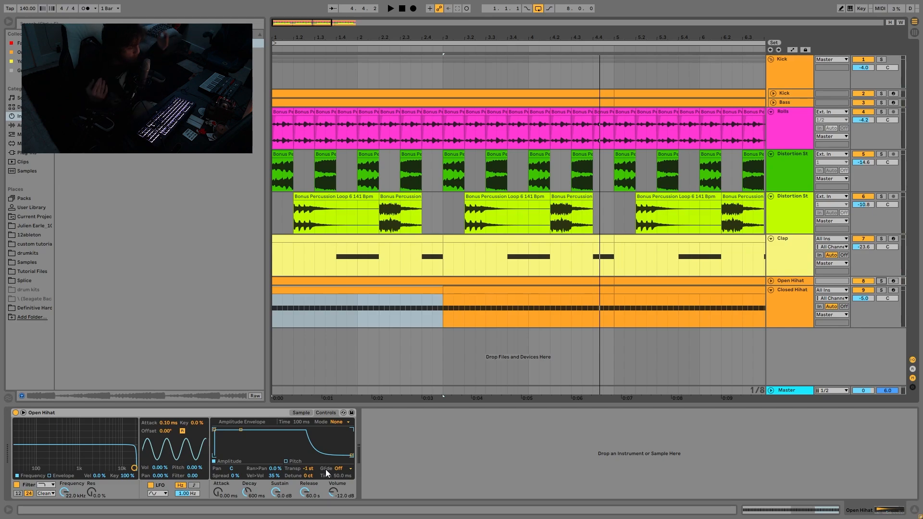
# - Play the full beat with the whole eight-bar arrangement in view, and stop playback
pyautogui.press('space')
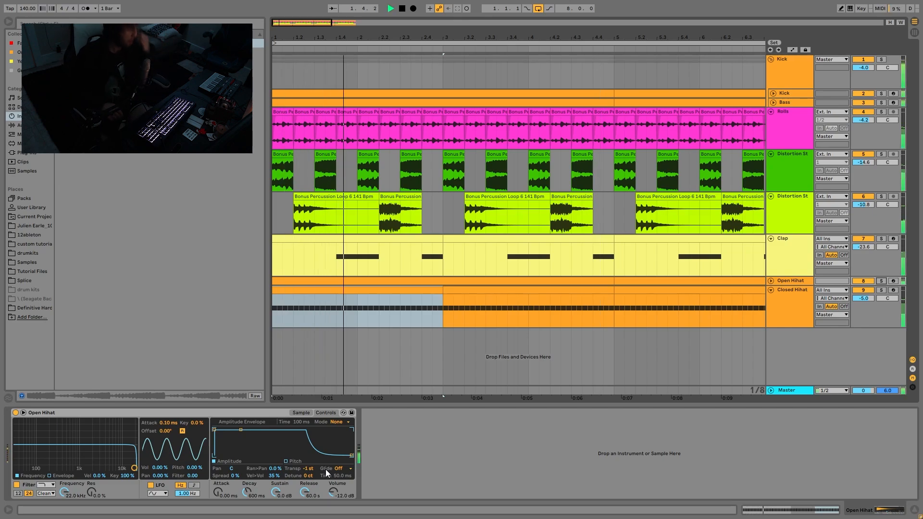
pyautogui.moveTo(488, 36); pyautogui.dragTo(391, 36)
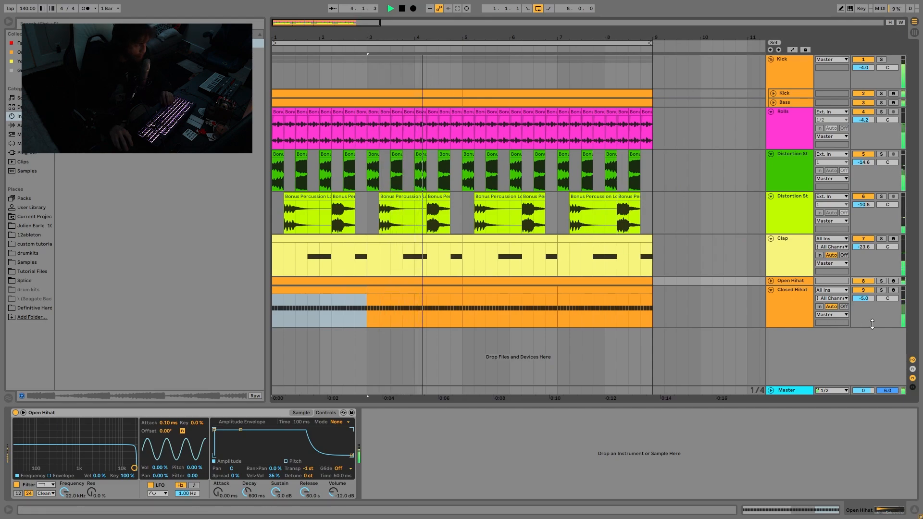
pyautogui.press('space')
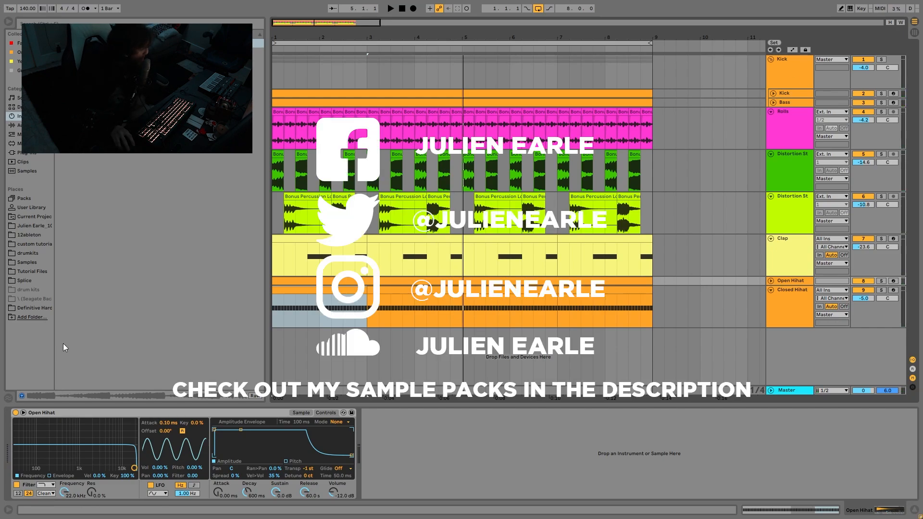
# - Browse the Definitive sample pack folder by expanding and closing its first drum loop folder and expanding the next one
pyautogui.click(49, 308)
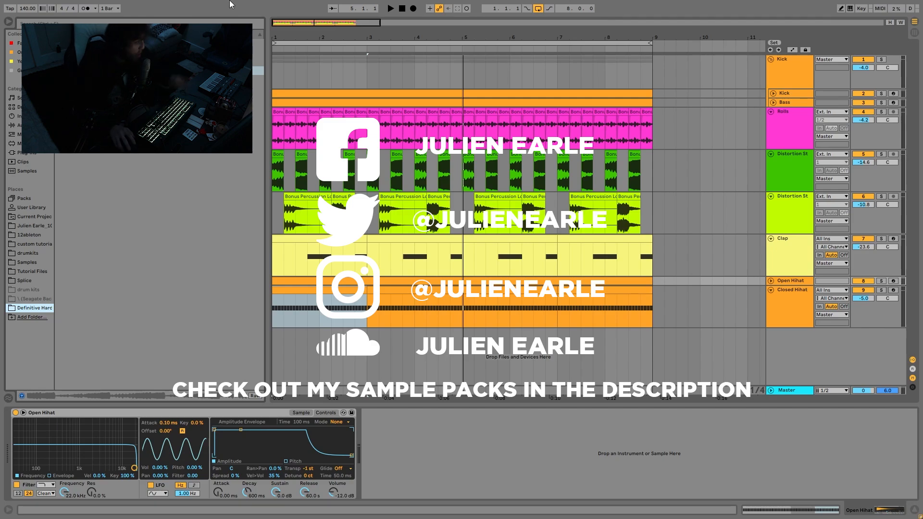
pyautogui.click(58, 43)
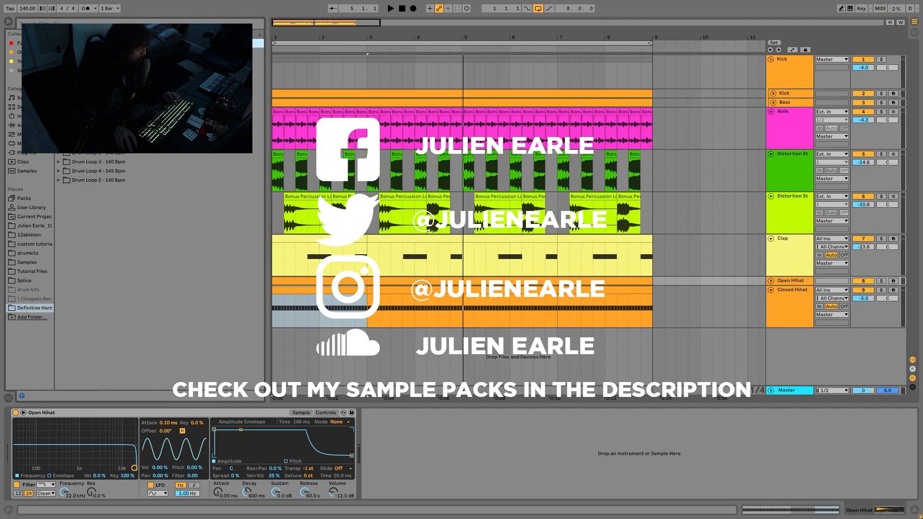
pyautogui.click(58, 43)
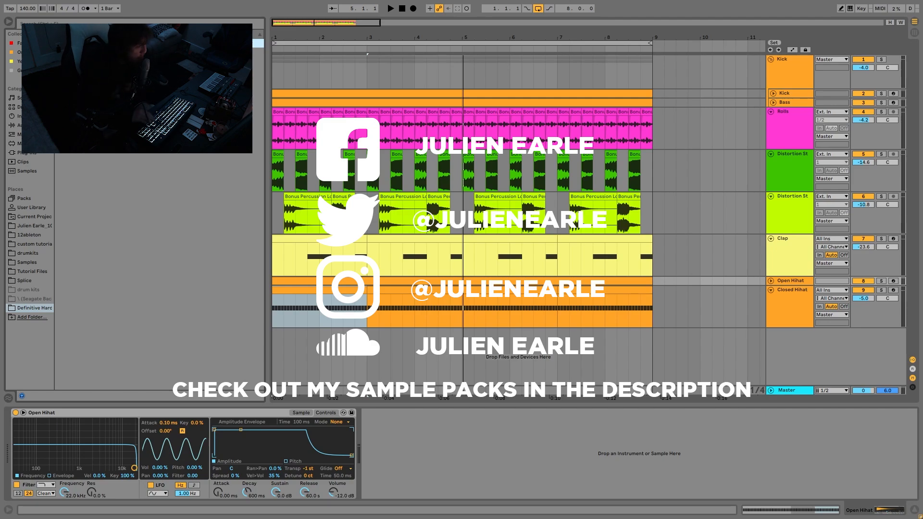
pyautogui.press('Down')
pyautogui.press('Right')
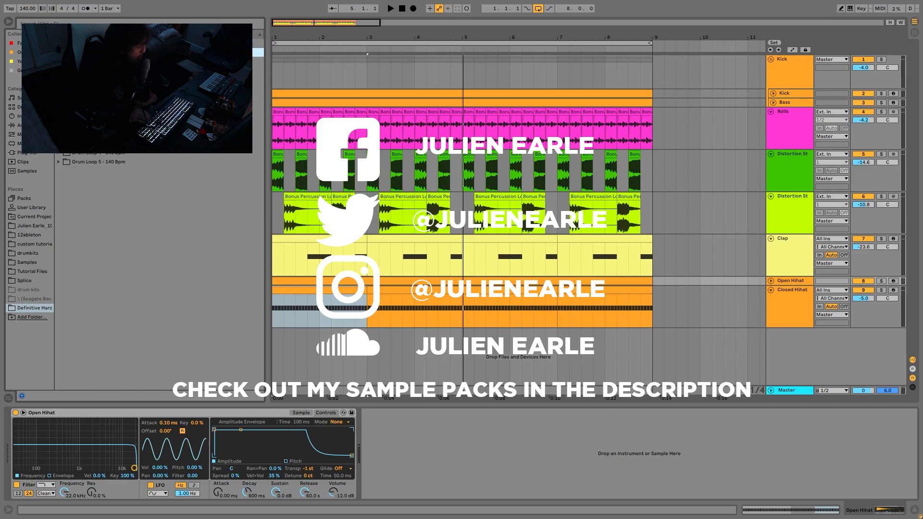